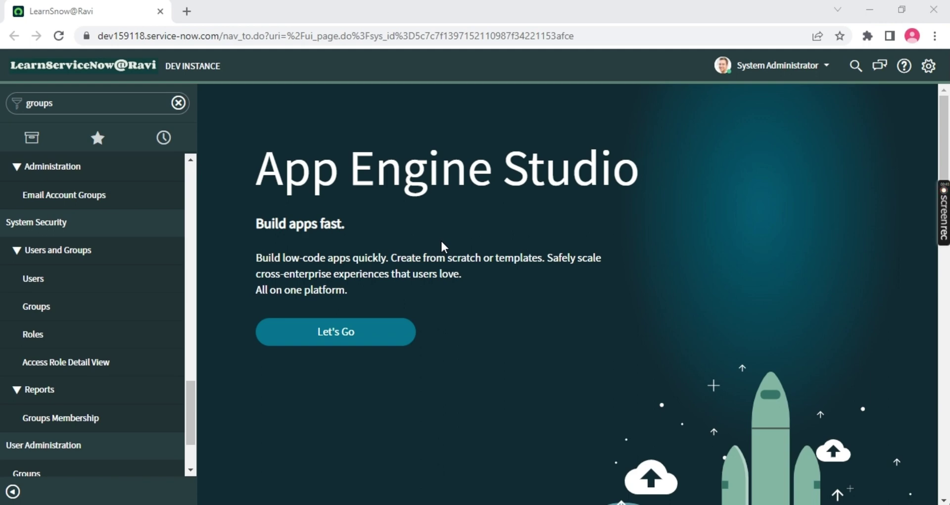
Clear 'groups' from the ServiceNow navigator filter and open a new browser tab
left_click(27, 103)
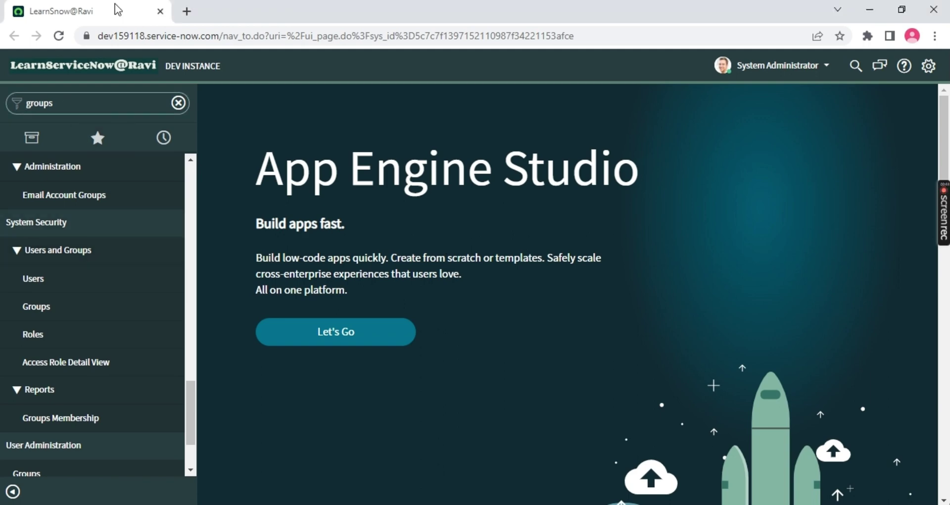
left_click_drag(124, 107, 2, 99)
key("BackSpace")
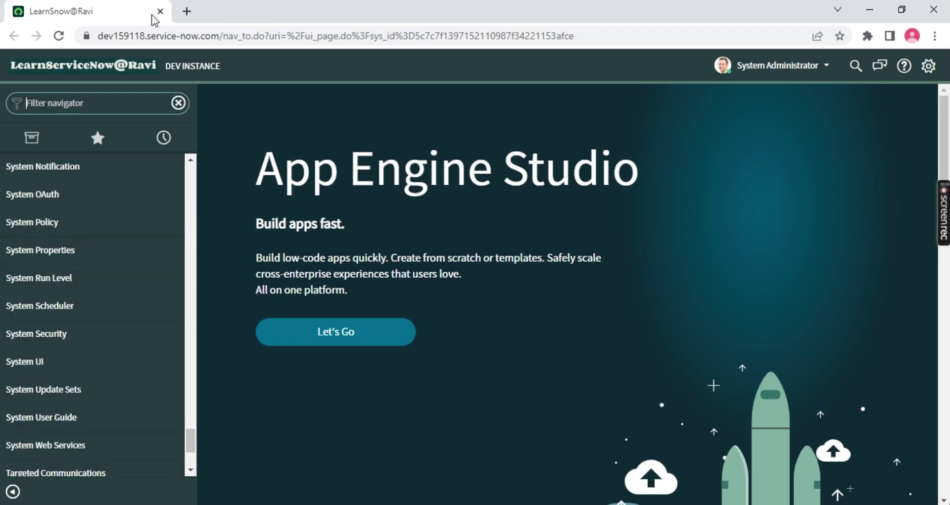
left_click(189, 17)
Go to amazon.in and browse down its home page
type("amaz")
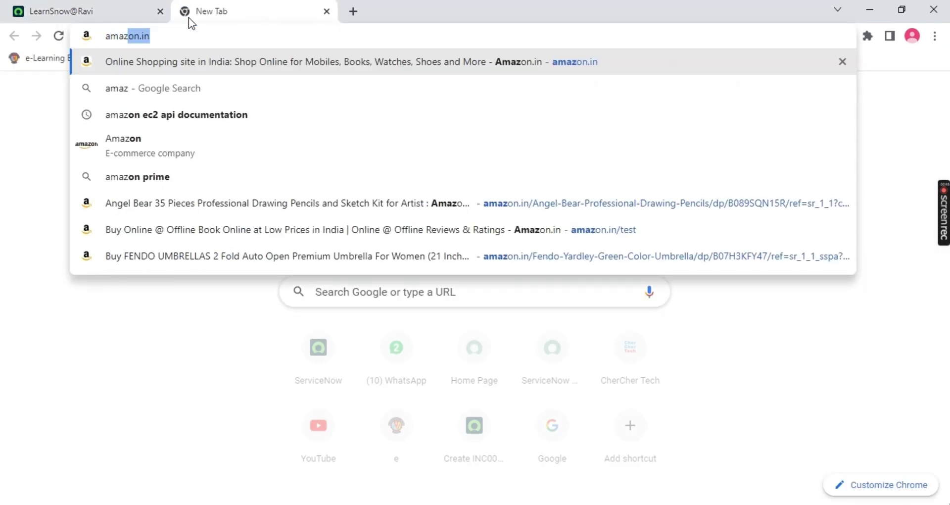
key("Return")
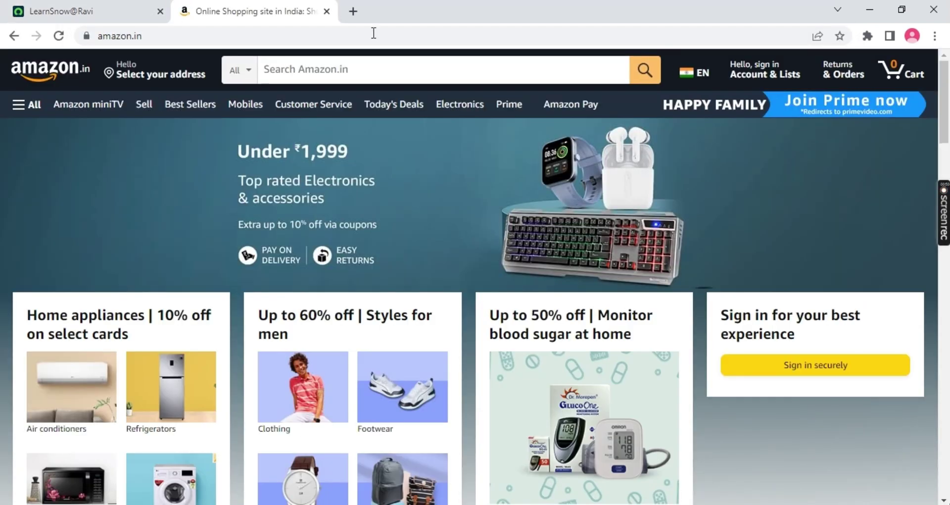
mouse_move(769, 71)
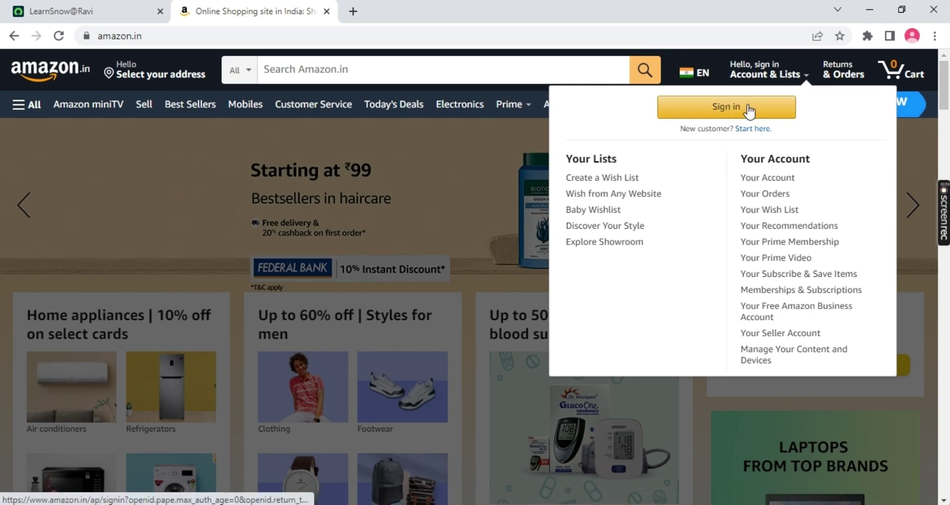
scroll(120, 203, "down", 5)
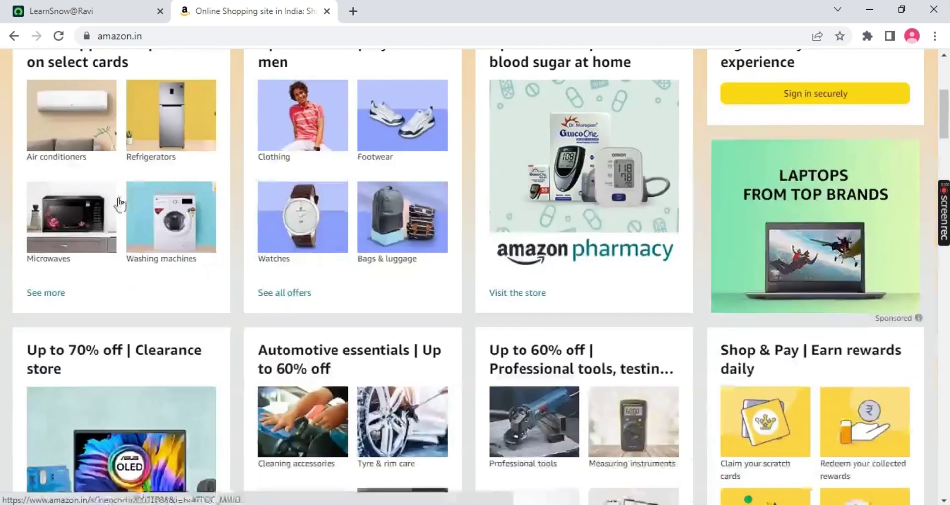
scroll(436, 153, "down", 1)
left_click(527, 218)
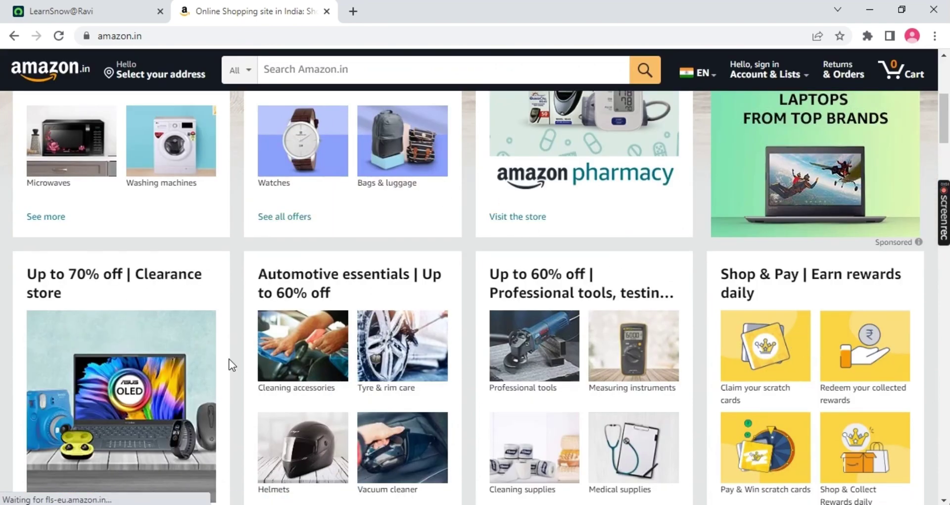
Open the boAt Airdopes 141 from the Clearance store and start Buy Now checkout
left_click(194, 345)
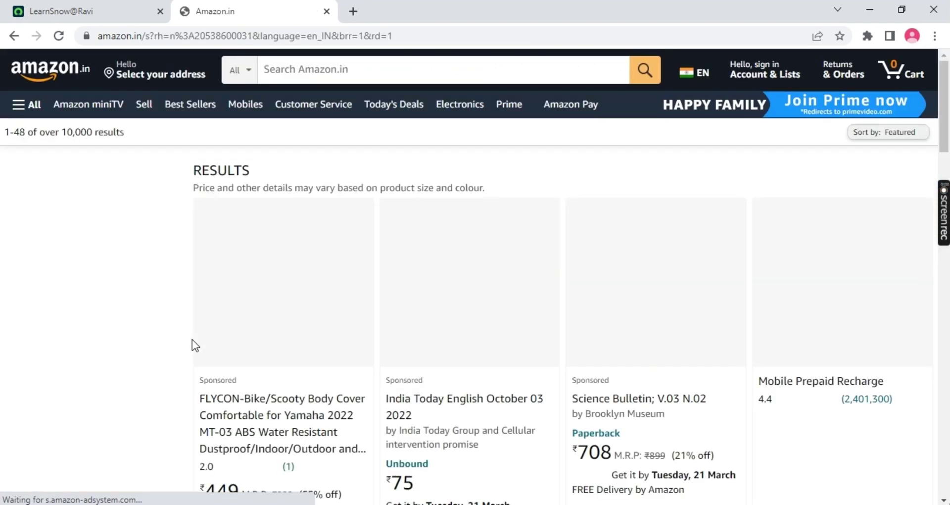
scroll(479, 271, "down", 5)
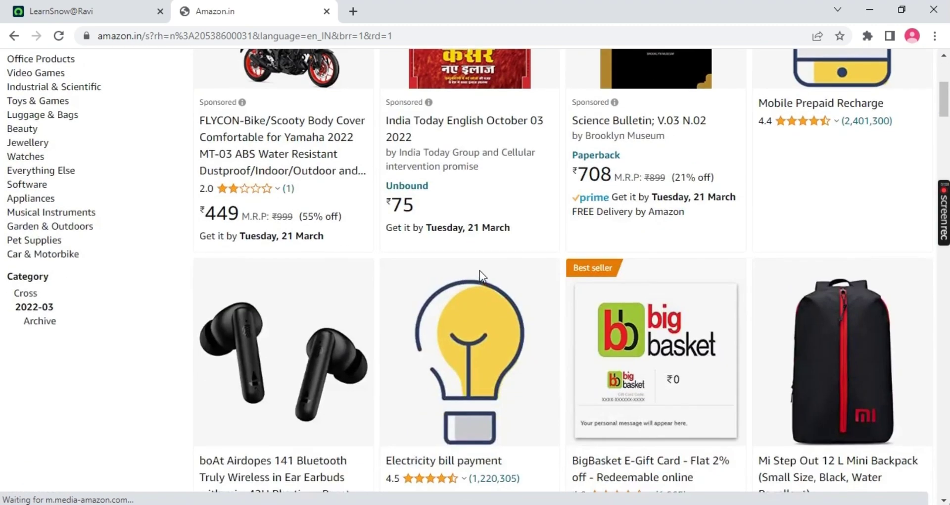
scroll(480, 275, "up", 3)
scroll(480, 277, "down", 5)
left_click(297, 314)
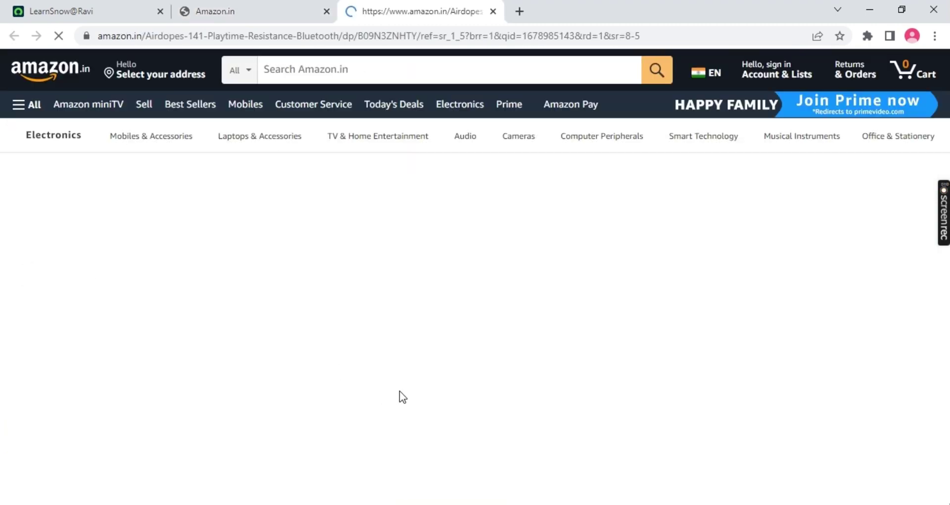
scroll(519, 345, "down", 8)
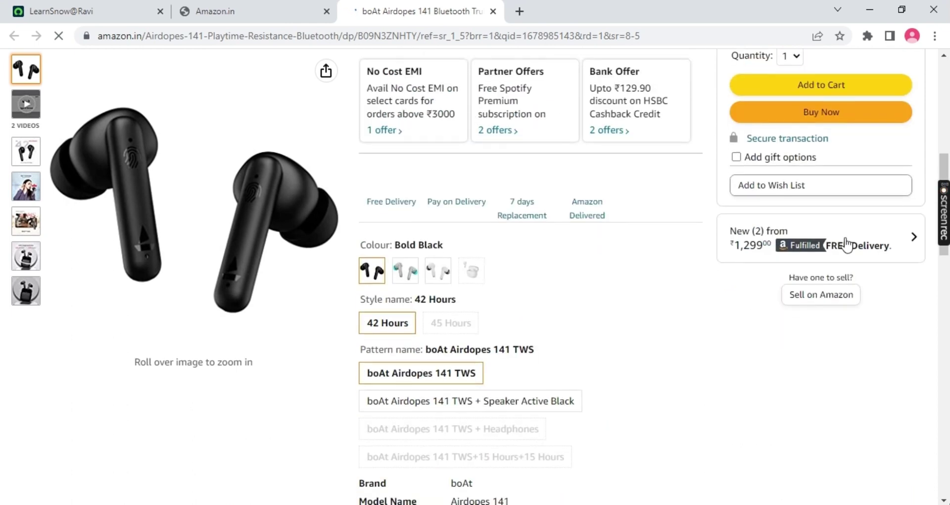
left_click(798, 112)
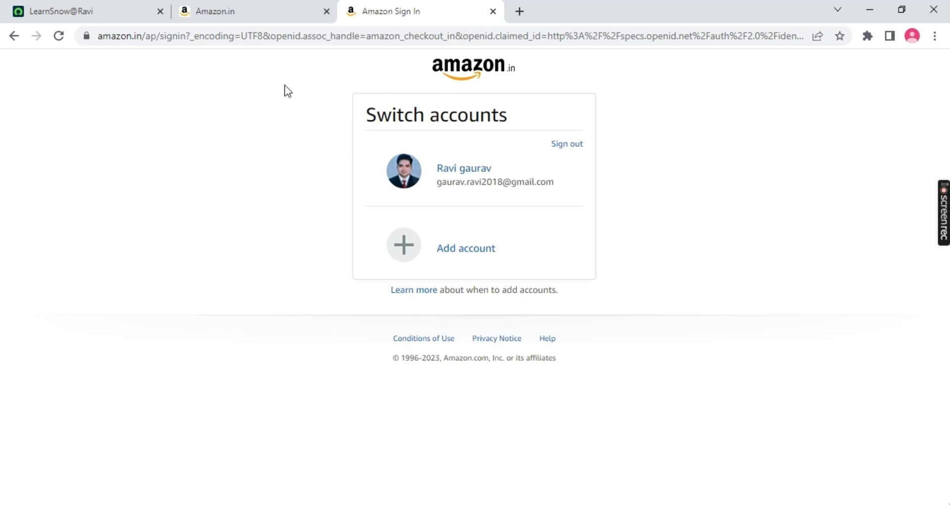
Close the product results tab and the Amazon sign-in tab
left_click(241, 5)
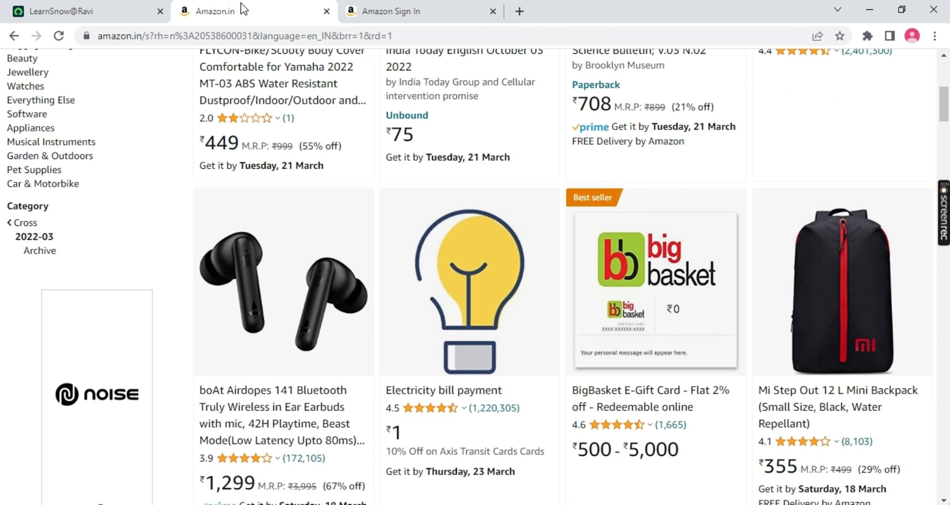
scroll(390, 205, "up", 7)
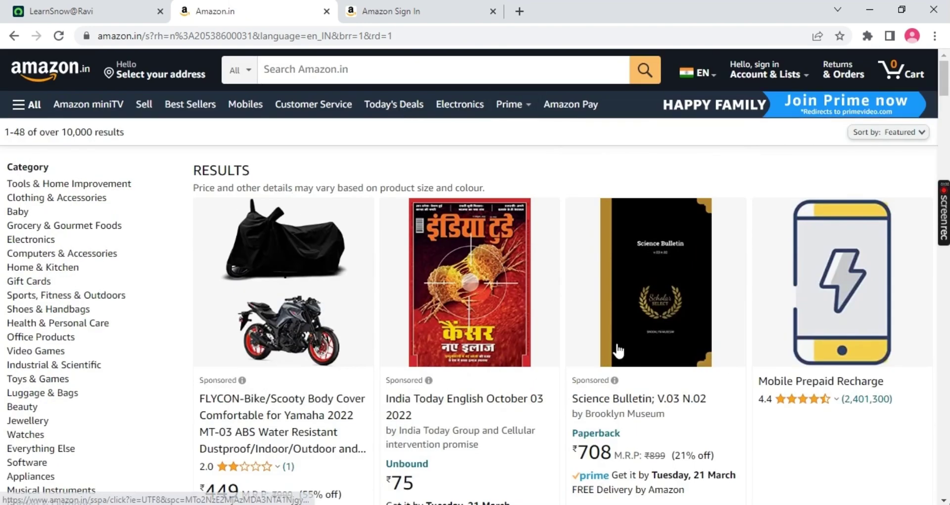
left_click(326, 11)
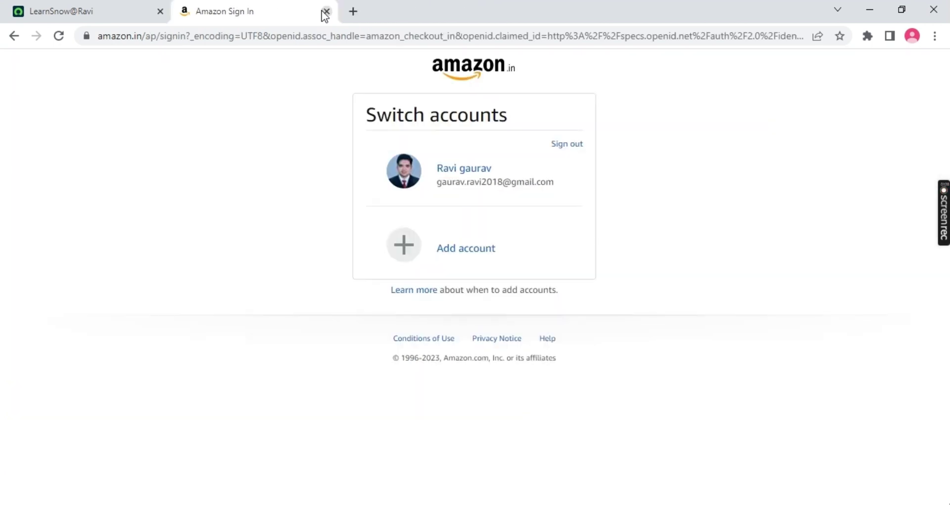
left_click(326, 11)
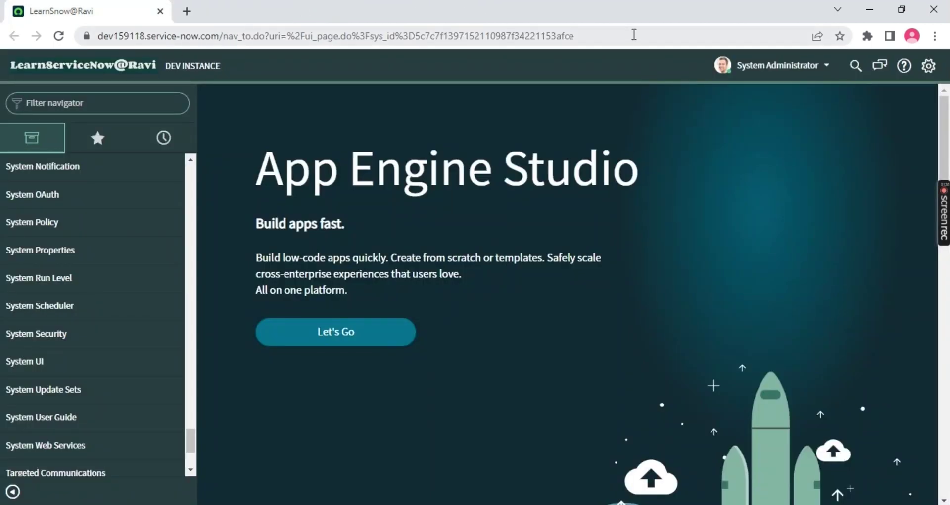
left_click_drag(634, 35, 251, 37)
left_click(142, 34)
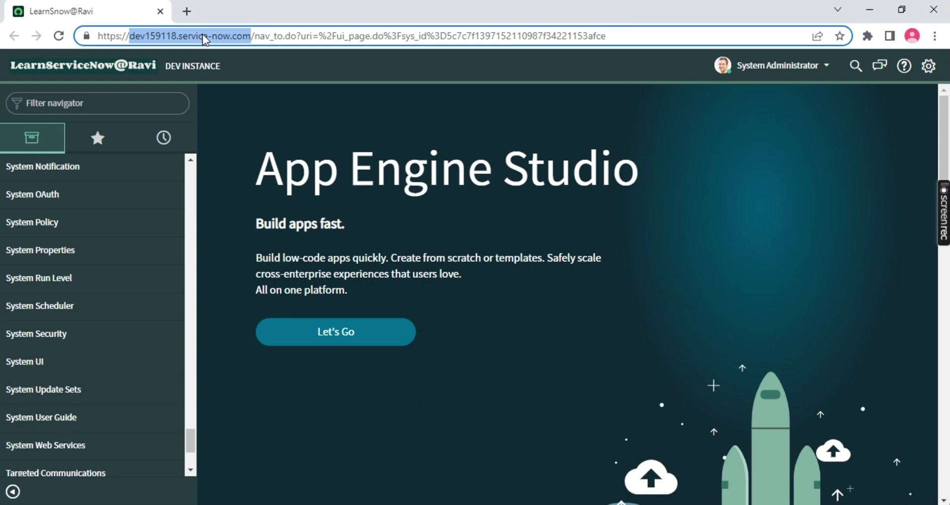
left_click(203, 35)
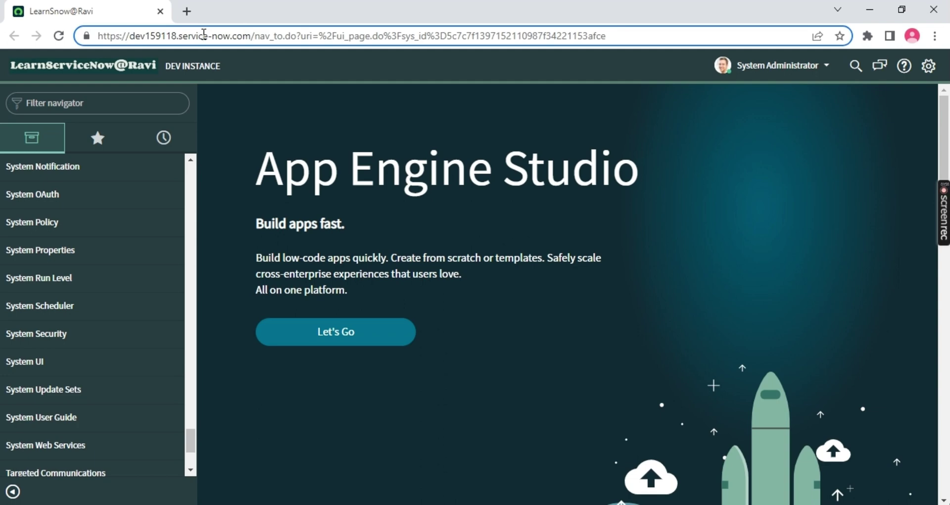
Star Users, Groups and Roles found by 'users', then open System Security - Users from Favorites
left_click(45, 98)
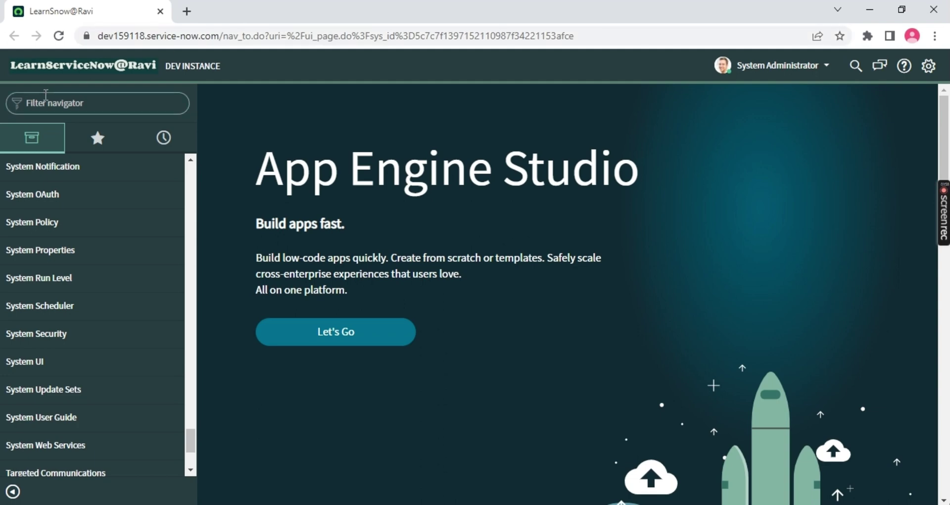
type("users")
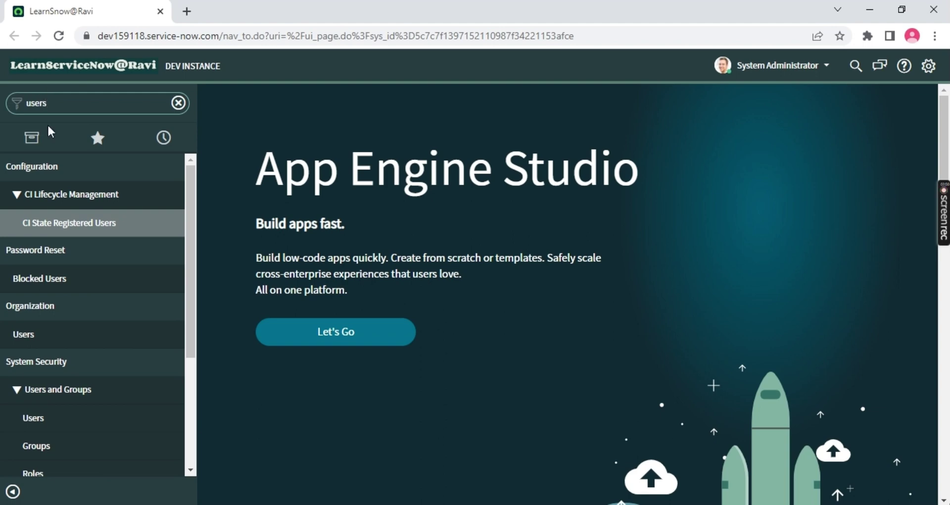
scroll(57, 238, "down", 4)
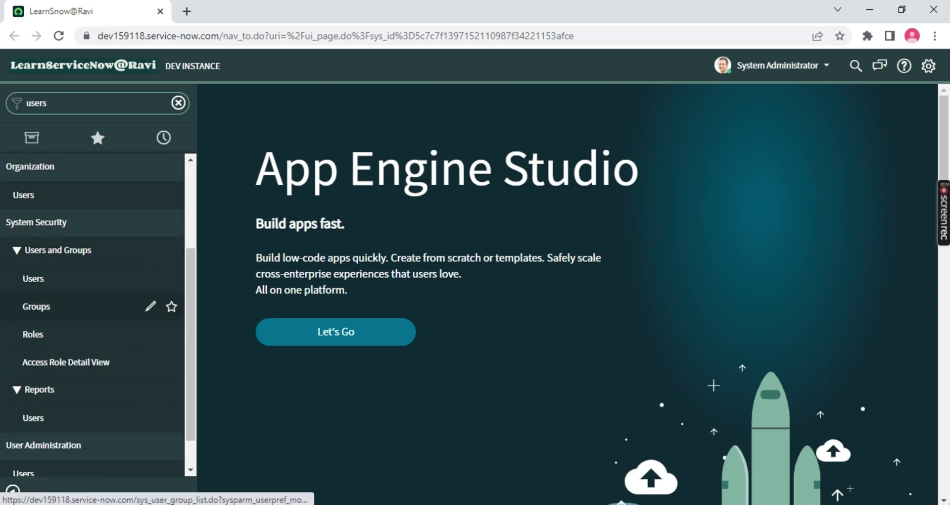
left_click(171, 278)
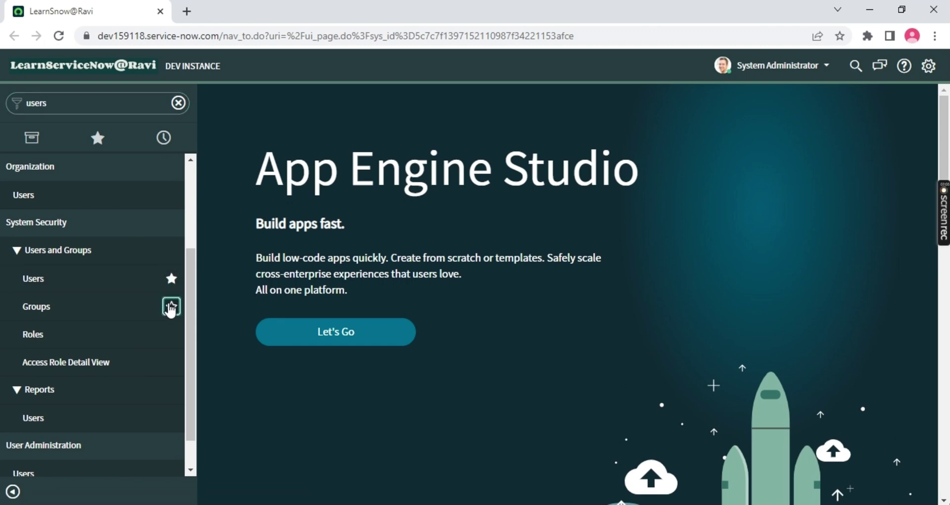
left_click(171, 306)
left_click(172, 335)
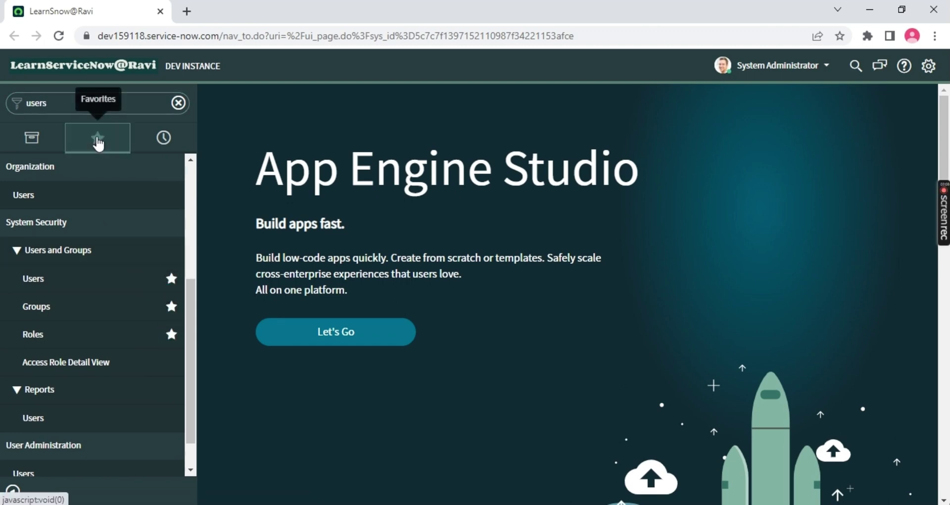
left_click(98, 141)
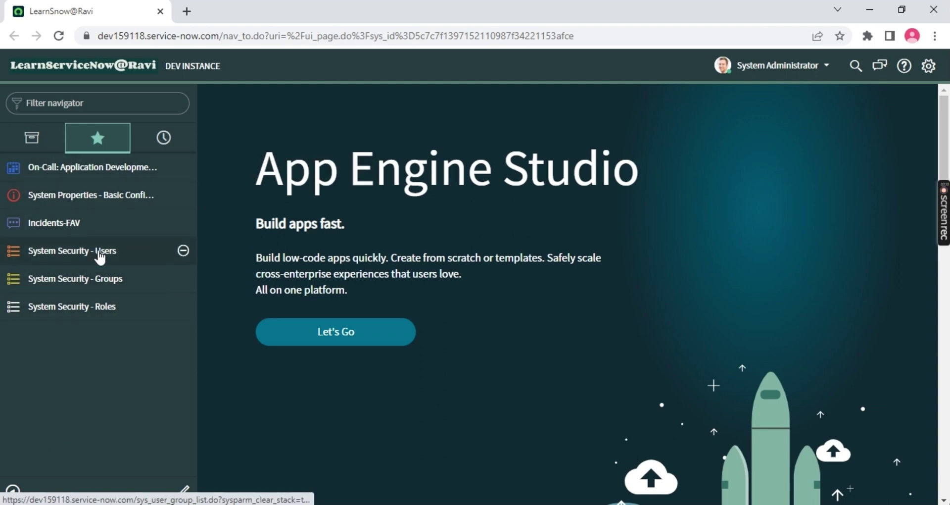
left_click(72, 253)
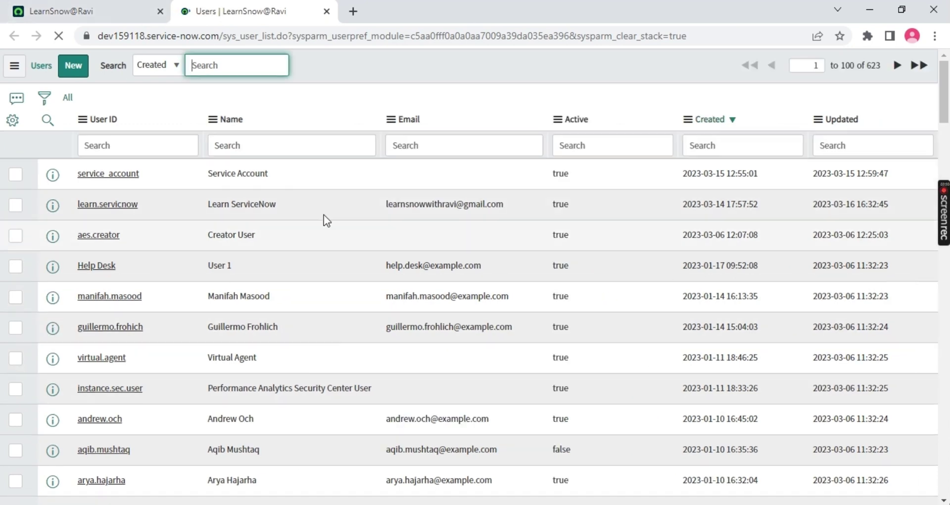
scroll(197, 292, "down", 15)
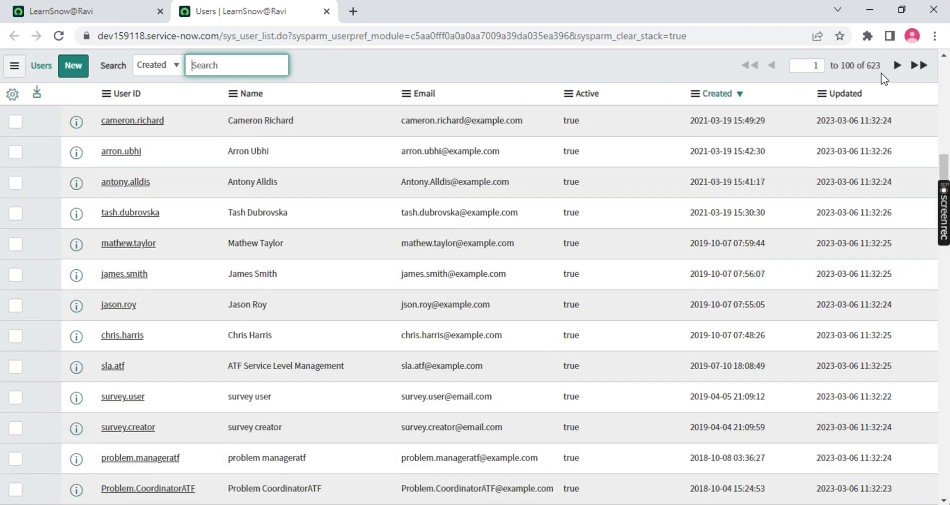
scroll(785, 195, "down", 6)
scroll(793, 295, "up", 20)
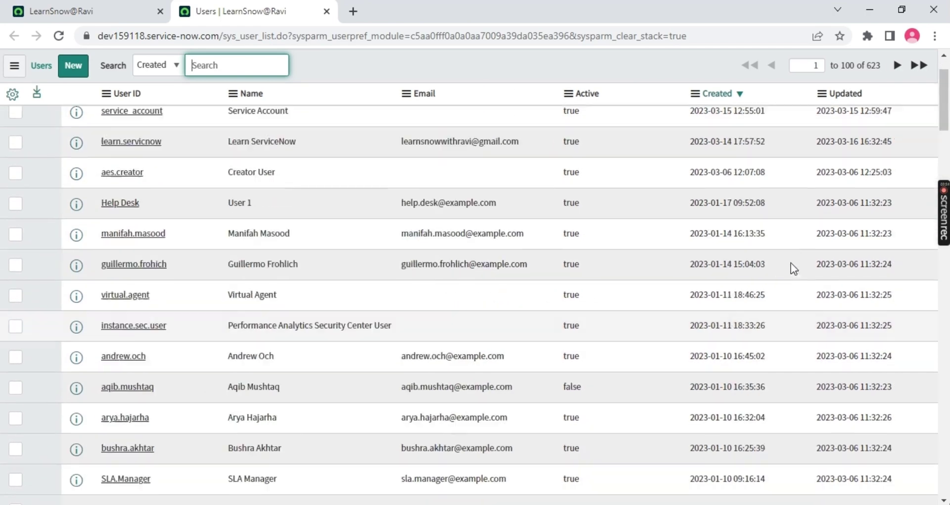
scroll(791, 263, "up", 2)
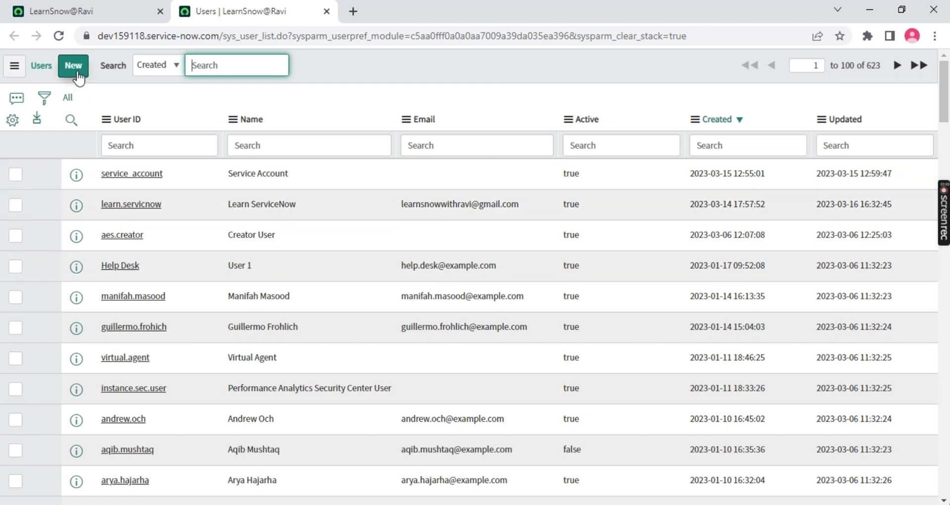
Open a blank New user form from the Users list, checking the sys_user table in the URL
left_click(76, 75)
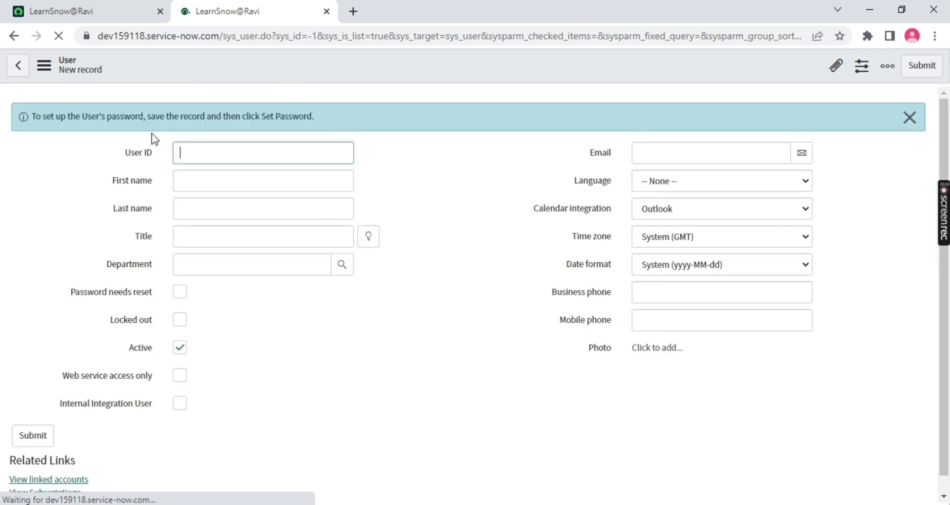
type("dw")
left_click(15, 36)
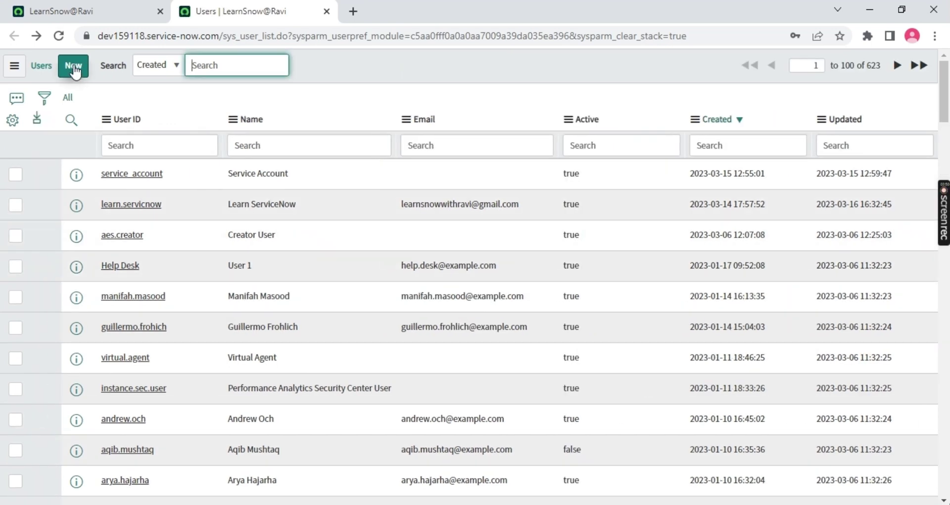
left_click(73, 65)
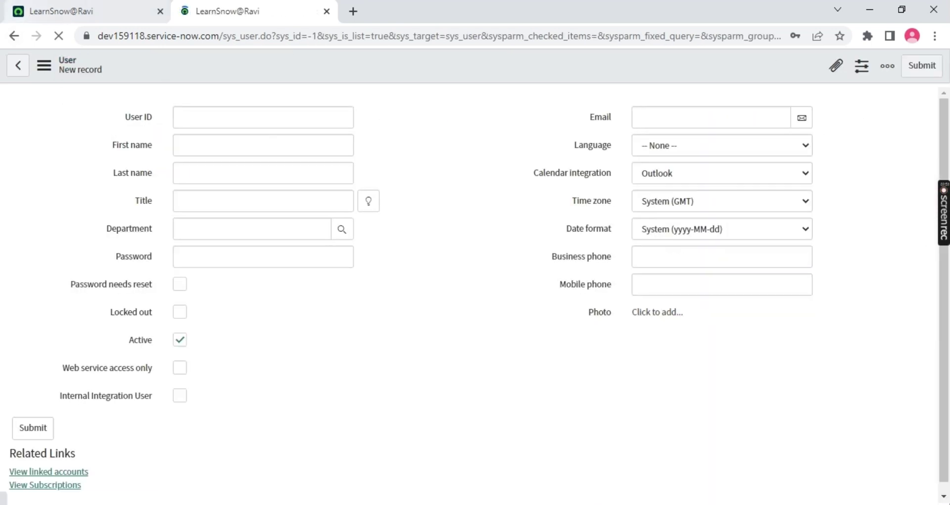
left_click(11, 36)
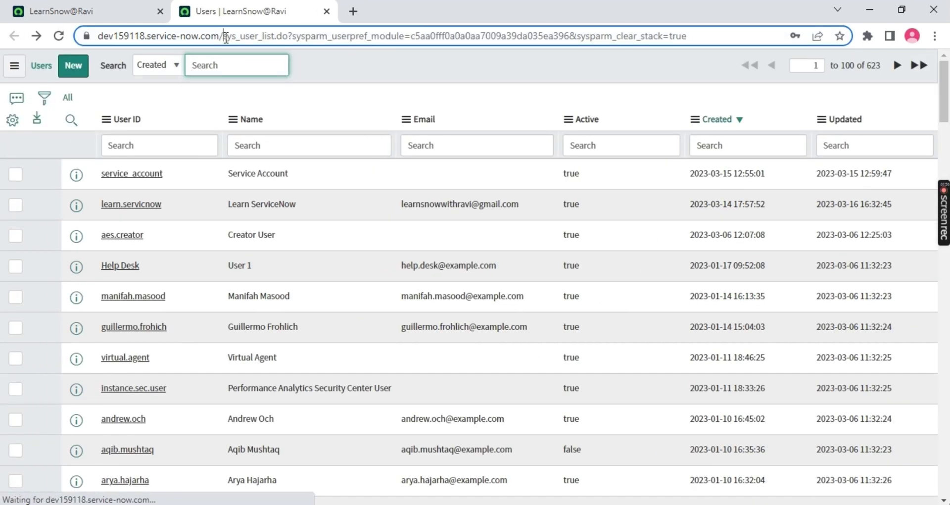
left_click_drag(223, 37, 262, 38)
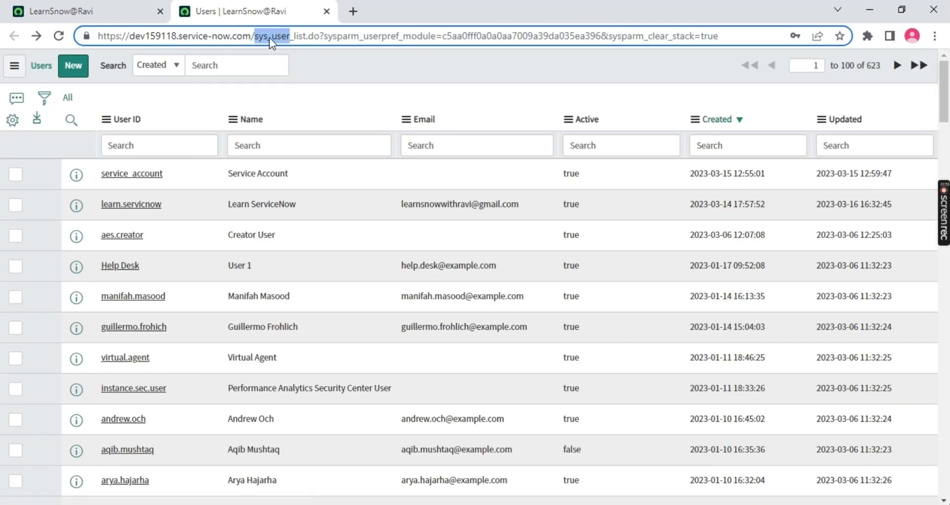
left_click(25, 67)
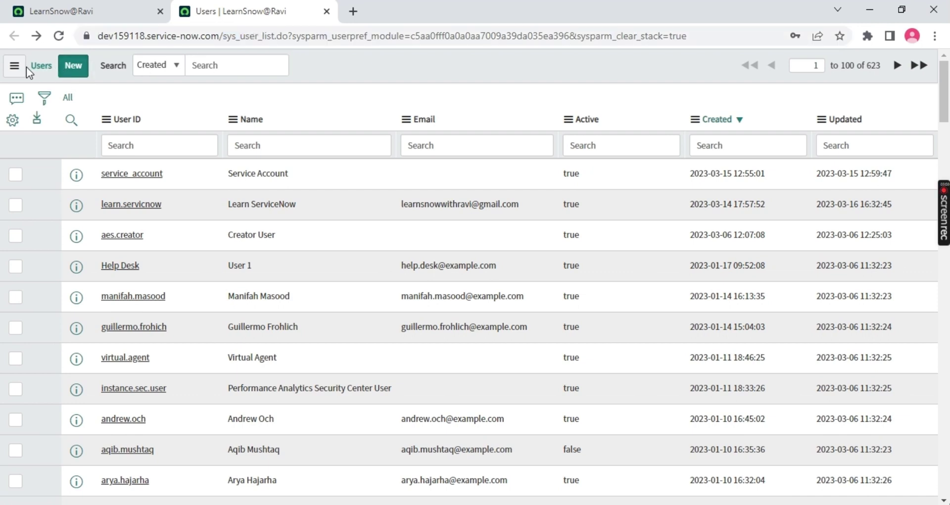
left_click_drag(232, 36, 261, 36)
left_click(74, 66)
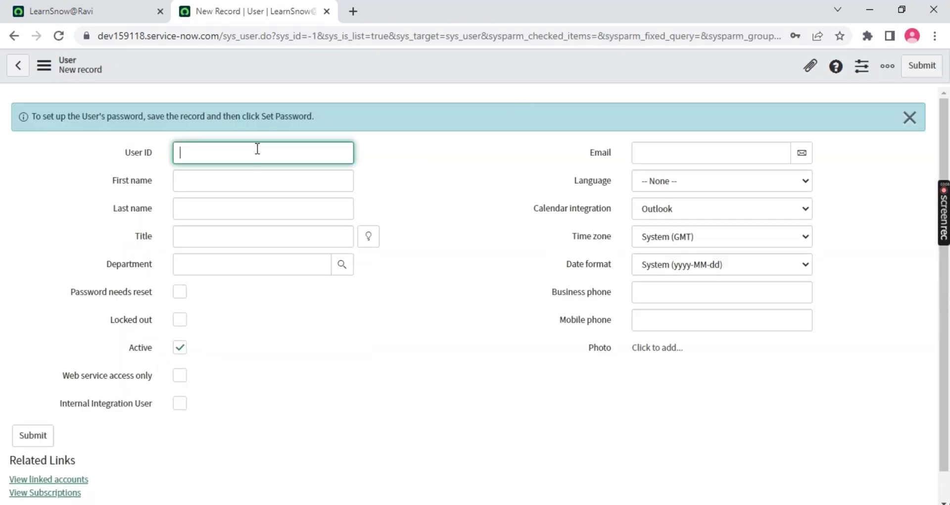
Fill in the user ID, first name, last name and Title 'MR'
type("ravi.servicenow")
left_click(227, 179)
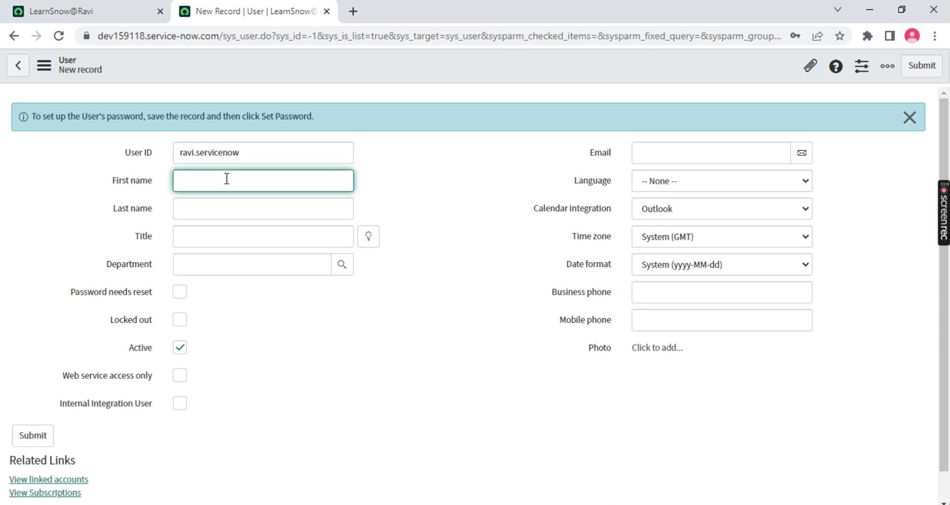
key("Tab")
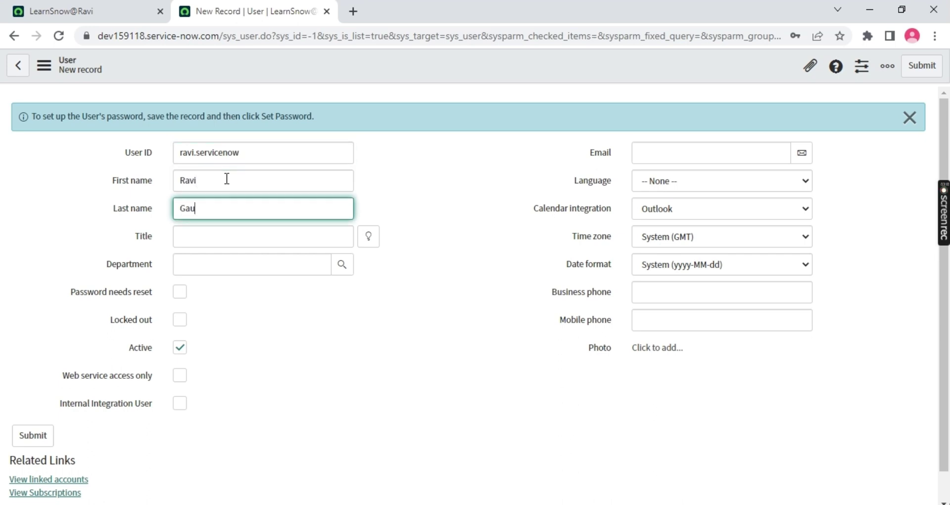
left_click(218, 240)
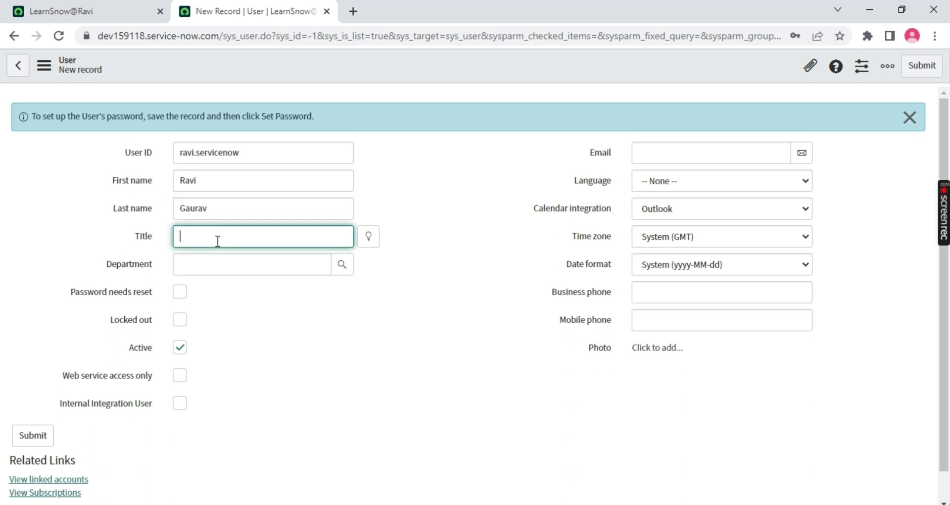
type("MR")
Go back over the User ID, First name and Last name fields on the form
left_click(281, 159)
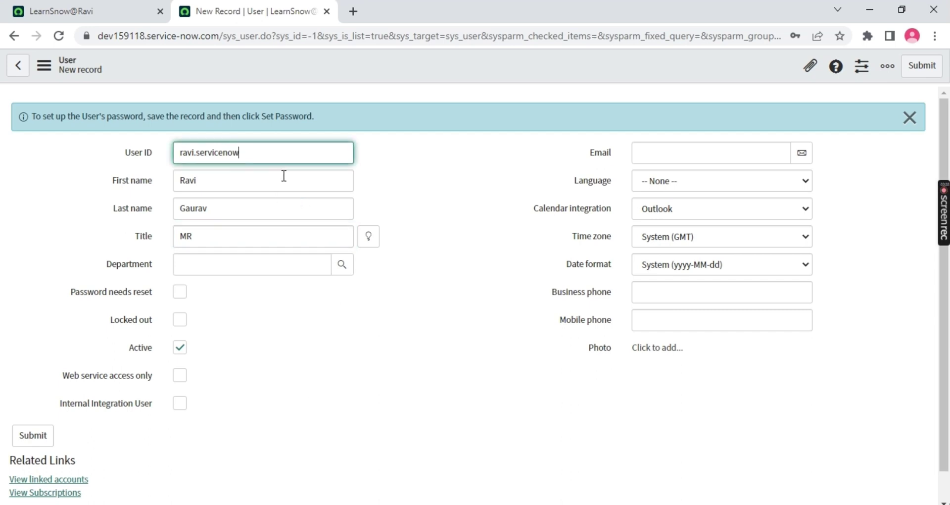
left_click(287, 186)
left_click(288, 206)
left_click(297, 159)
left_click(296, 188)
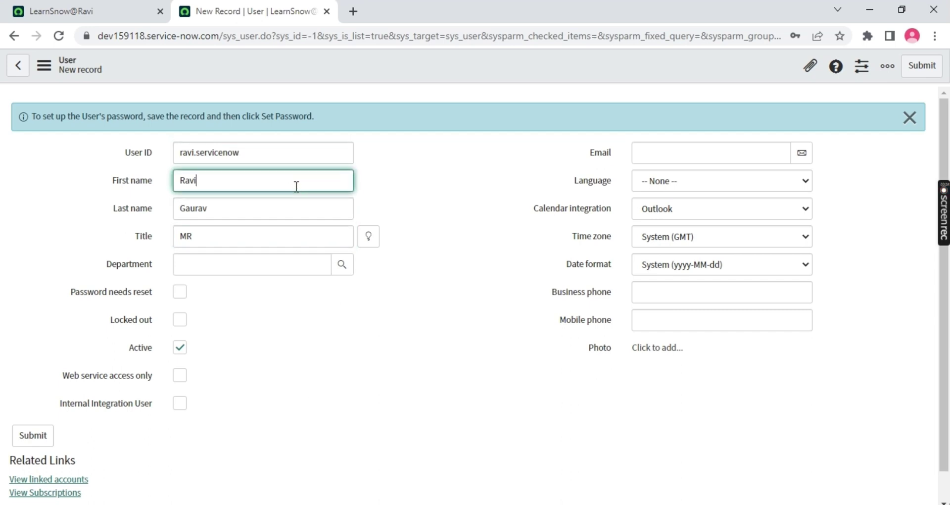
left_click(287, 155)
left_click(297, 212)
left_click(299, 153)
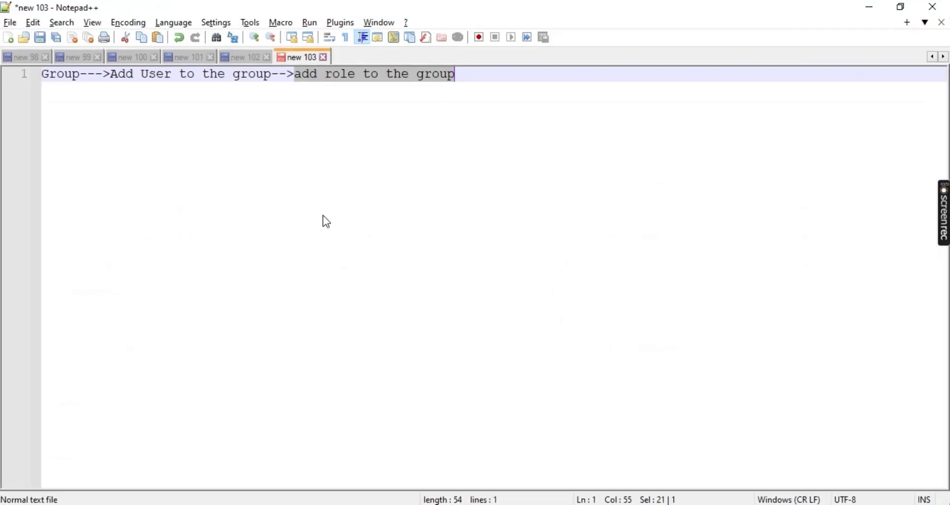
Replace the note with lines 'Single Line Text/String' and 'Reference Box', then minimize Notepad++
key("ctrl+a")
key("Delete")
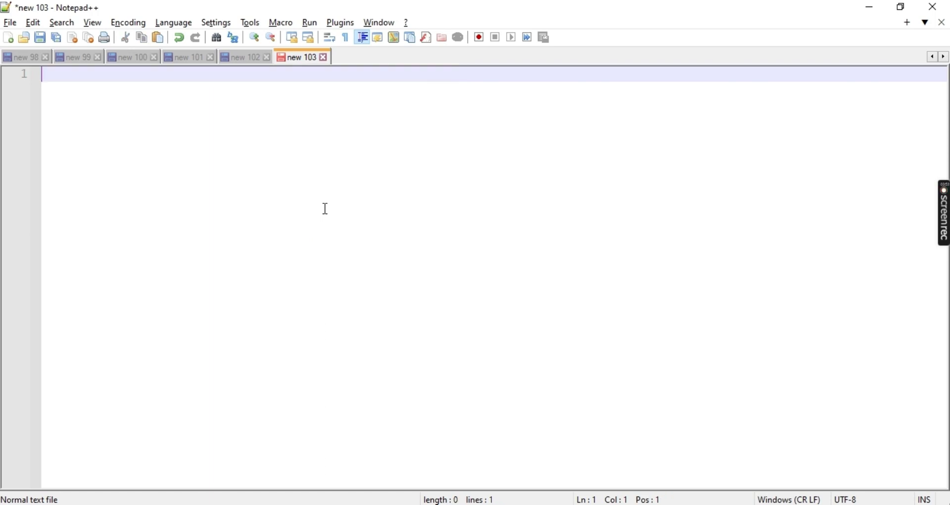
type("Single Line ")
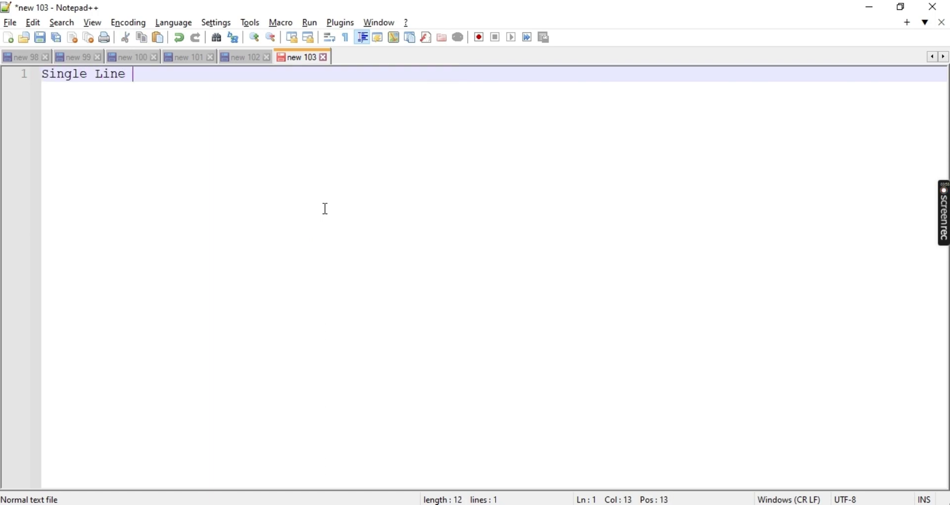
type("Text/S")
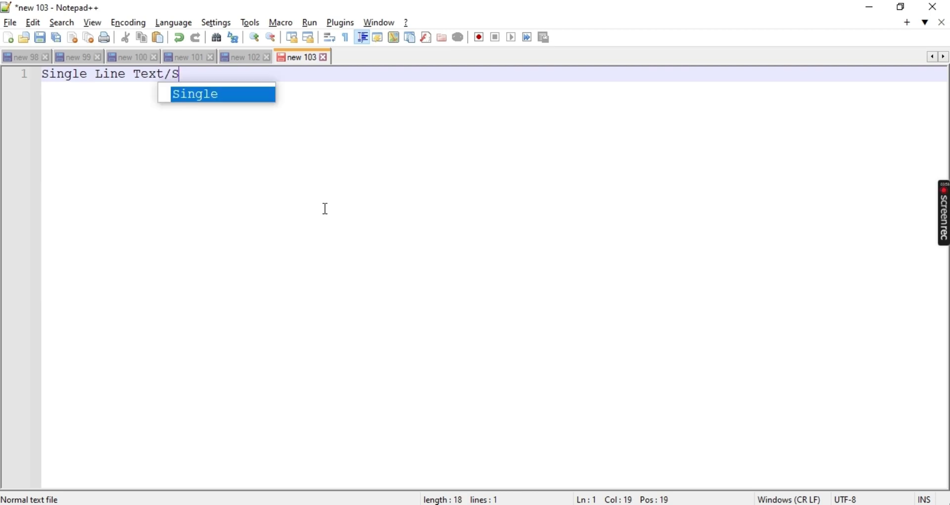
type("tring")
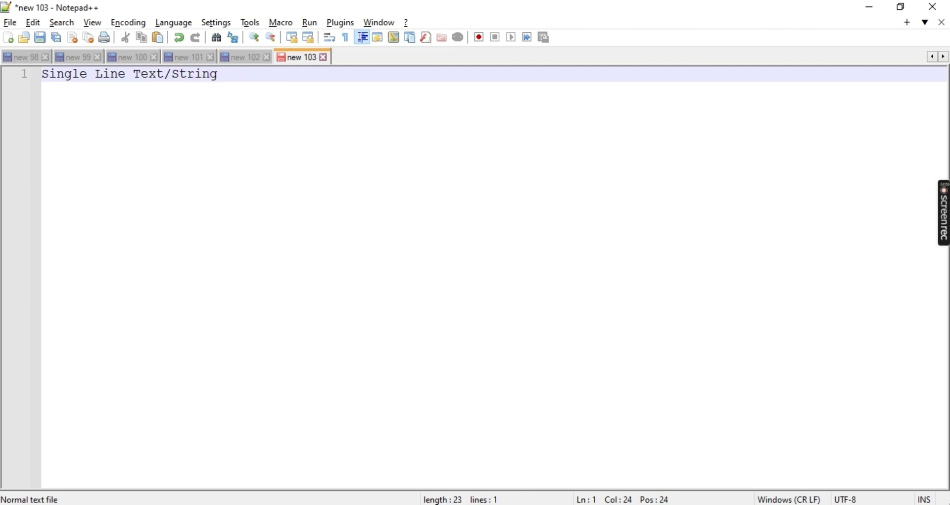
left_click_drag(459, 10, 615, 42)
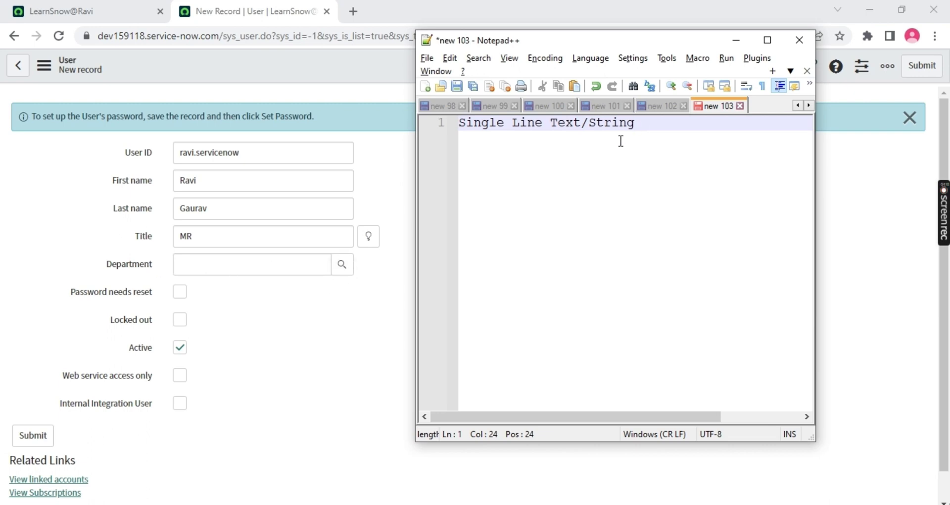
key("Return")
type("Re")
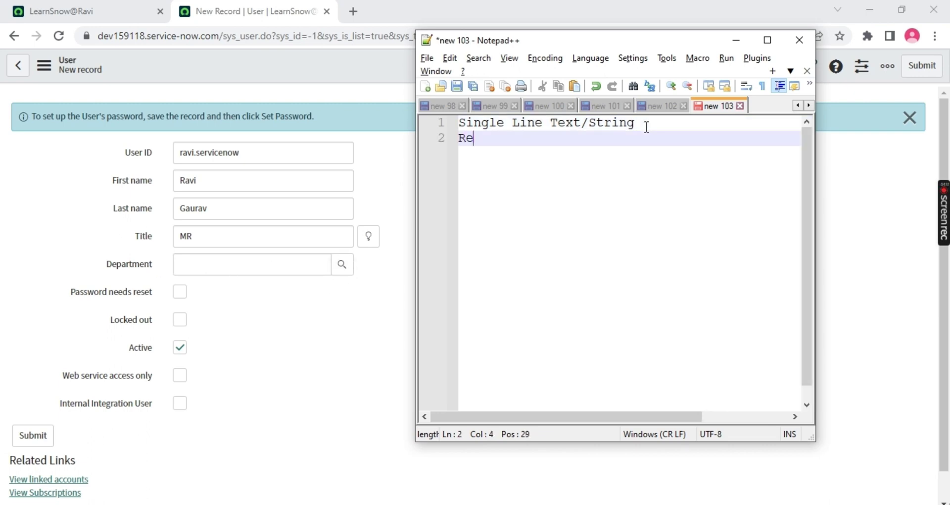
type("ference Box")
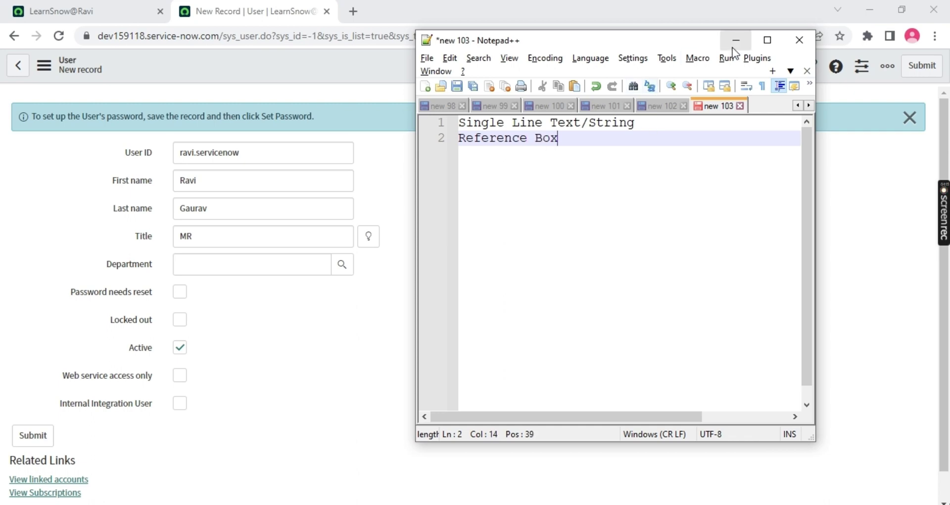
left_click(735, 40)
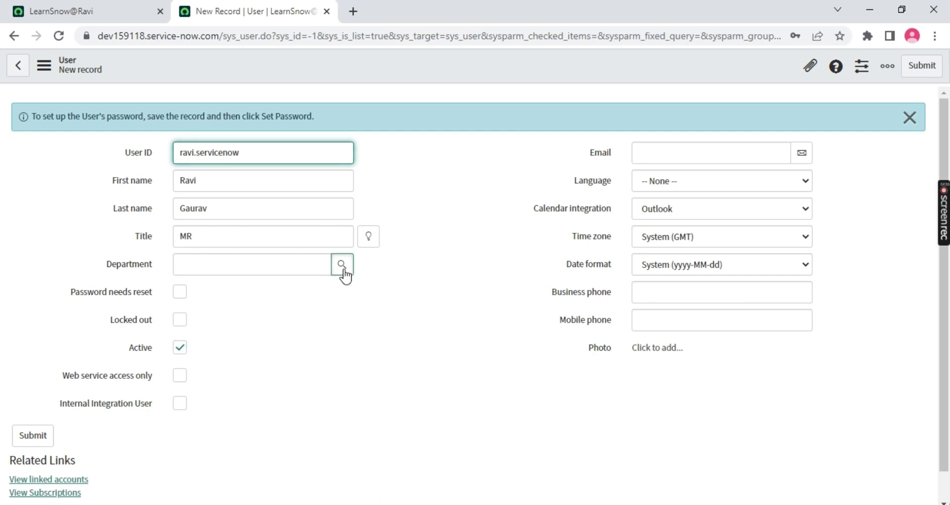
Pick IT from the cmn_department Departments lookup for the user's Department
left_click(342, 267)
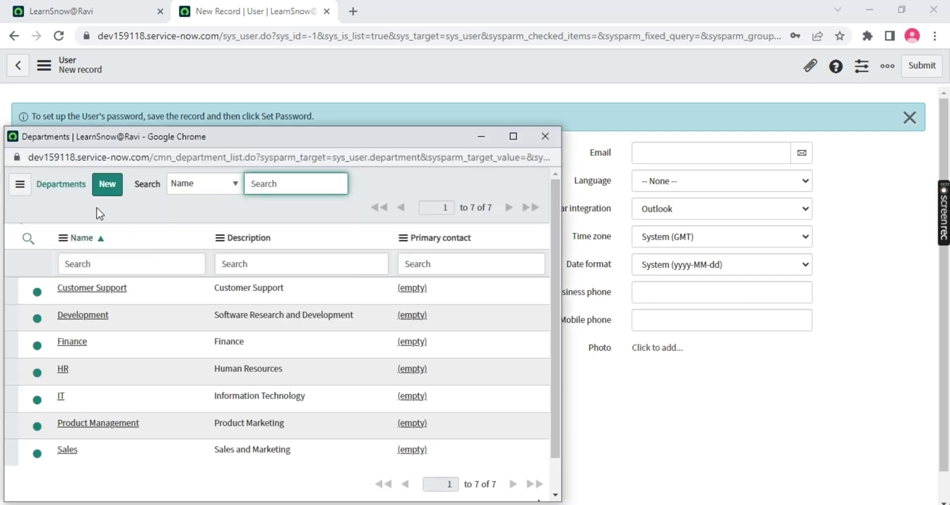
left_click_drag(180, 141, 557, 104)
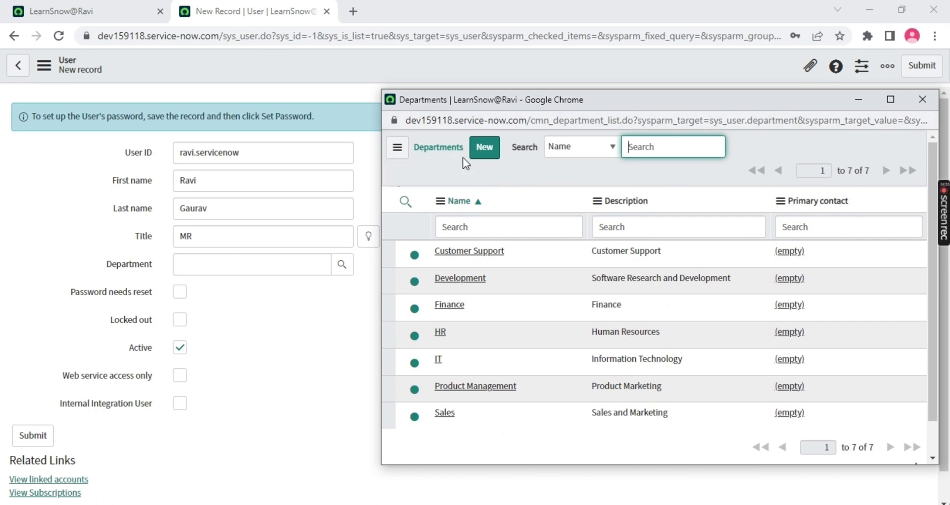
left_click_drag(536, 122, 608, 123)
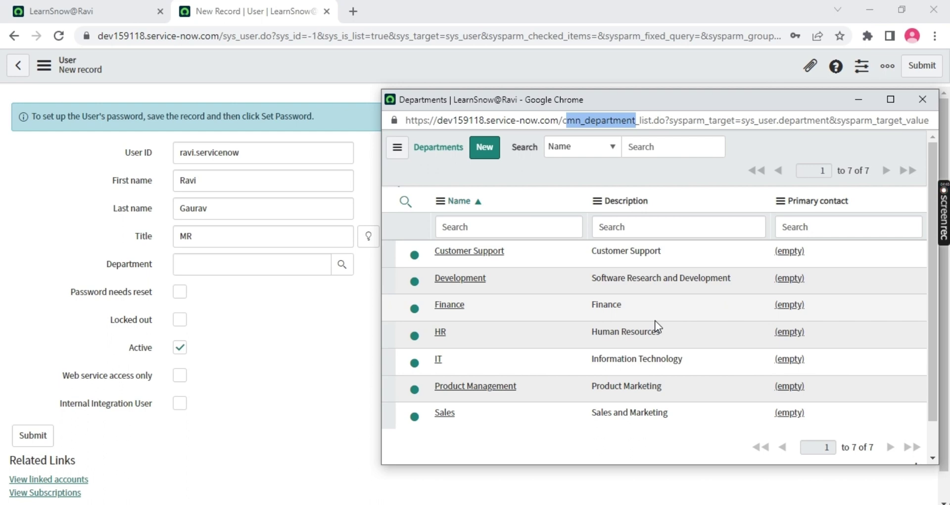
left_click(439, 360)
left_click_drag(209, 259, 156, 153)
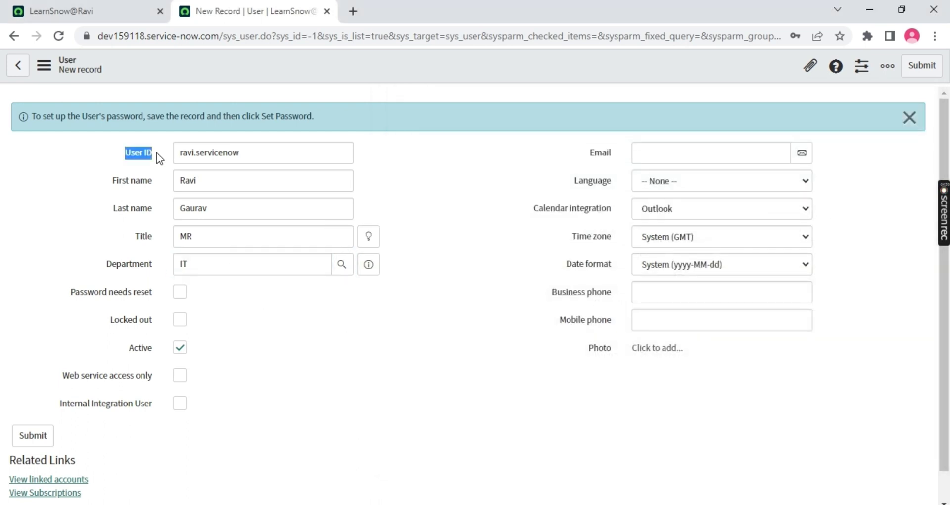
Highlight the User ID, name, title labels and the IT department value on the form
left_click_drag(111, 179, 163, 178)
left_click_drag(112, 208, 167, 208)
left_click_drag(130, 236, 170, 227)
left_click_drag(103, 263, 156, 259)
Open System Security - Users in a new second tab, then return to the user form
left_click(109, 18)
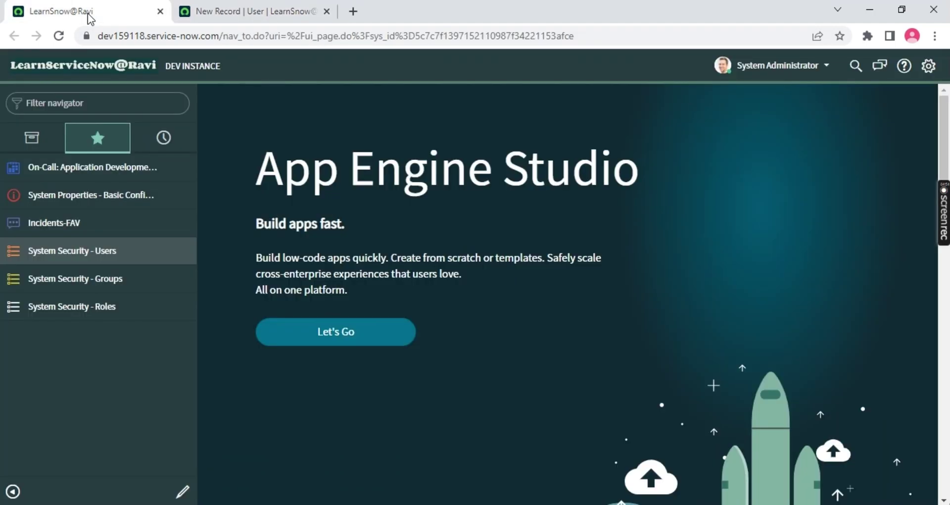
middle_click(73, 251)
left_click_drag(399, 10, 223, 9)
left_click_drag(123, 118, 391, 121)
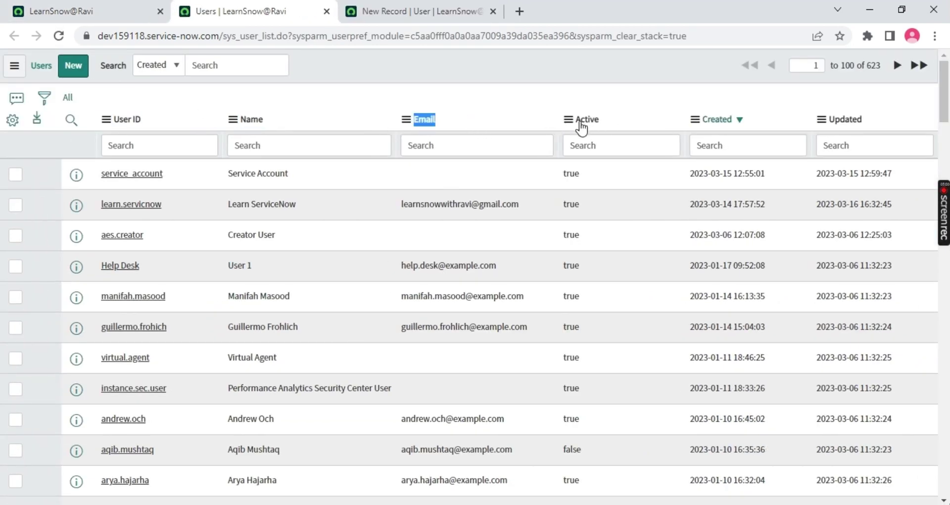
left_click(420, 11)
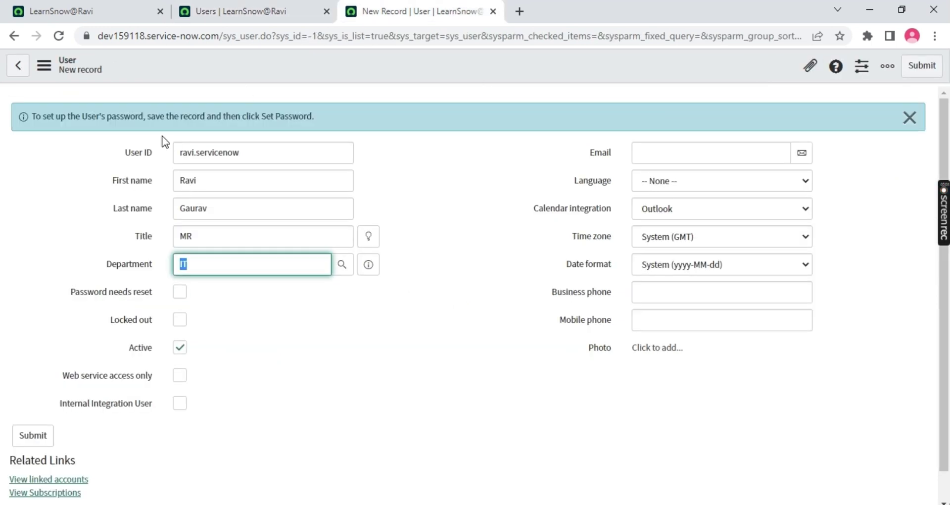
Step through the User ID, First name, Last name and Title fields
left_click(111, 151)
left_click(110, 177)
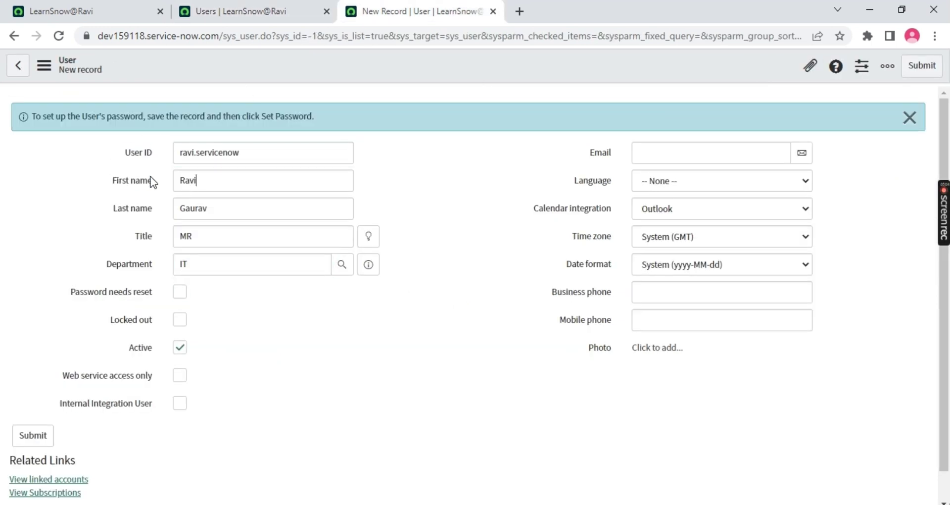
double_click(291, 150)
left_click(240, 183)
left_click(216, 204)
left_click(202, 236)
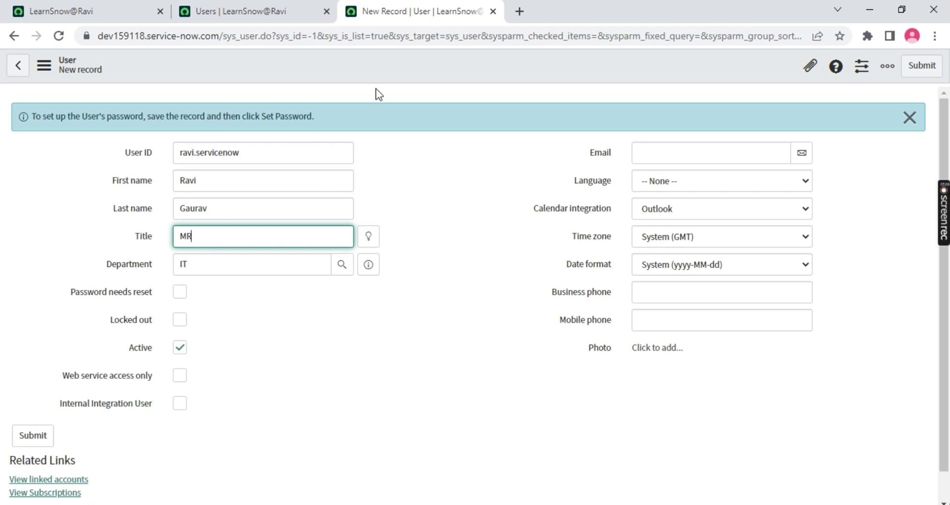
right_click(406, 64)
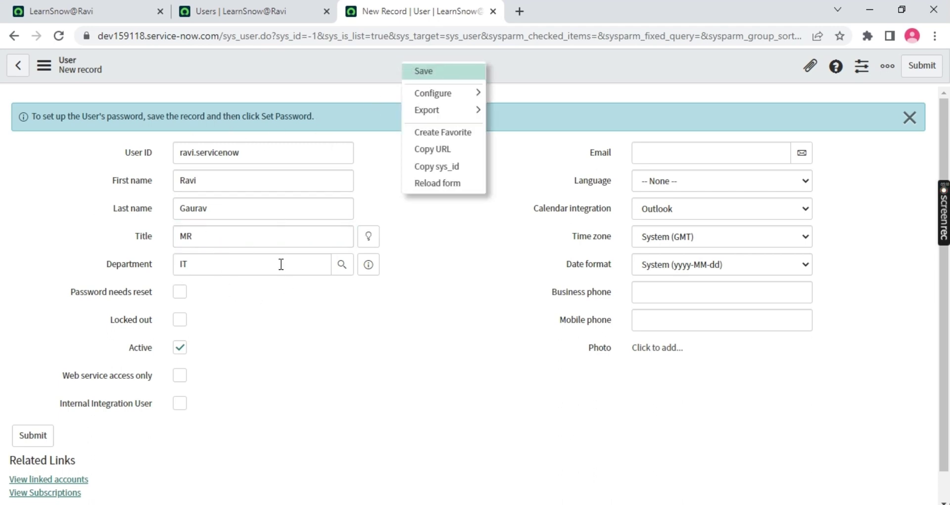
left_click(345, 395)
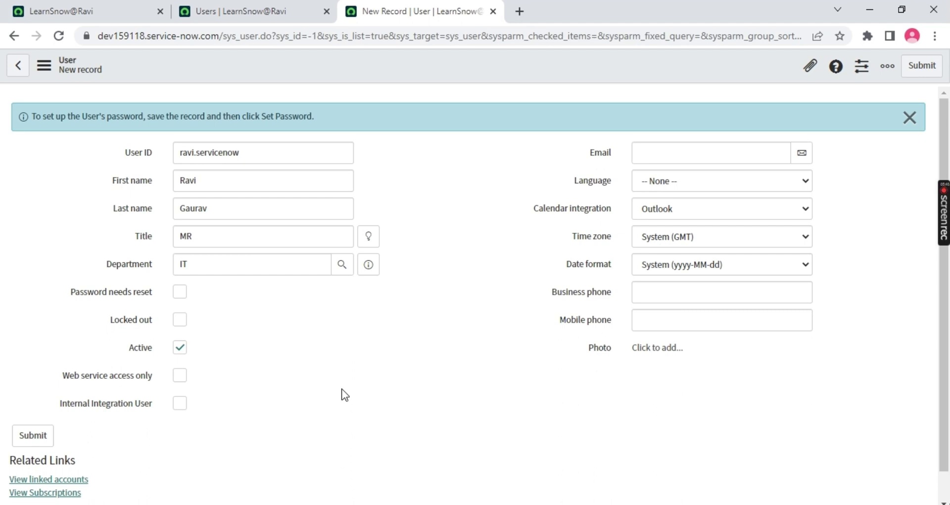
Type the user's e-mail address in Email and choose English as the Language
triple_click(269, 154)
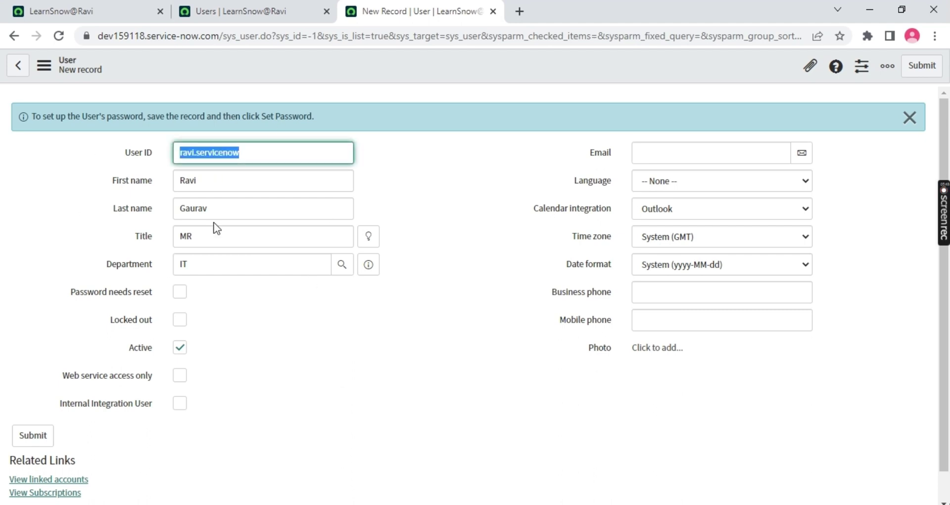
left_click(708, 172)
left_click(684, 145)
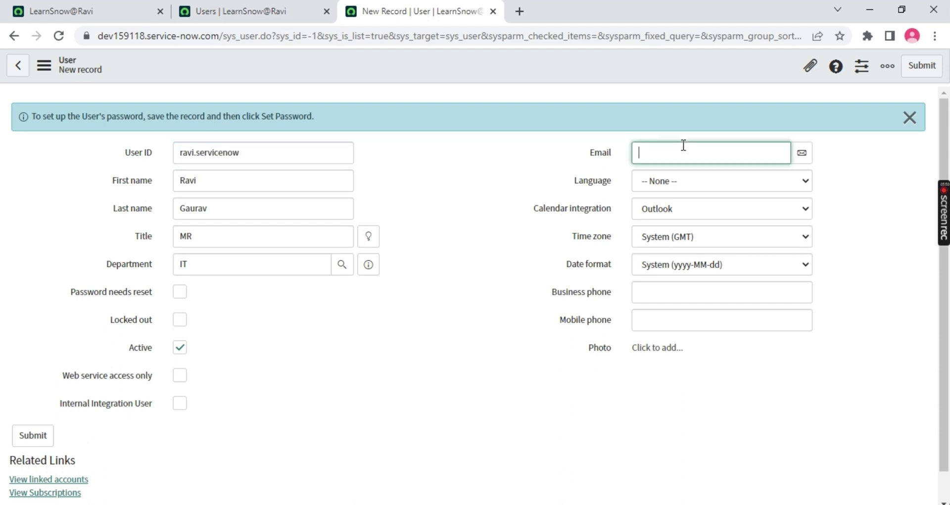
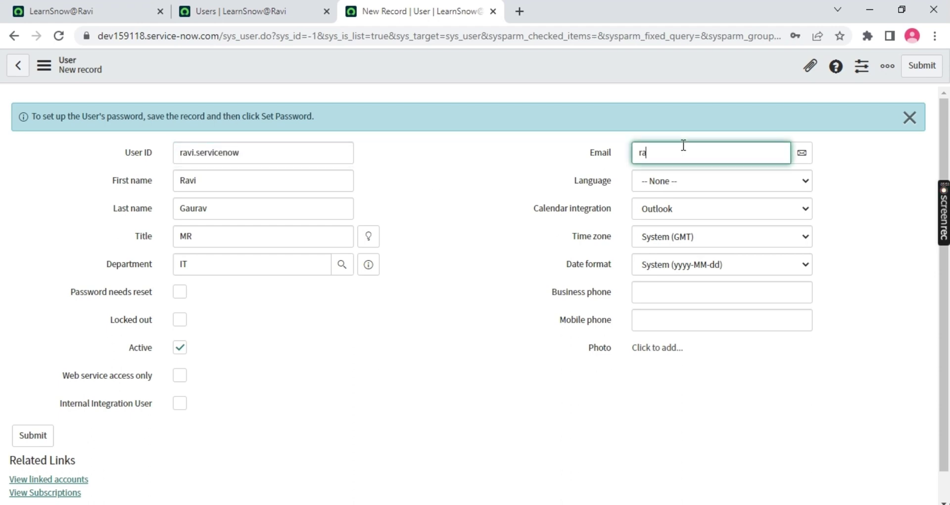
left_click(671, 185)
left_click(658, 208)
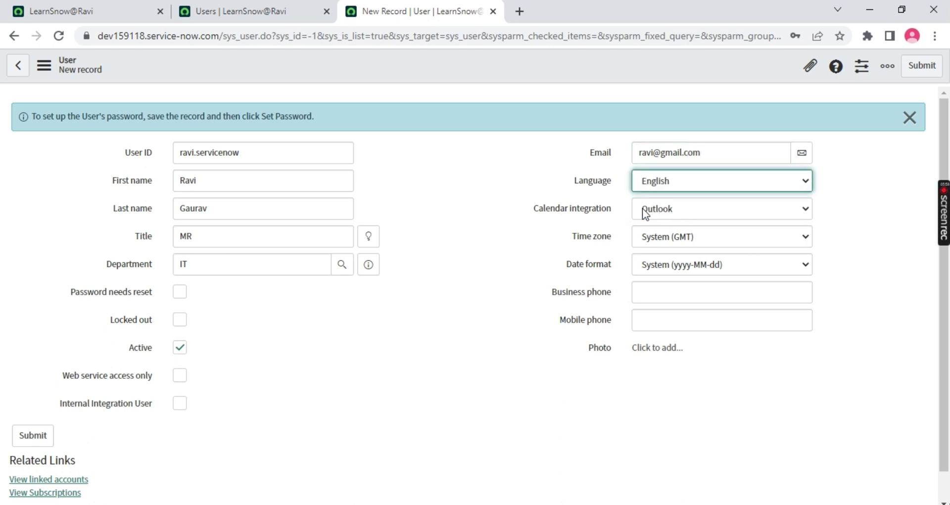
left_click(330, 158)
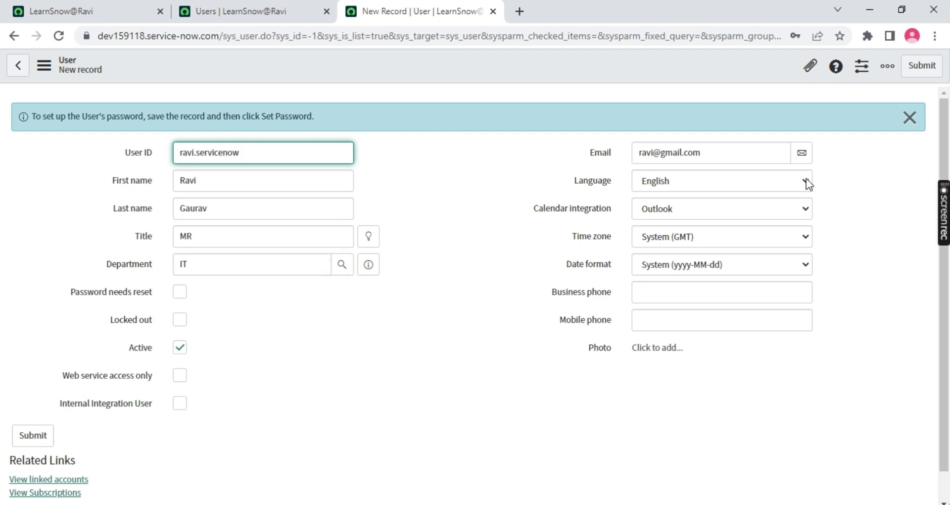
Add a third note line 'Check Box', then overwrite it with 'Select Box or choice box'
key("alt+Tab")
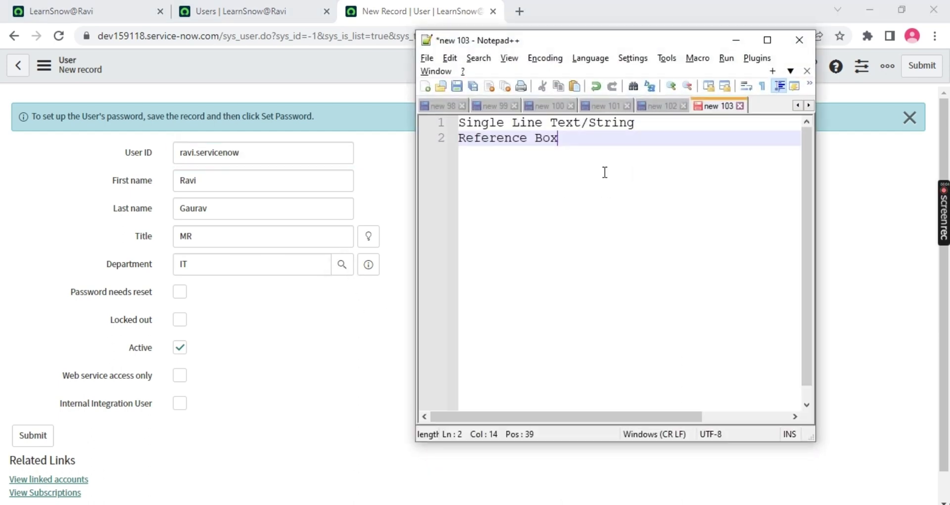
left_click_drag(607, 33, 479, 30)
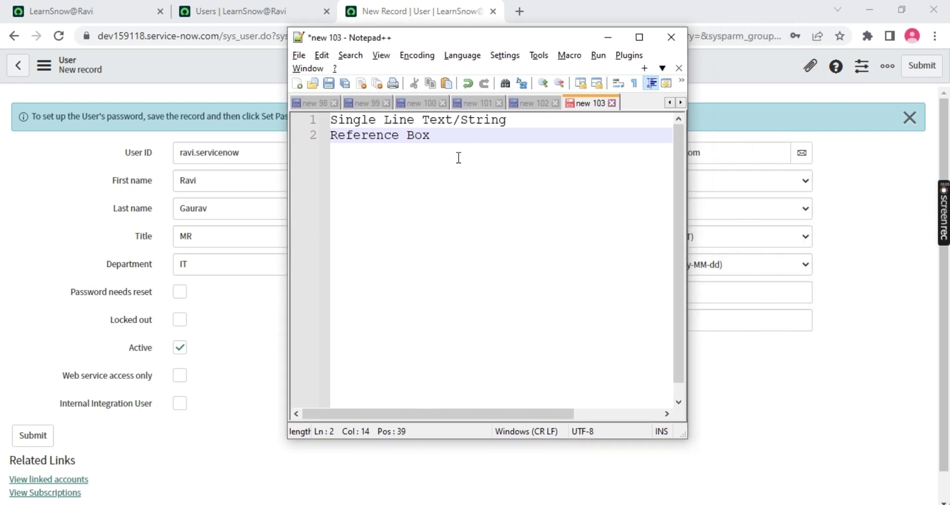
key("Return")
type("Check Box")
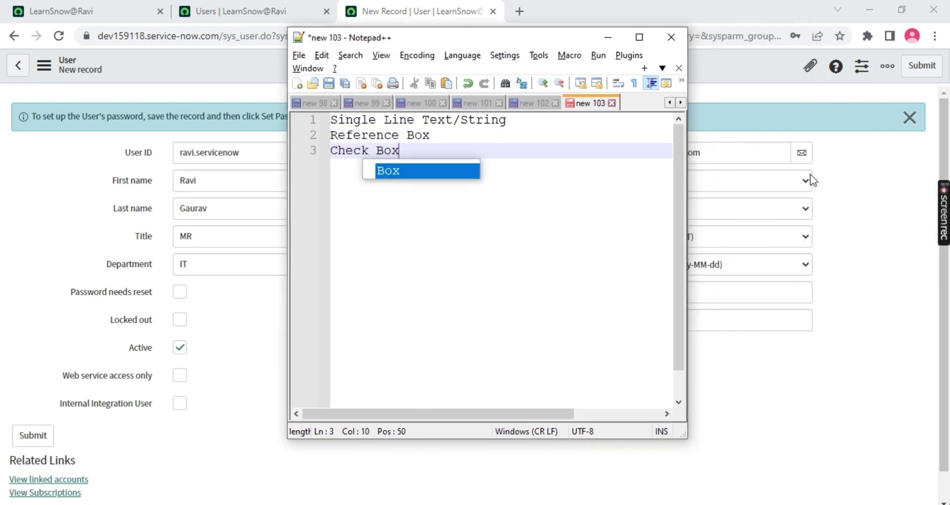
left_click_drag(426, 152, 327, 153)
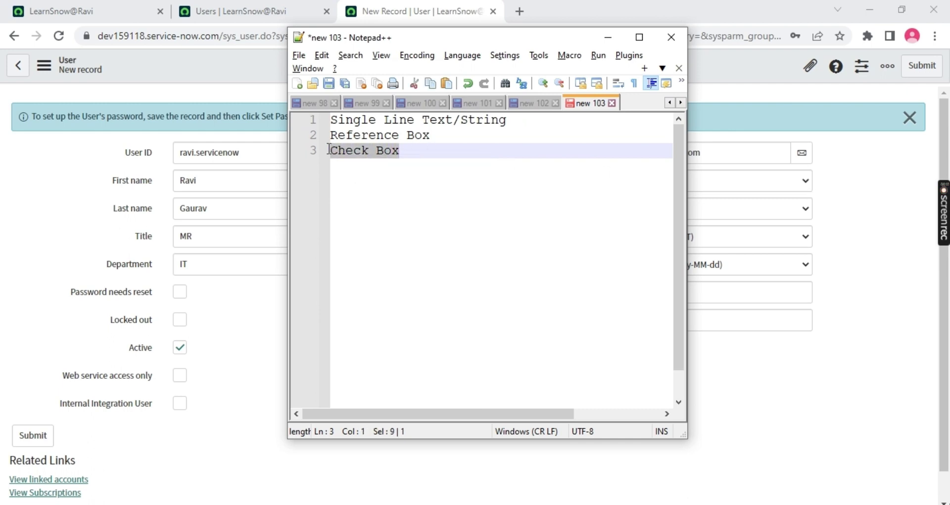
type("Select B")
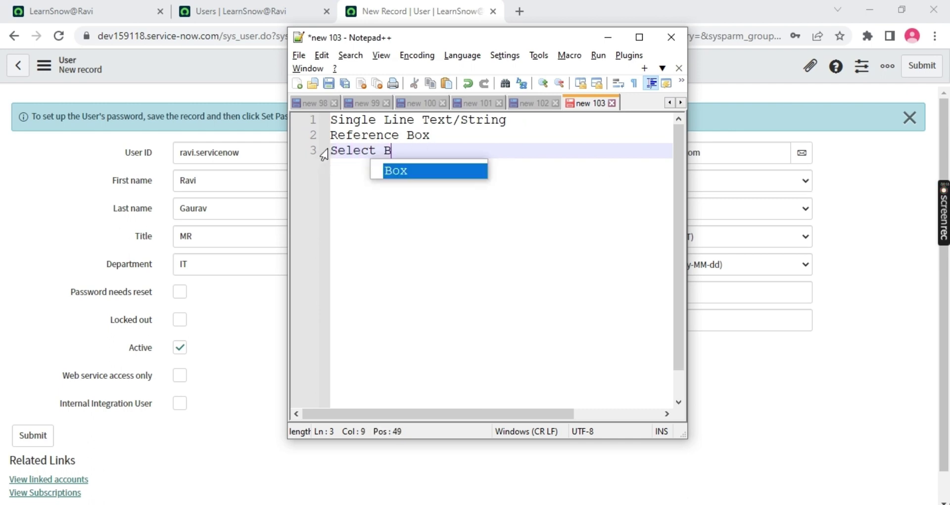
type("ox or ")
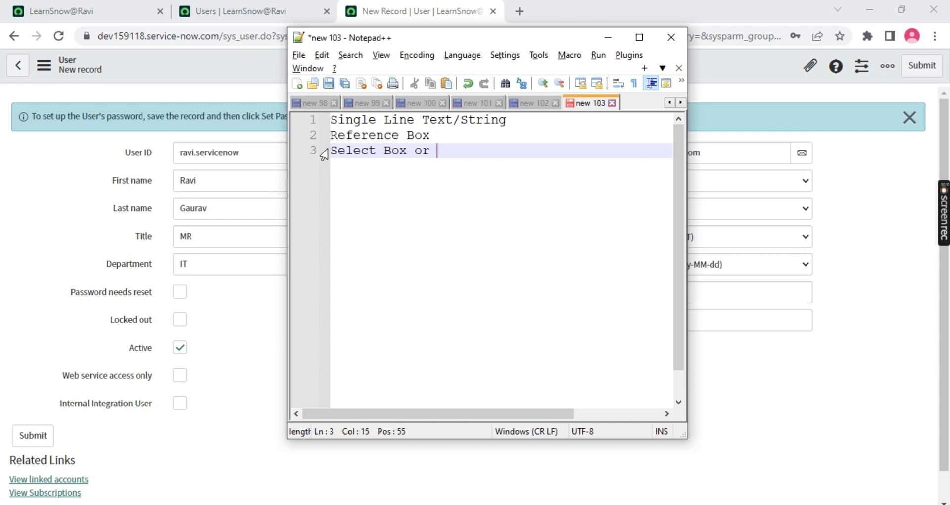
type("choice box")
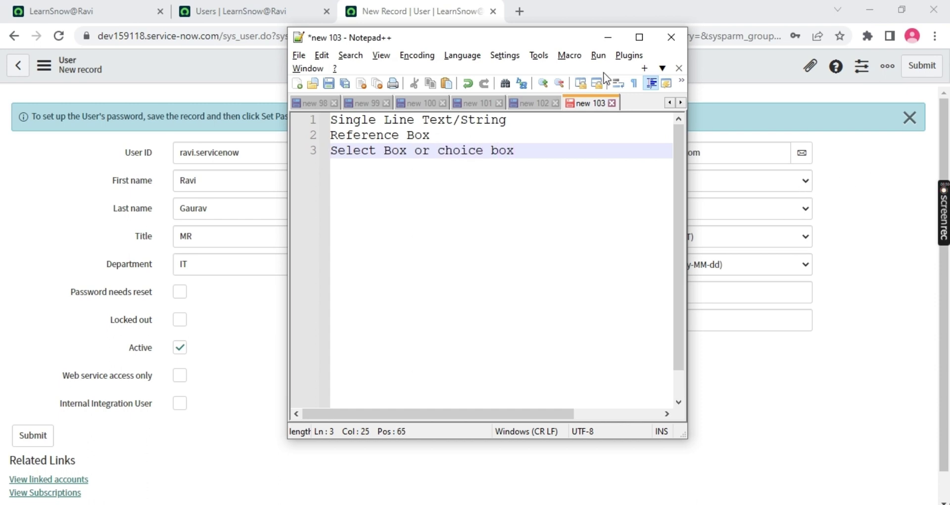
Set the new user's Time zone to GMT
left_click_drag(511, 38, 468, 36)
left_click(802, 180)
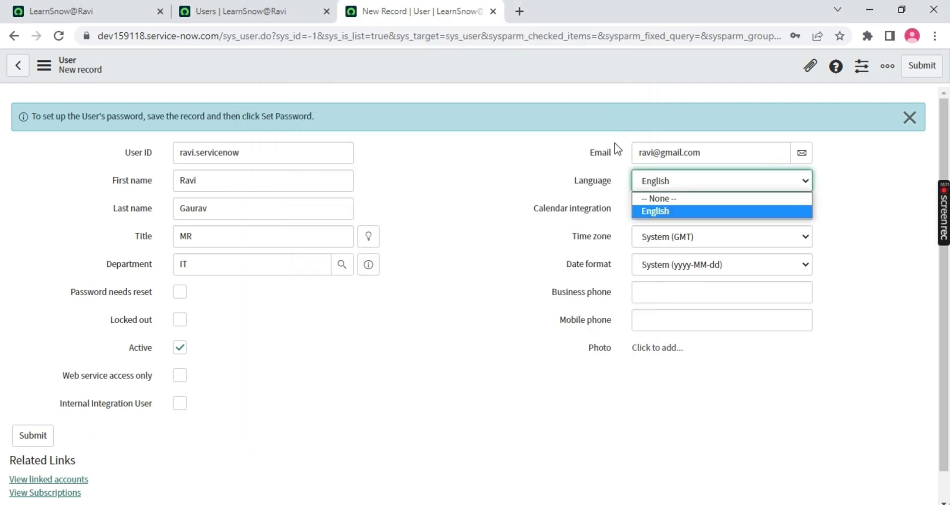
left_click(757, 240)
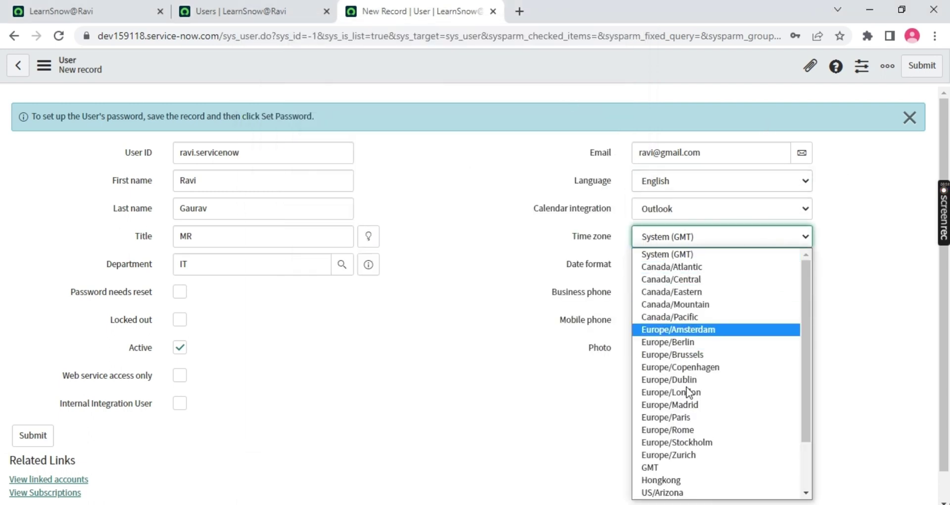
left_click(673, 468)
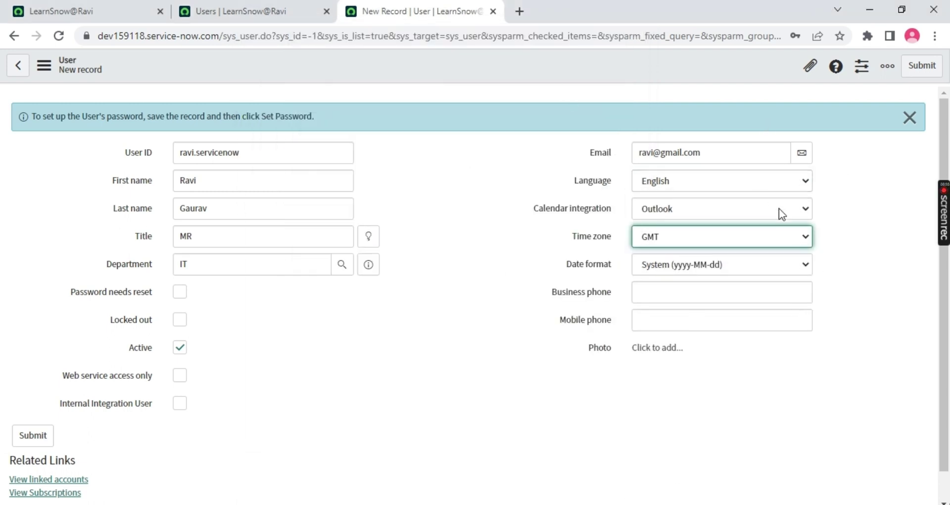
Toggle Password needs reset and Locked out on and off, leaving both unticked
left_click(179, 292)
left_click(180, 320)
left_click(179, 292)
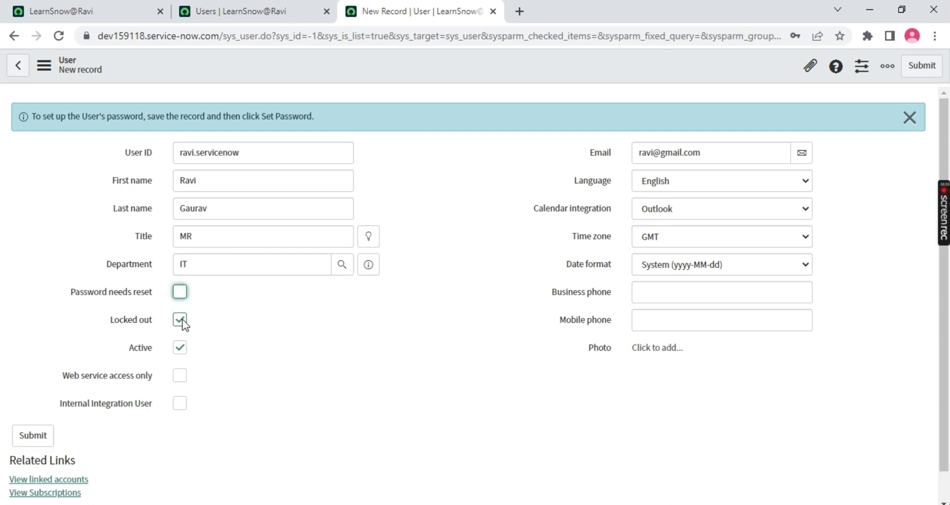
left_click(180, 319)
key("alt+Tab")
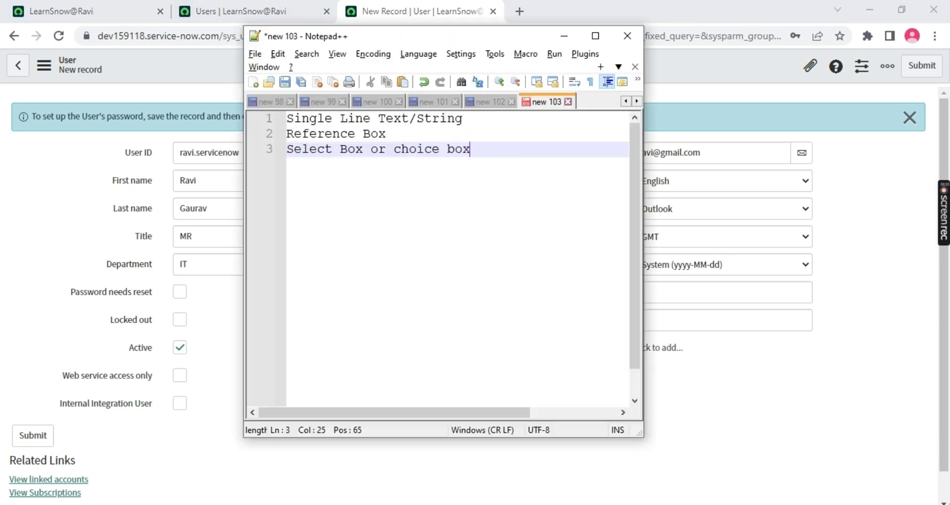
Add a fourth line reading 'check' to the Notepad++ notes, then minimize Notepad++
left_click(465, 149)
key("Return")
type("check")
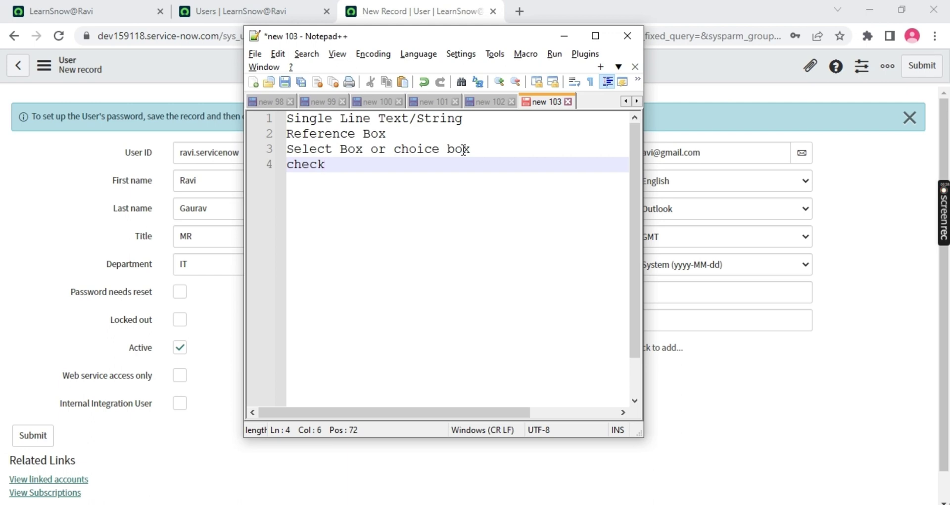
left_click(565, 36)
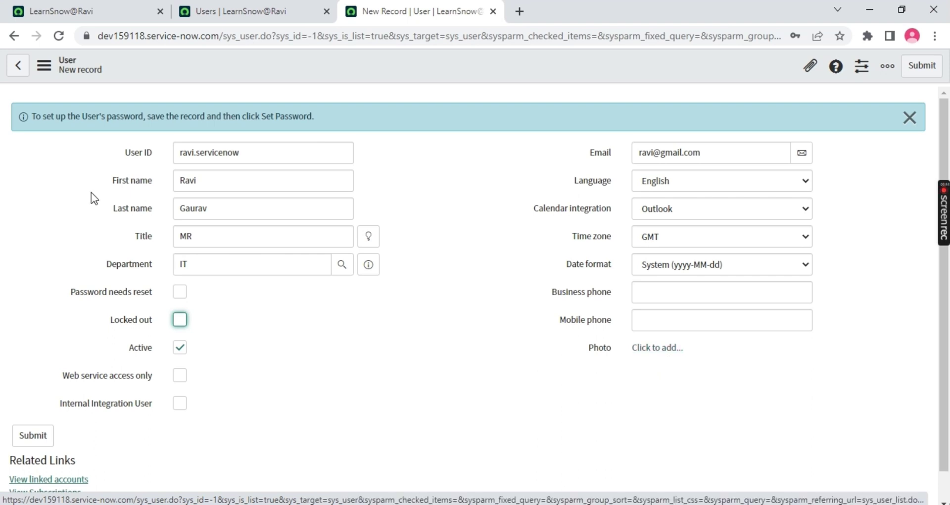
Save the new user record from the form header's context menu
left_click(467, 62)
right_click(470, 64)
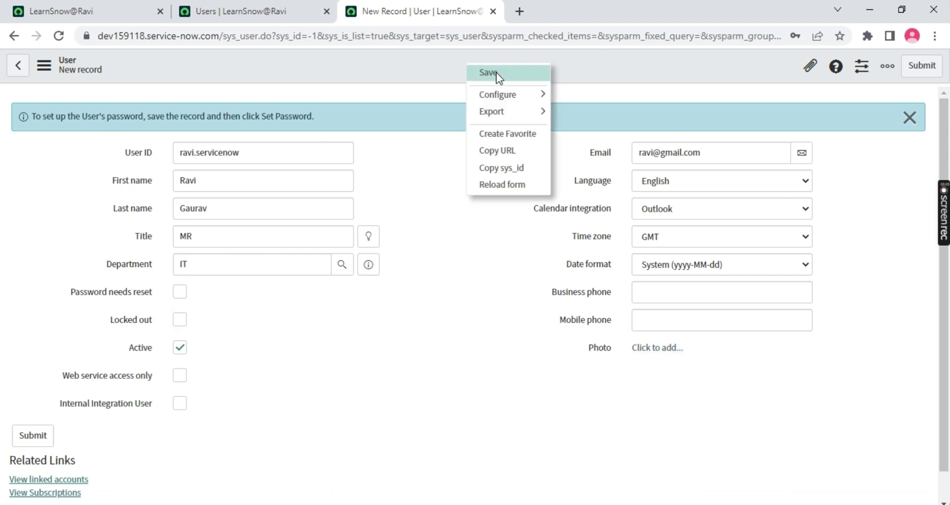
left_click(497, 73)
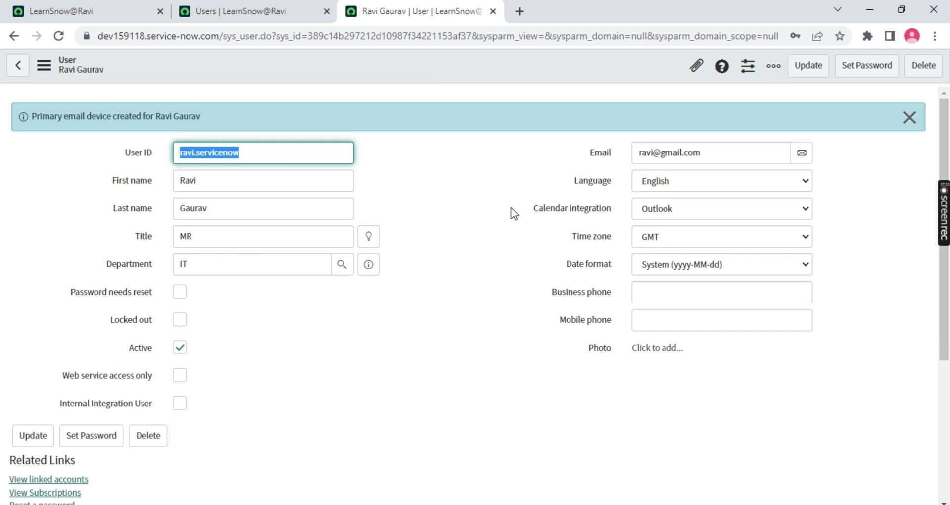
Select the email device confirmation message and open the Set Password dialog for the user
left_click_drag(201, 117, 67, 67)
scroll(310, 338, "down", 5)
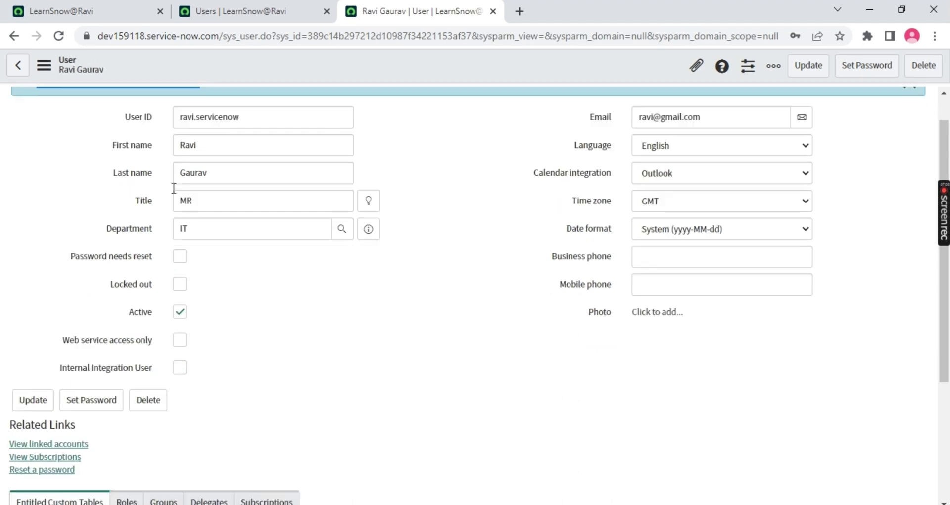
scroll(322, 329, "up", 5)
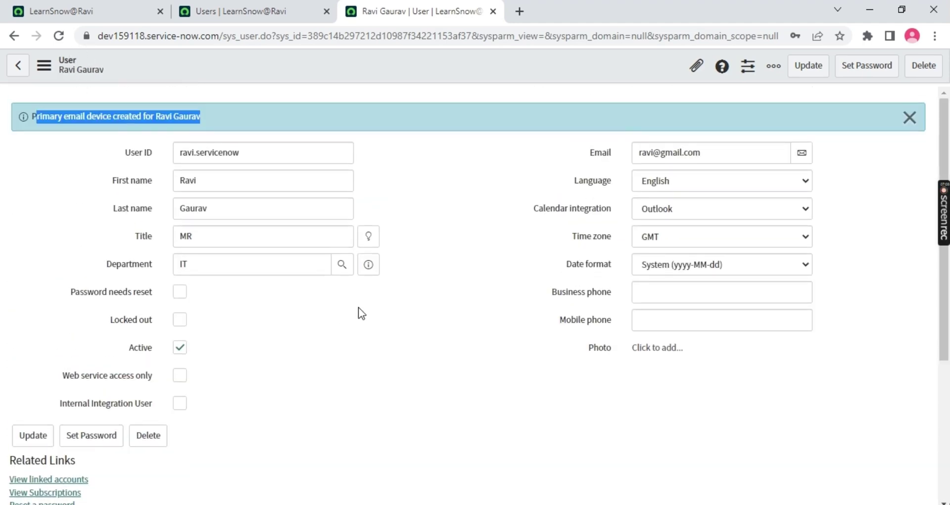
left_click(866, 71)
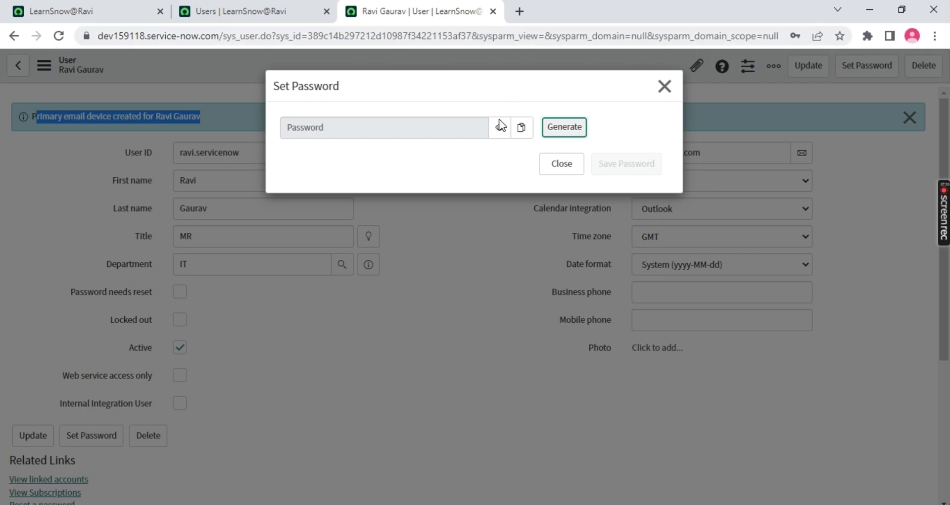
Generate a few random passwords, reveal and select the latest, then dismiss the dialog
left_click(562, 129)
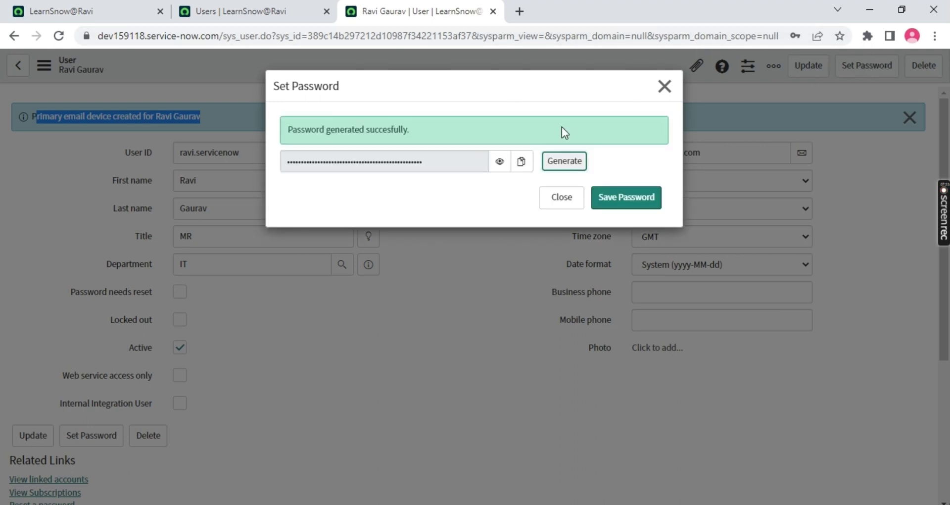
left_click(572, 165)
left_click(572, 166)
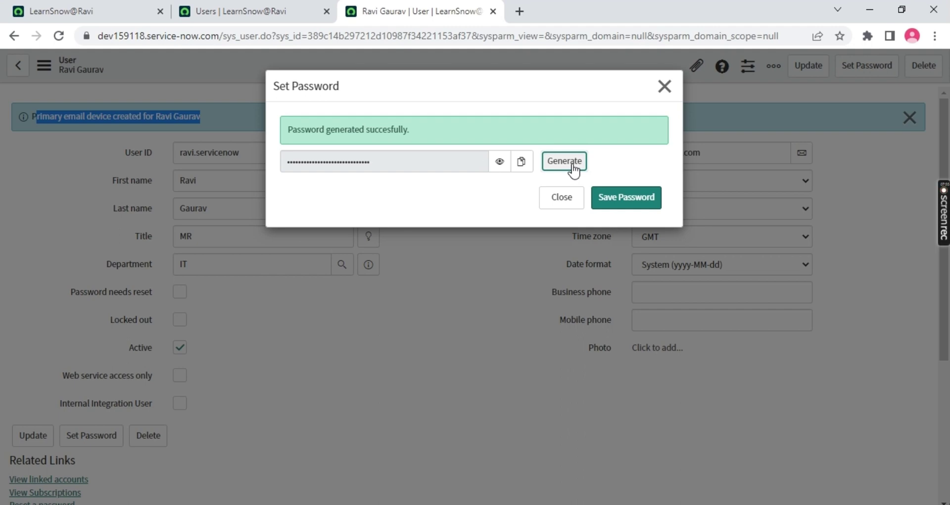
left_click(500, 164)
left_click_drag(452, 161, 262, 161)
key("Escape")
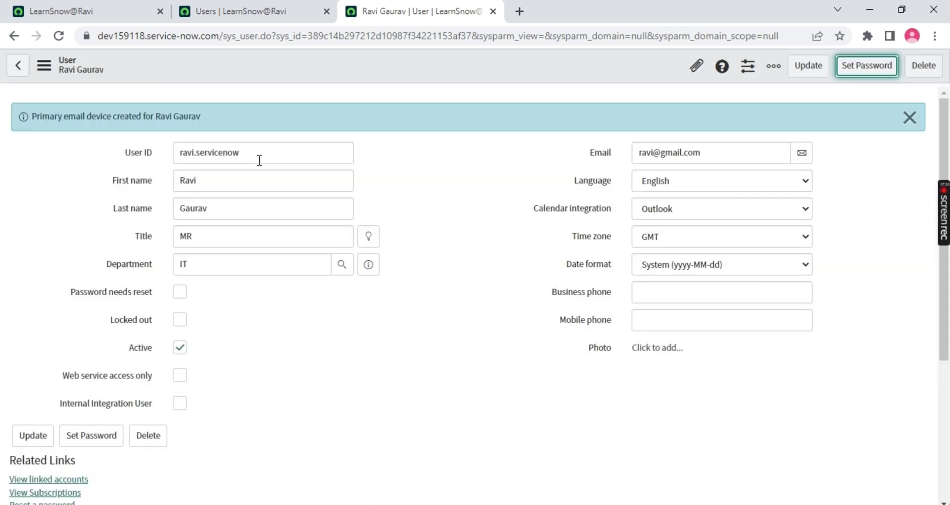
Generate a new password, paste a copy into a new browser tab, and save it to the user
left_click(865, 66)
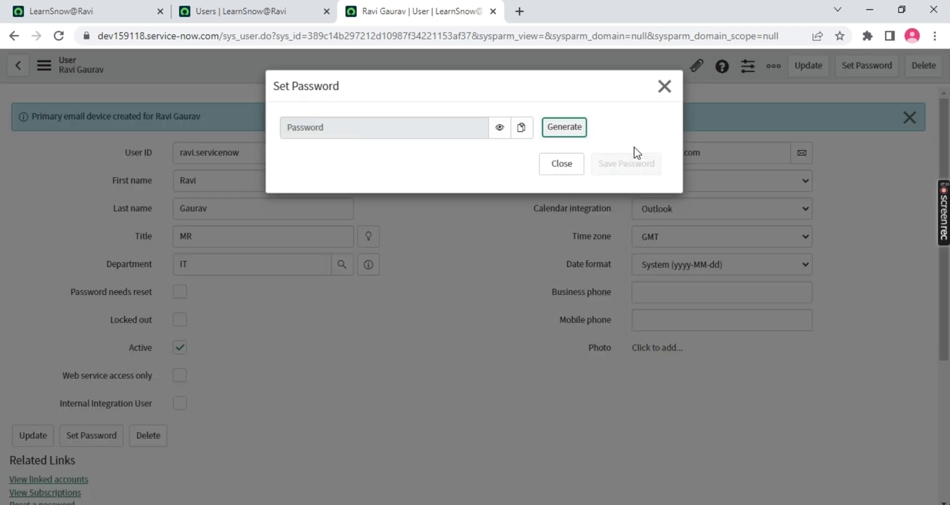
left_click(564, 130)
left_click(559, 167)
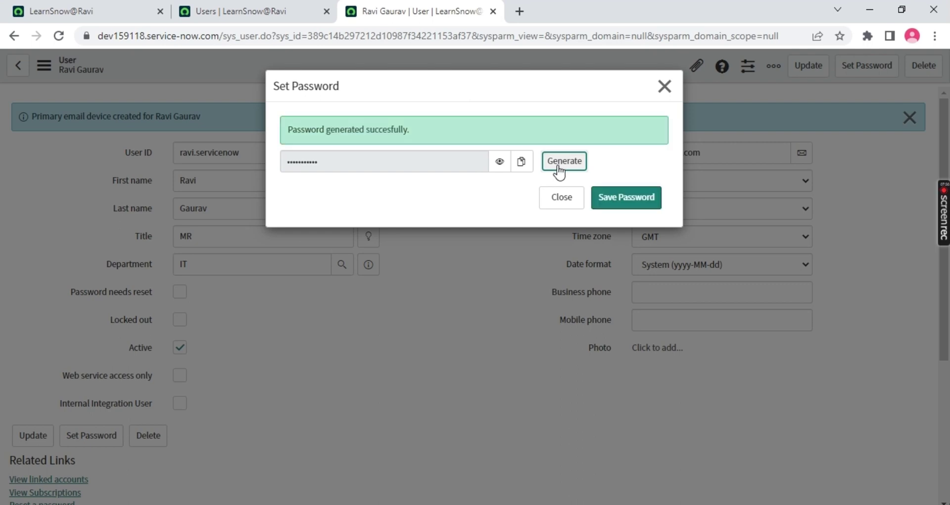
left_click(521, 168)
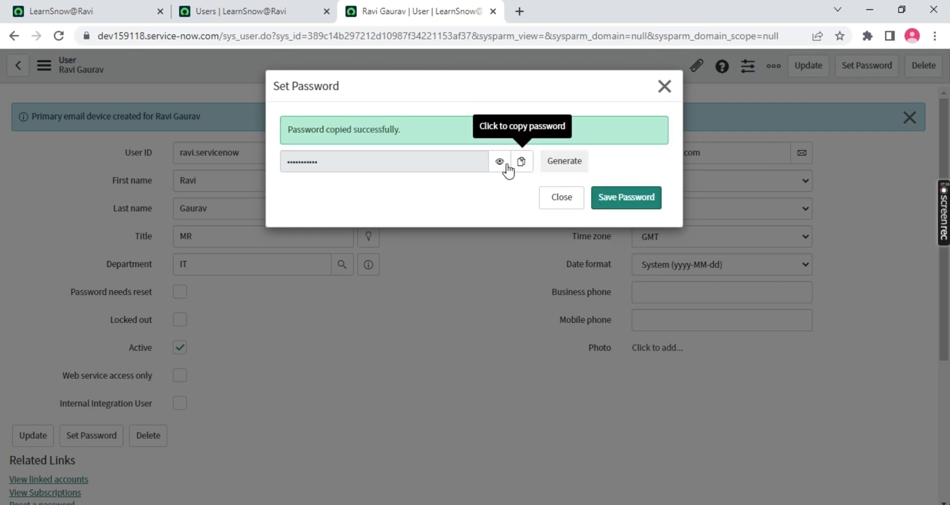
left_click(519, 11)
key("ctrl+v")
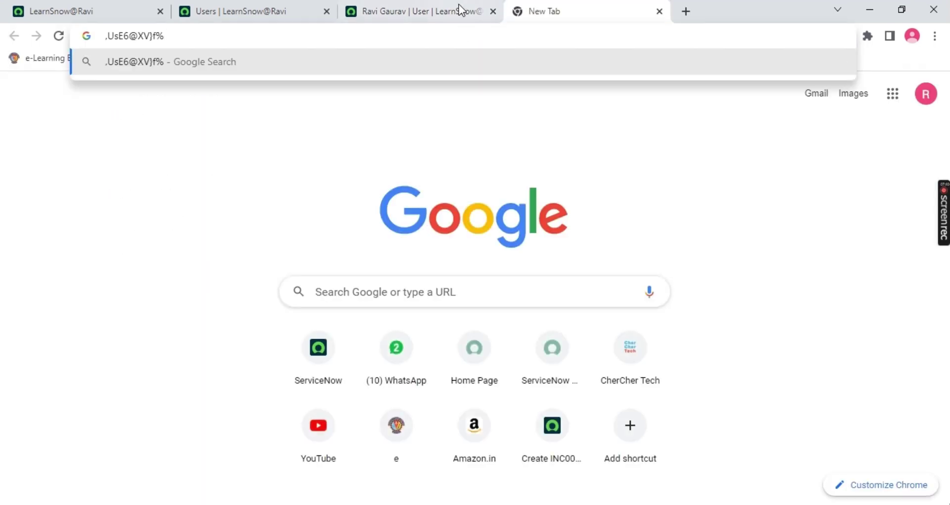
left_click(459, 9)
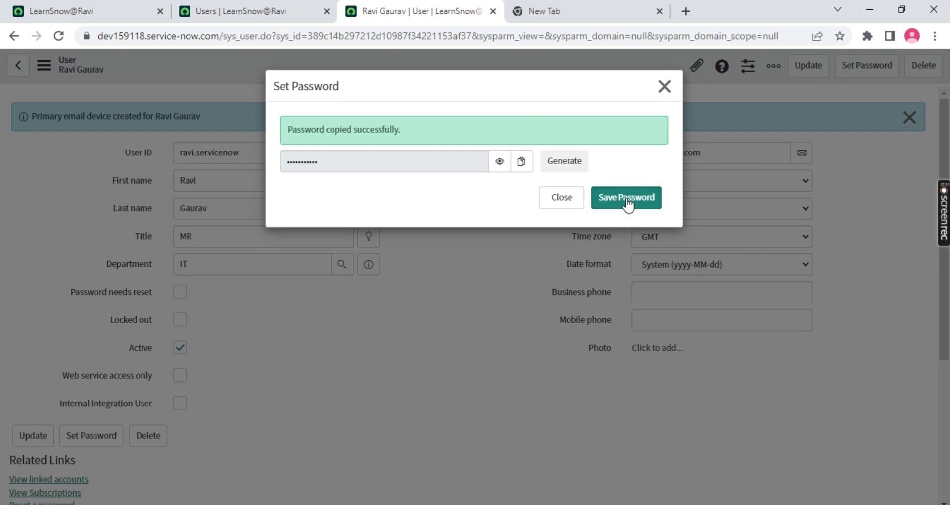
left_click(609, 210)
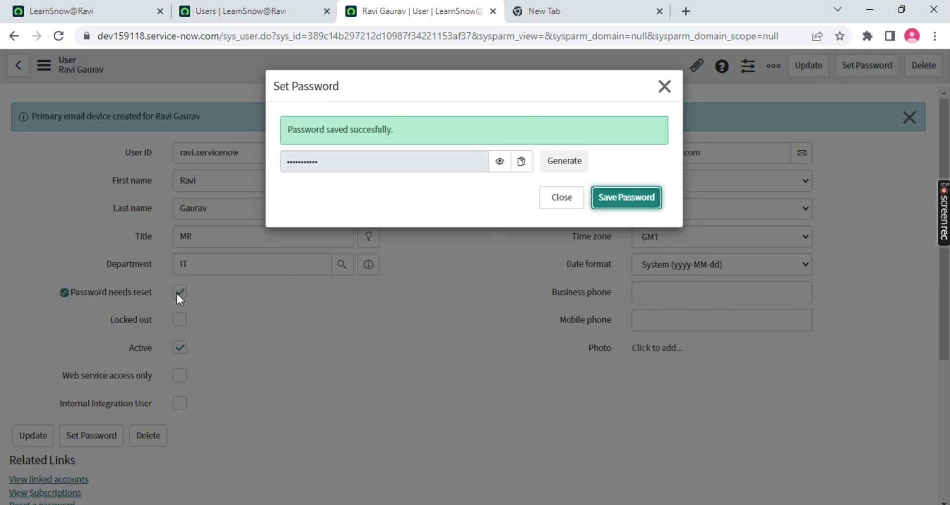
left_click(562, 197)
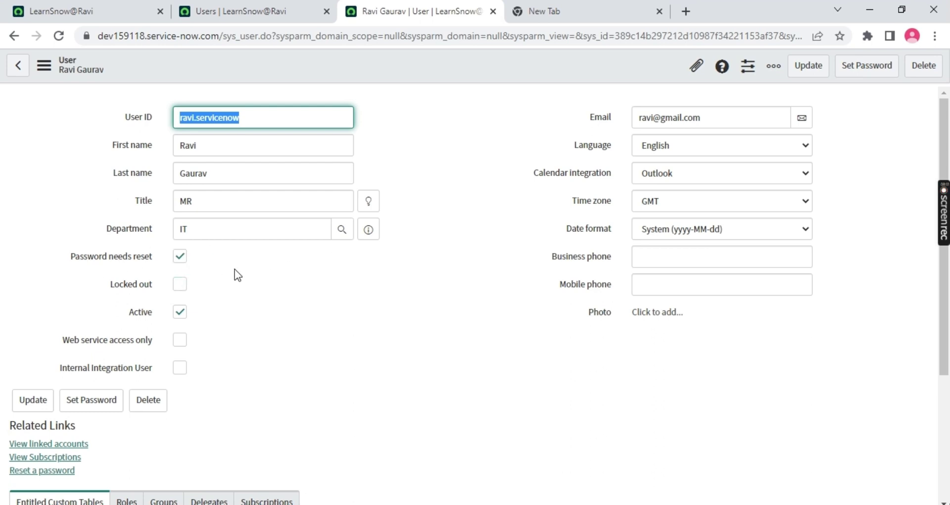
Save the user record again and bring the App Engine Studio home tab to the front
right_click(448, 65)
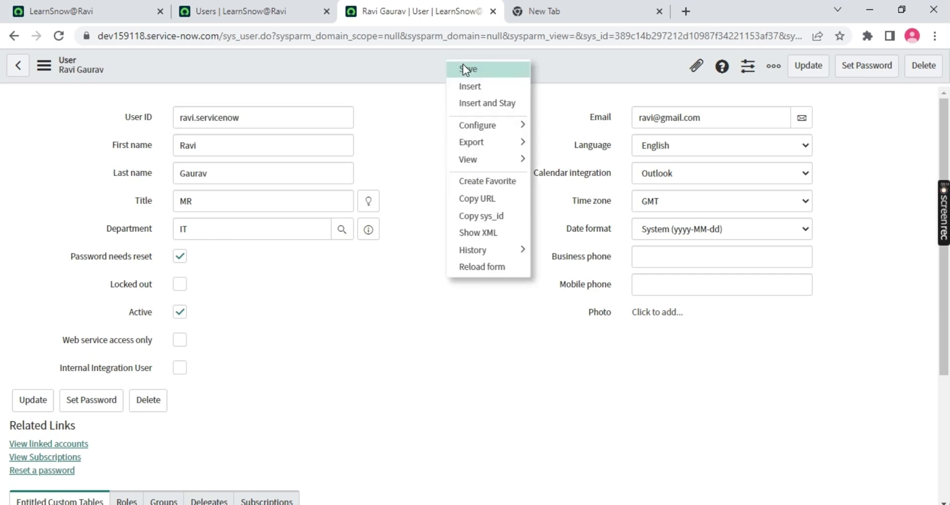
left_click(467, 69)
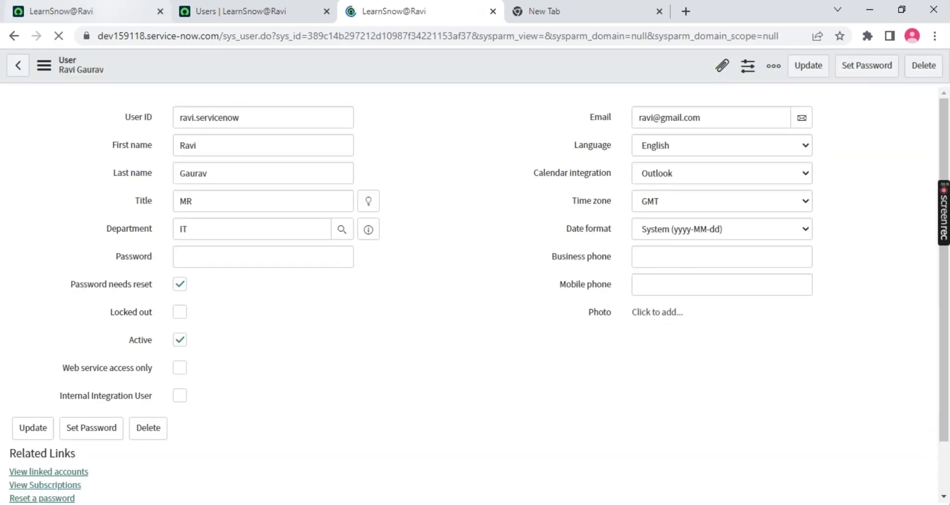
left_click(99, 11)
left_click(791, 68)
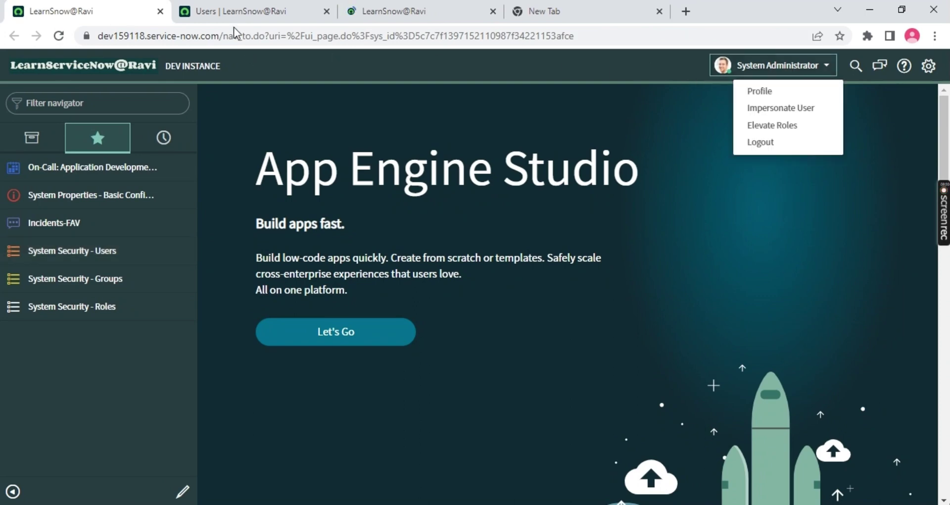
left_click(390, 72)
left_click(113, 37)
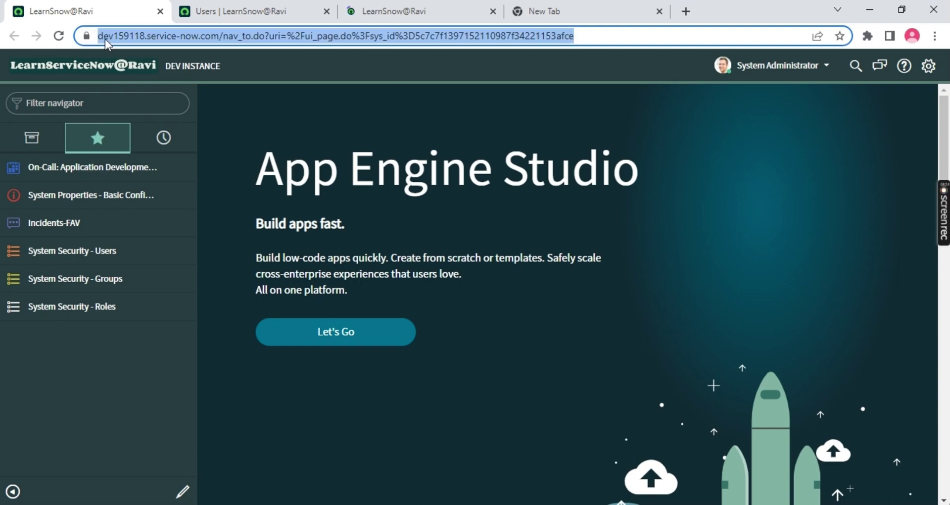
left_click(114, 35)
left_click_drag(99, 35, 257, 37)
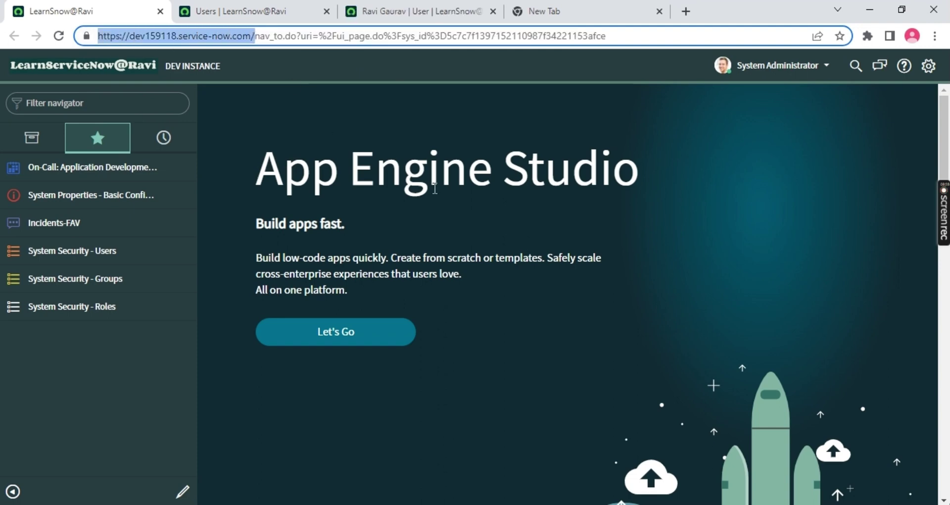
key("ctrl+c")
key("ctrl+shift+n")
key("ctrl+v")
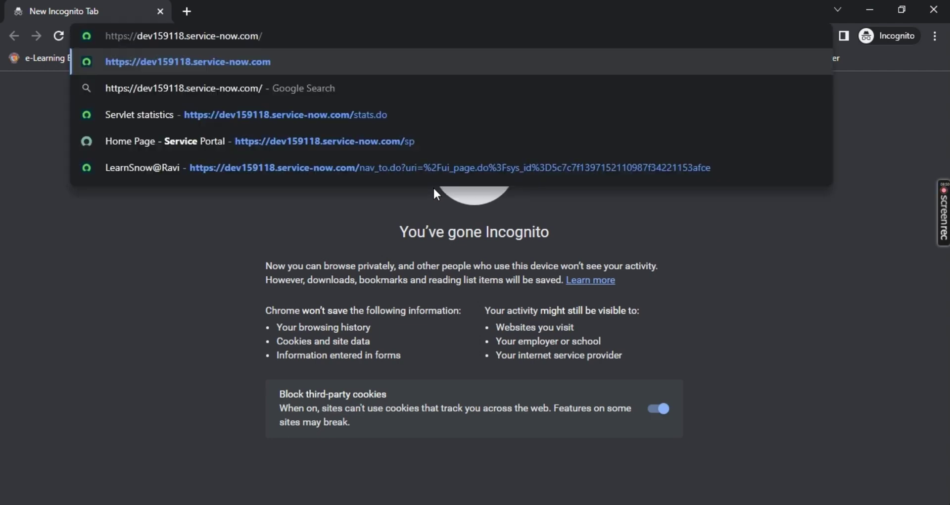
key("Return")
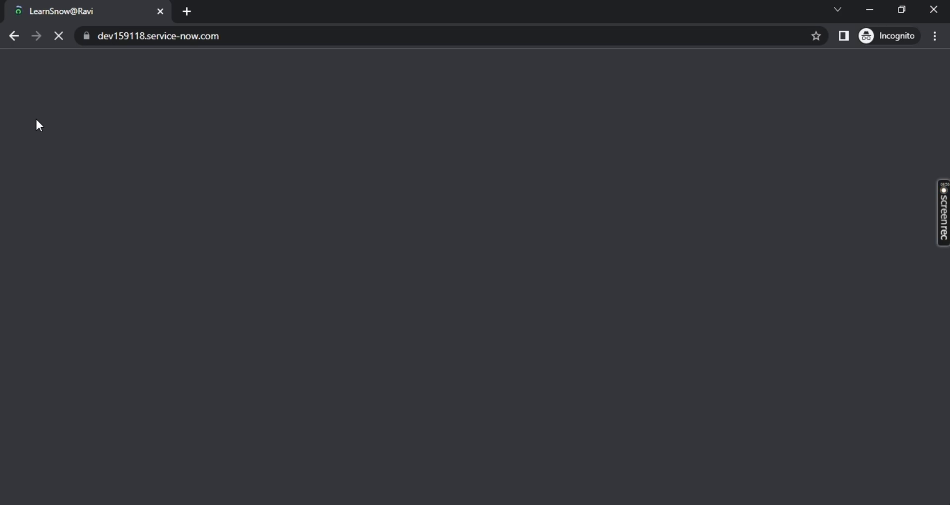
key("alt+Tab")
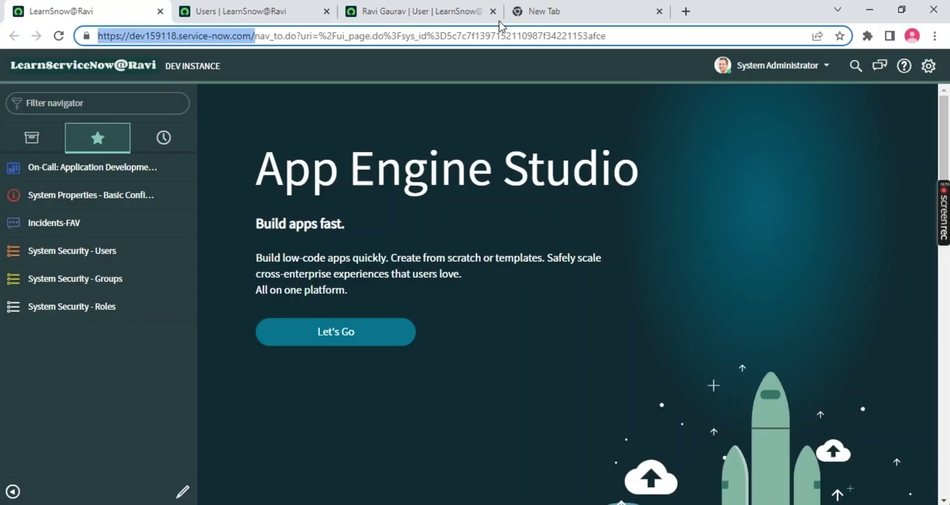
Show the new tab holding the copied generated password
key("ctrl+Tab")
key("ctrl+Tab")
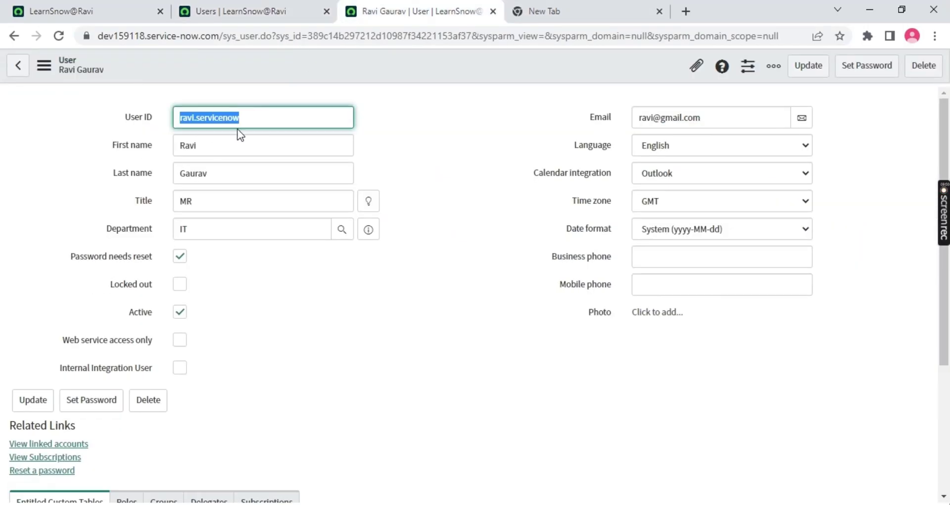
left_click(534, 11)
key("ctrl+v")
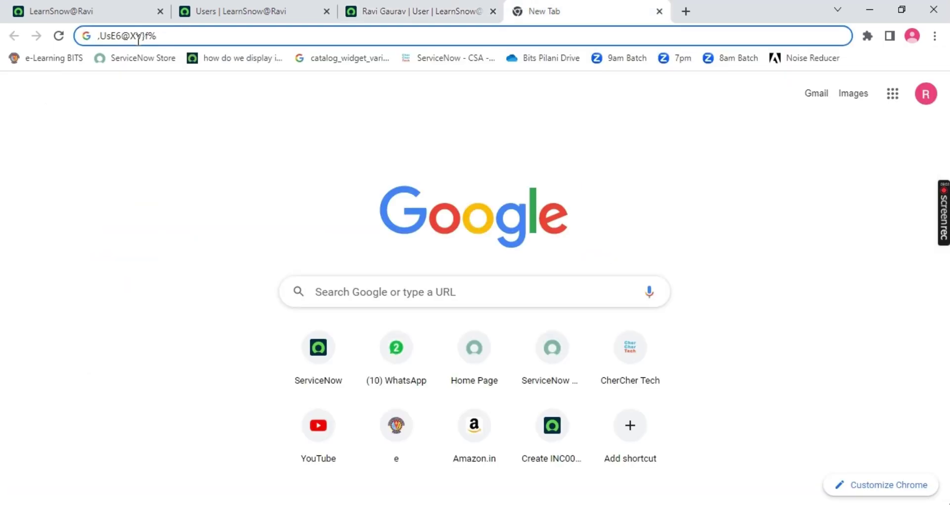
Reload the ServiceNow instance page in the incognito window, then return to the regular window
key("alt+Tab")
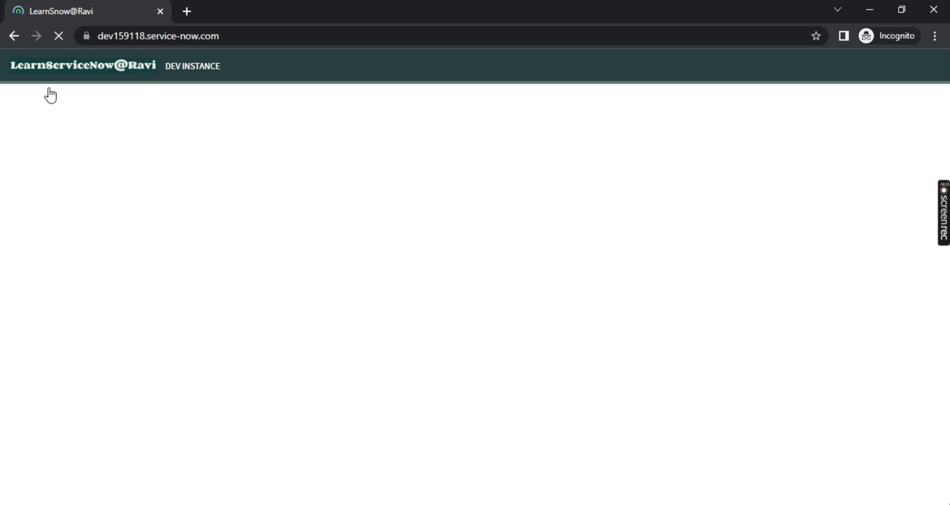
left_click(56, 37)
left_click(262, 36)
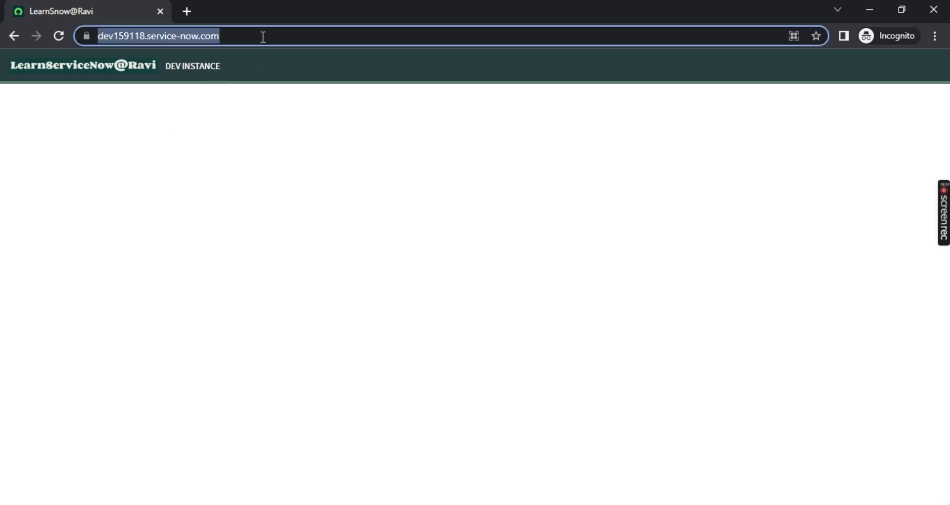
key("alt+Tab")
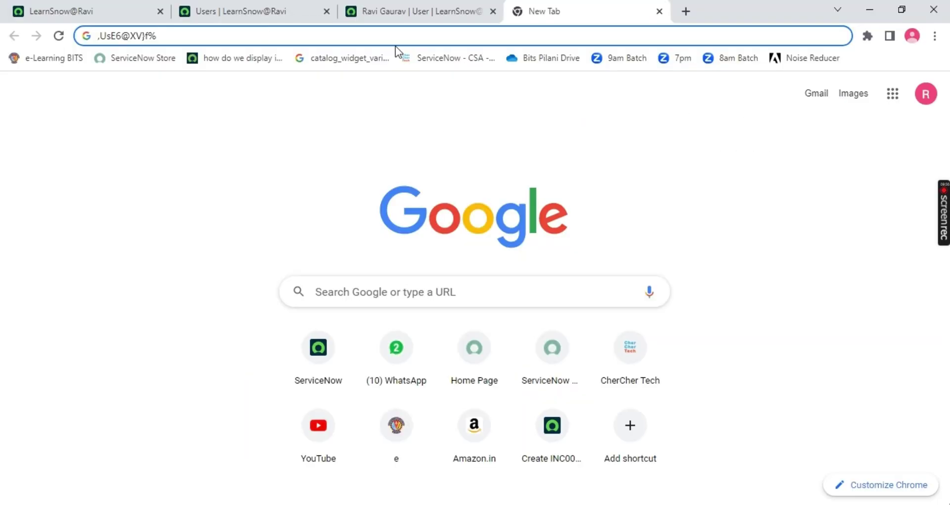
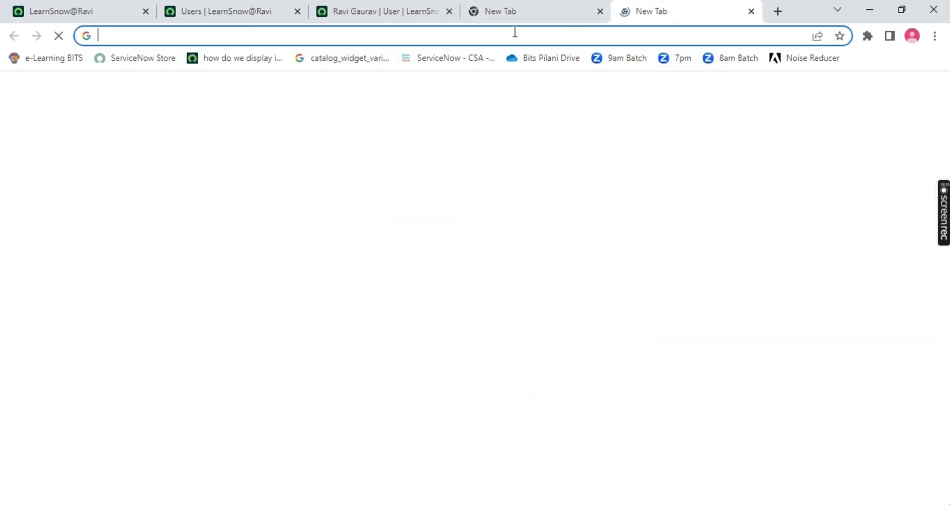
Load the instance login page in the Incognito window, then return to the administrator window
key("Return")
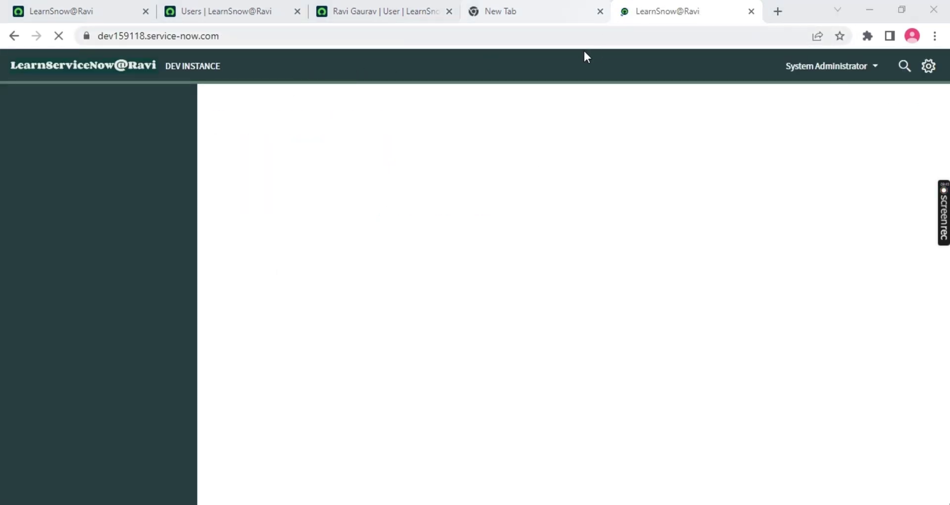
key("alt+Tab")
key("ctrl+l")
type("https://dev159118.service-now.com/")
key("Return")
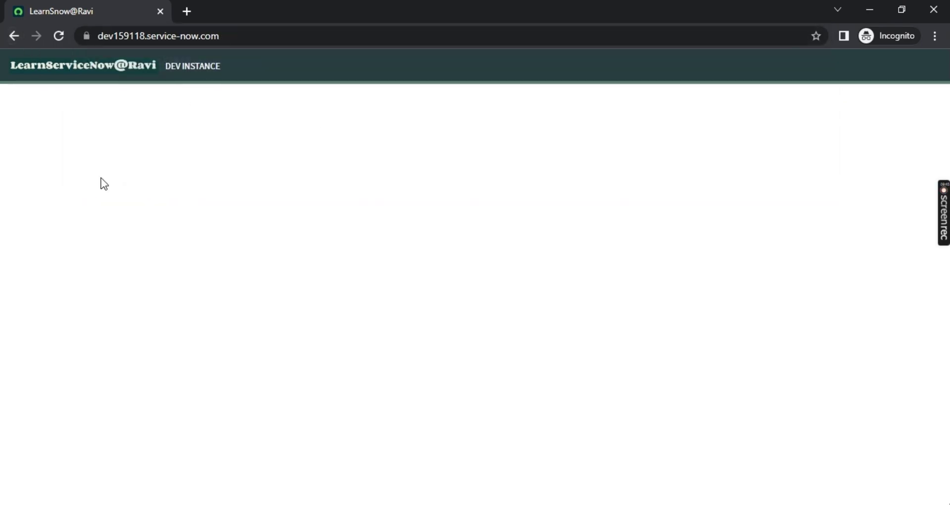
key("alt+Tab")
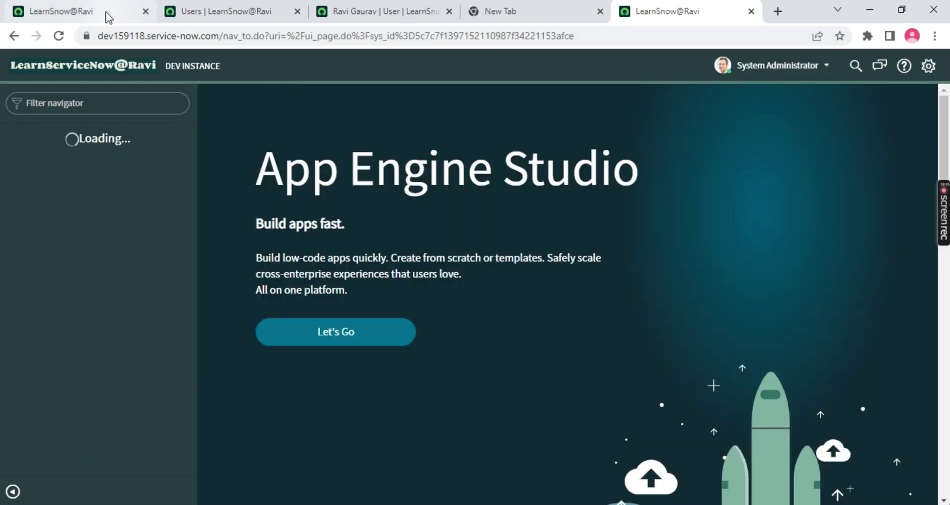
Log the System Administrator out of the developer instance
left_click_drag(255, 36, 87, 22)
key("ctrl+c")
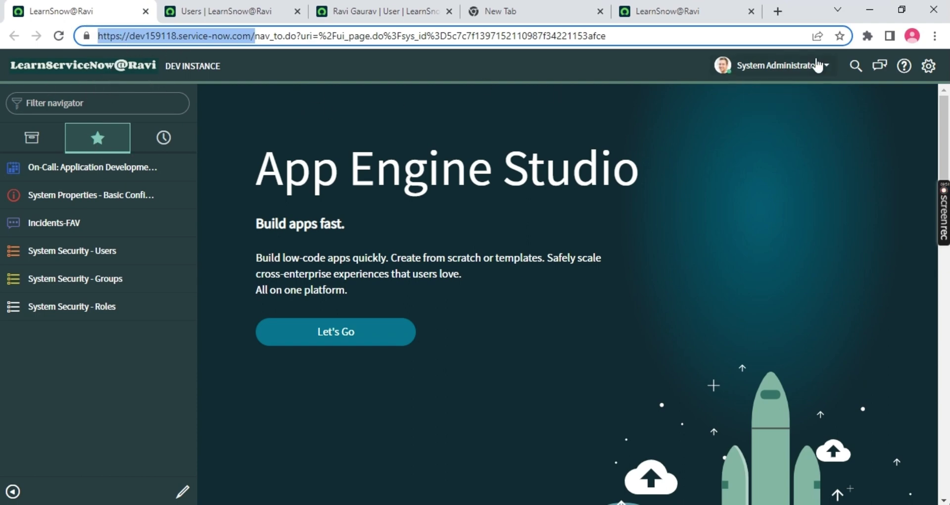
left_click(777, 65)
left_click(770, 156)
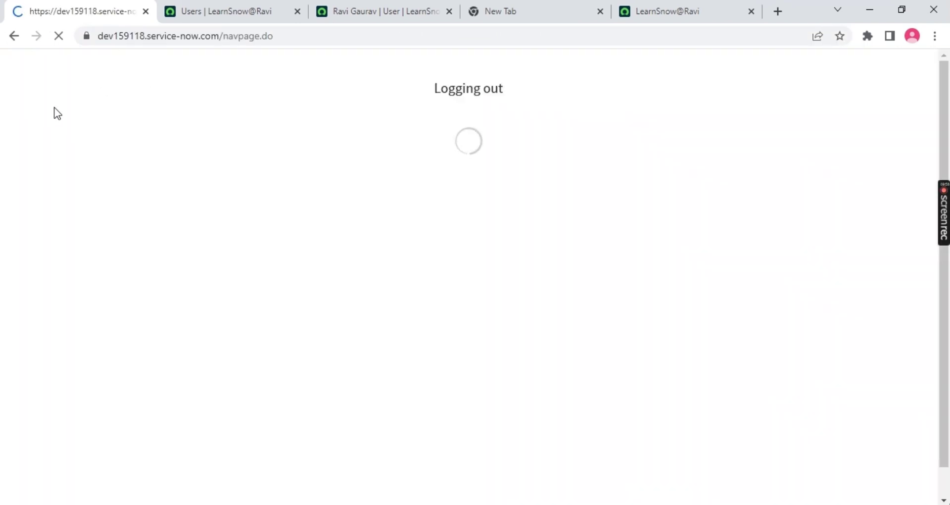
Fill the login User name with the User ID copied from the new user's record
left_click(58, 126)
key("ctrl+v")
left_click(381, 11)
double_click(227, 117)
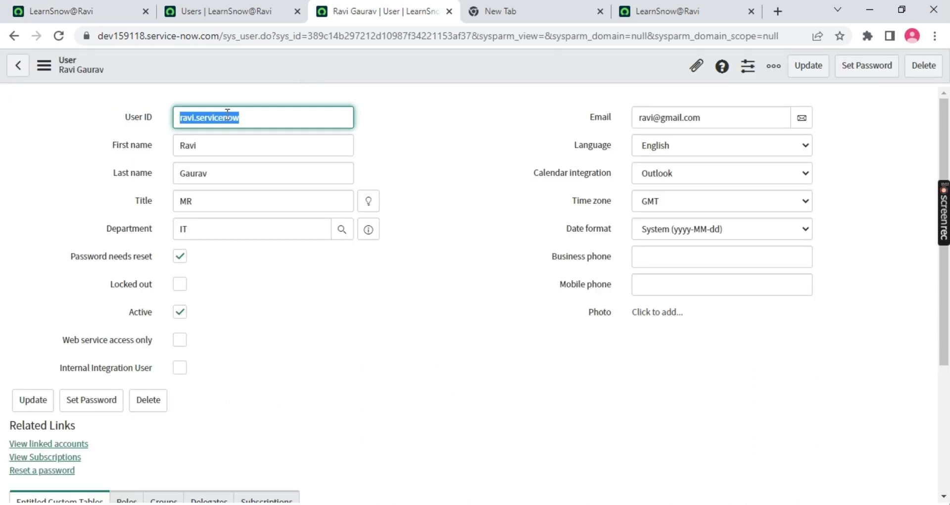
key("ctrl+c")
left_click(55, 11)
key("ctrl+a")
key("ctrl+v")
Paste the temporary password into Password, verify it, and log in
left_click(683, 11)
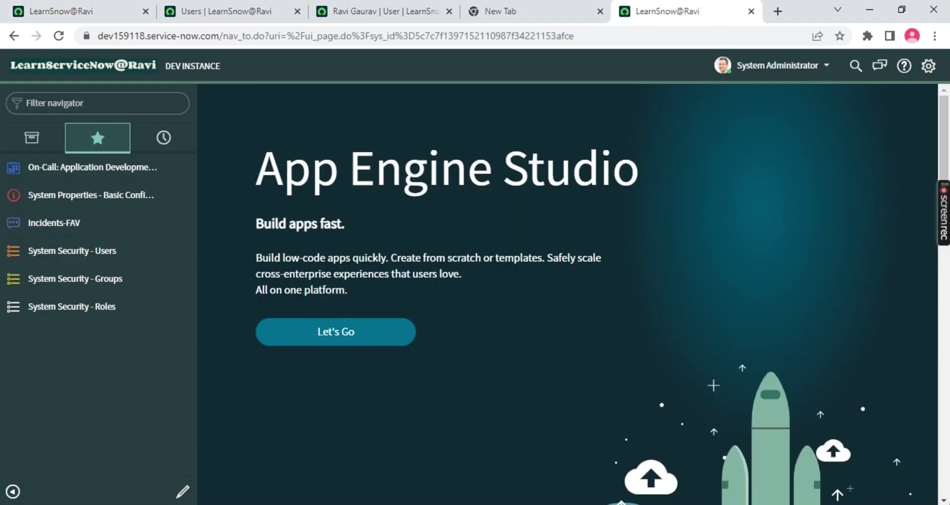
left_click(488, 12)
key("ctrl+a")
key("ctrl+c")
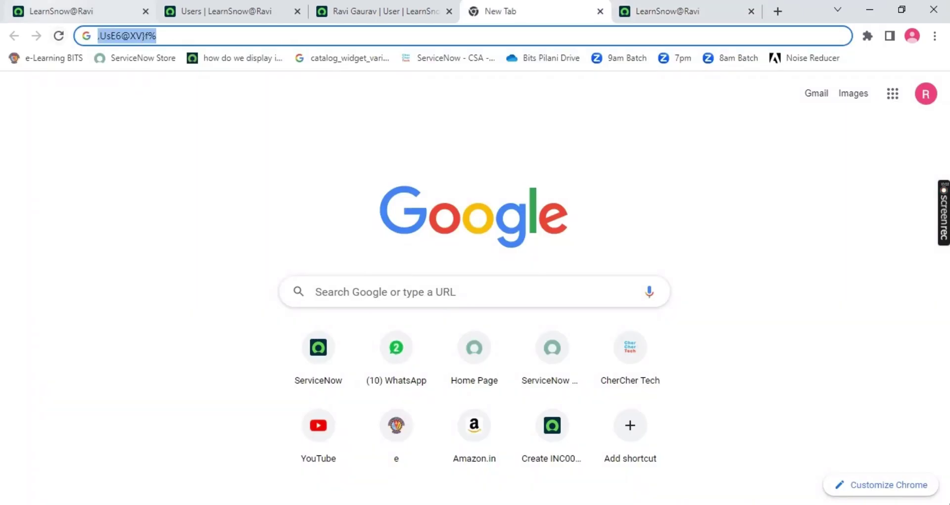
left_click(55, 11)
left_click(42, 190)
key("ctrl+v")
left_click(168, 187)
left_click(155, 224)
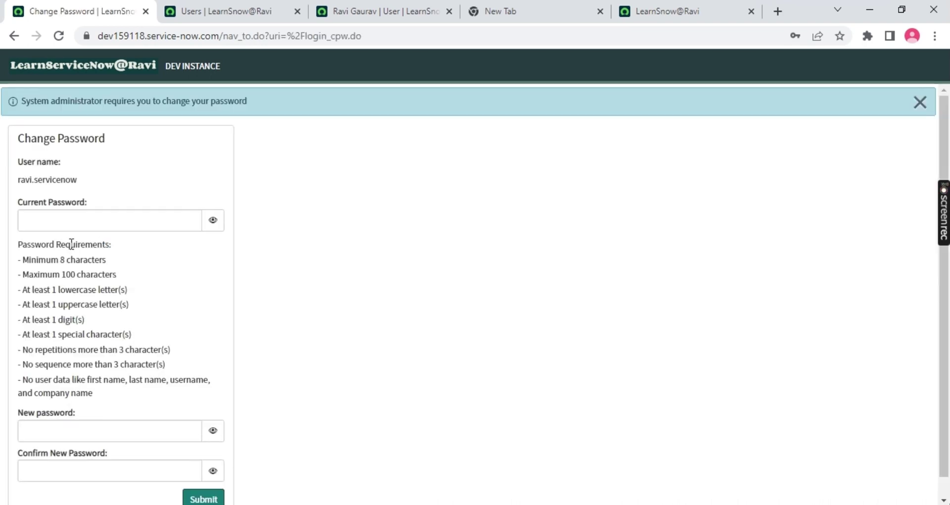
Enter the temporary password as current, type and confirm a new password, and submit
left_click(44, 223)
key("ctrl+v")
left_click(213, 219)
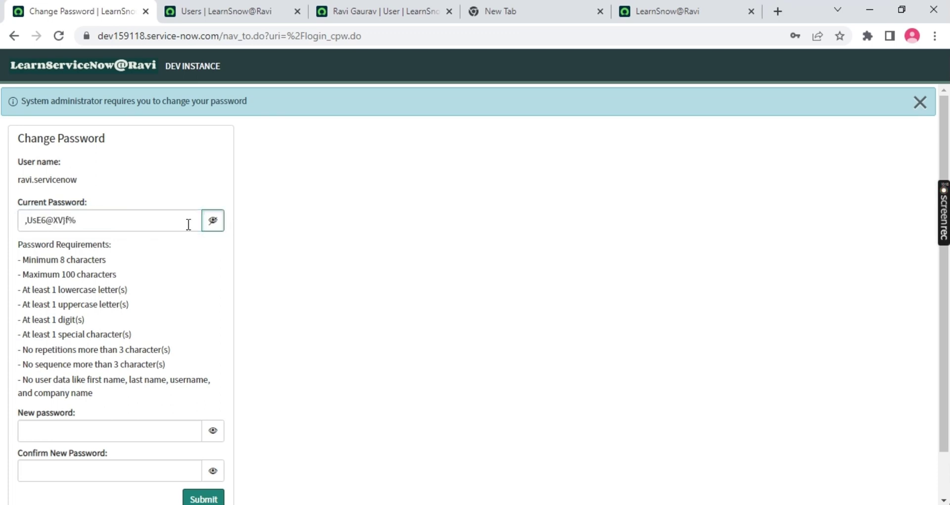
scroll(134, 262, "down", 1)
left_click(72, 380)
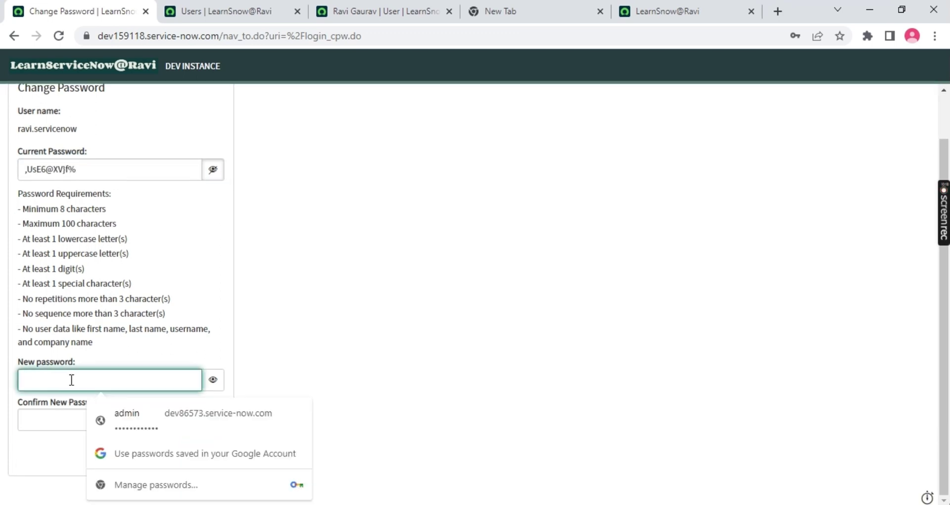
type("•••••")
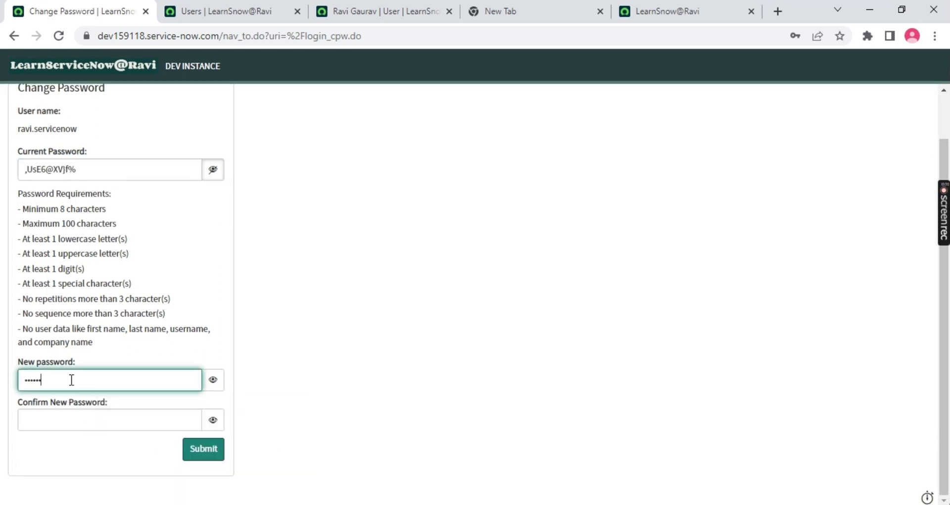
key("Tab")
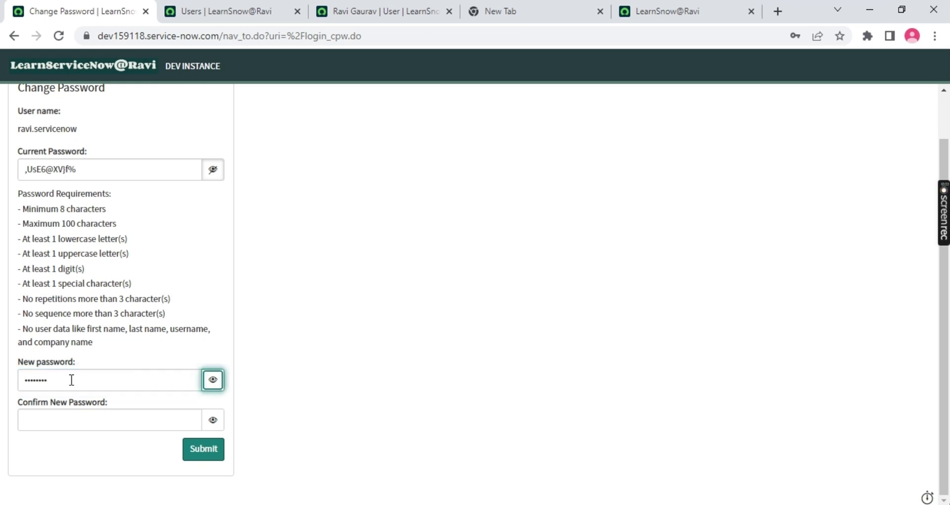
key("Tab")
type("•••••")
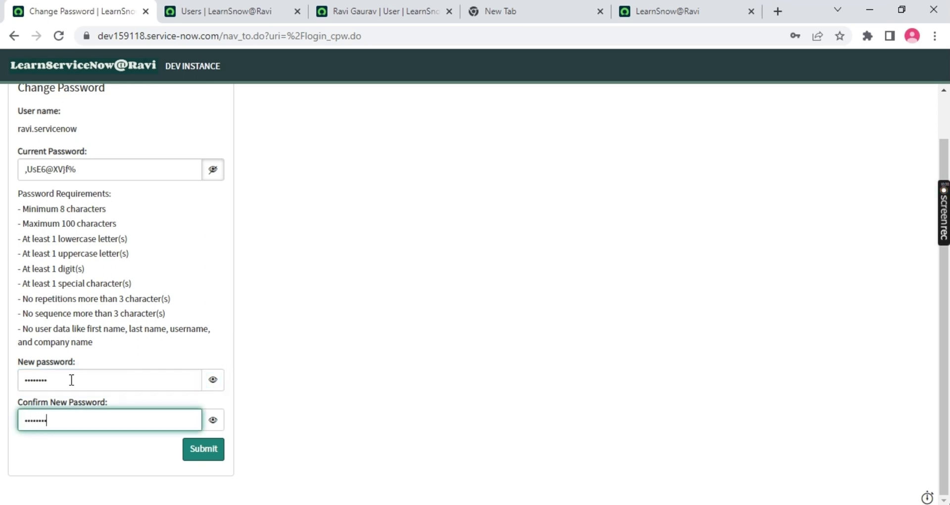
left_click(206, 452)
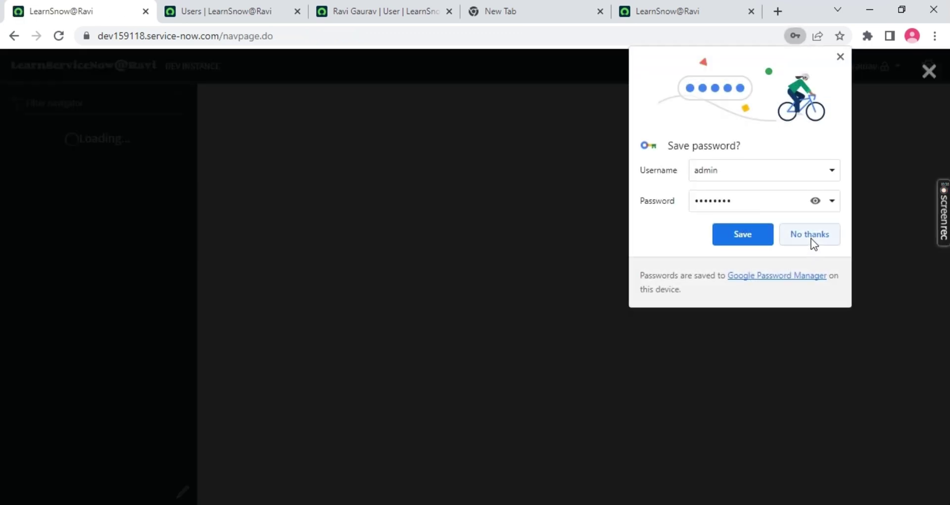
Decline saving the password in the browser and close the upgrade welcome message
left_click(811, 238)
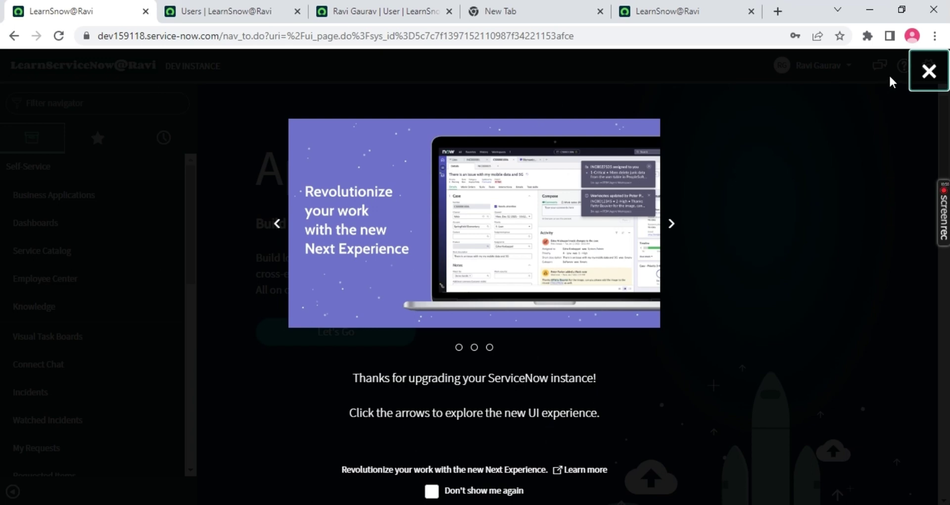
left_click(929, 71)
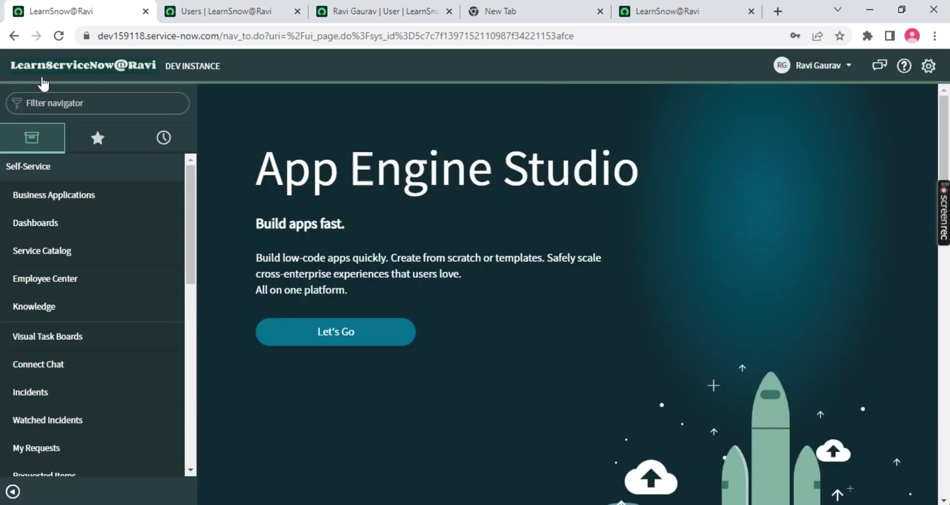
left_click(835, 71)
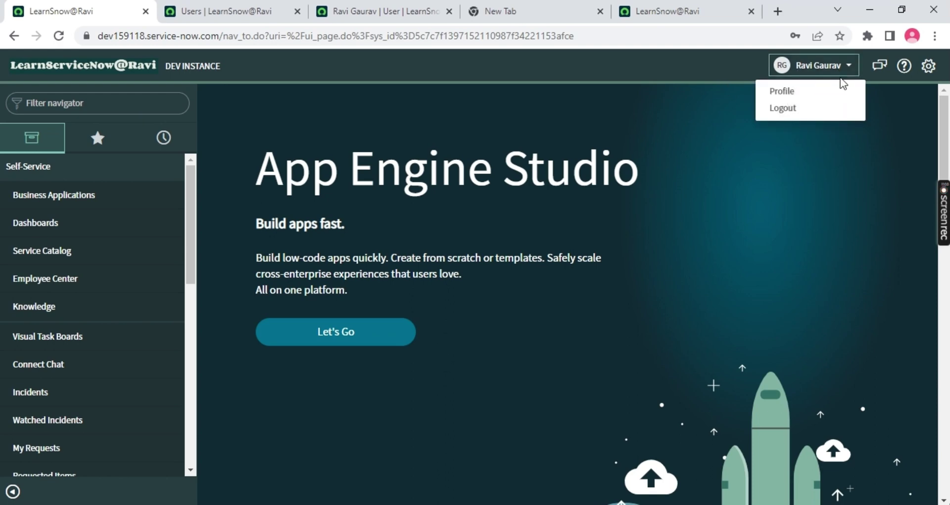
scroll(62, 247, "down", 6)
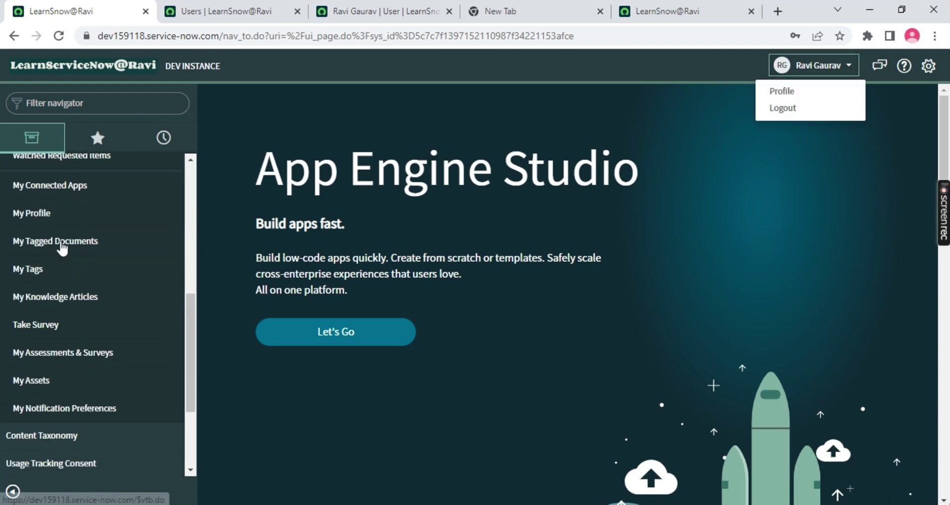
scroll(64, 245, "up", 9)
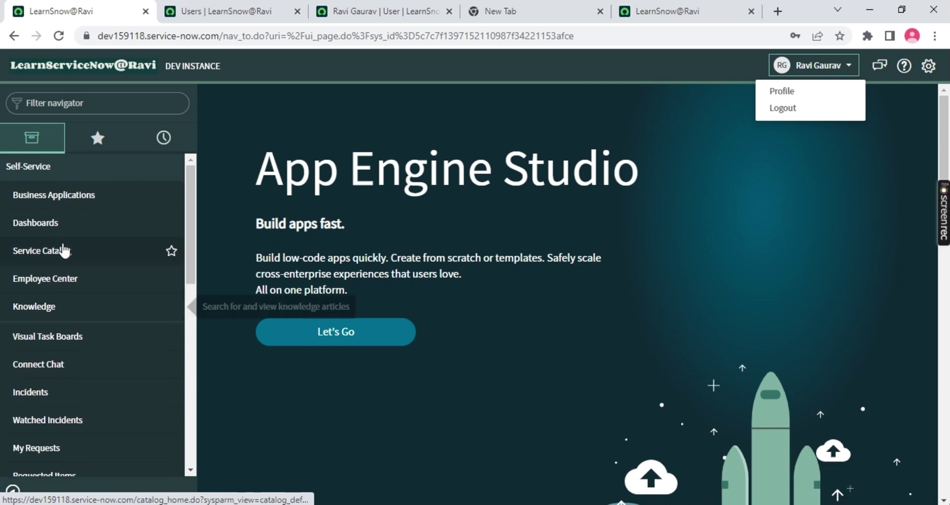
Filter the navigator for 'Incident' and open Self-Service Incidents, which shows no records
left_click(78, 106)
type("In")
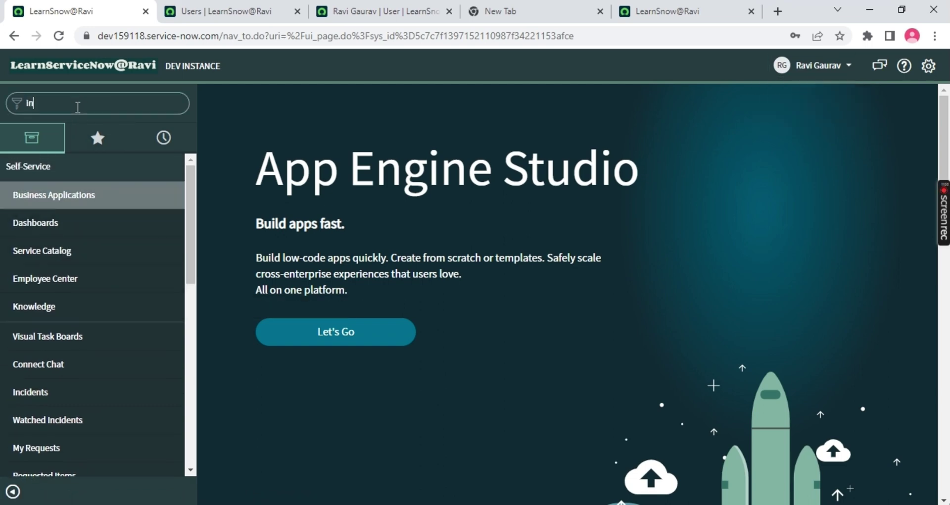
type("cident")
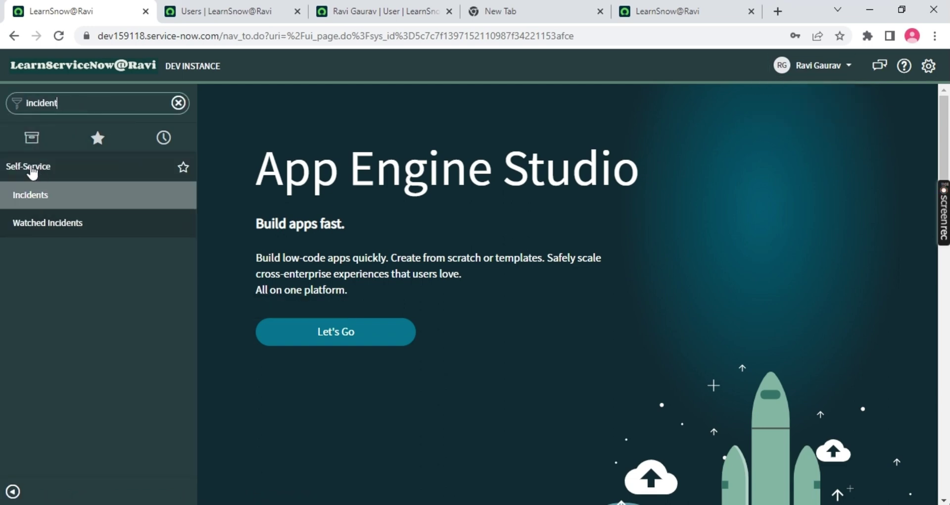
left_click(31, 225)
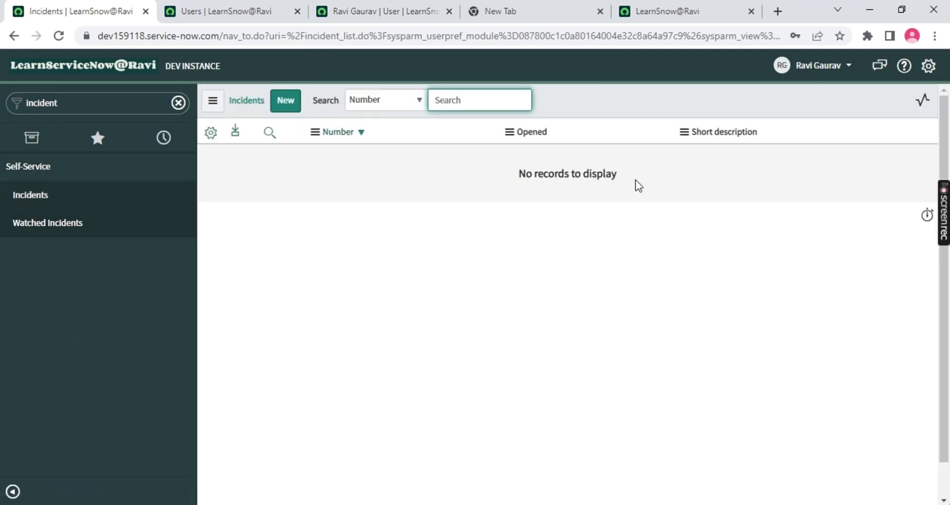
Log the new user out from the header user menu
left_click_drag(636, 184, 251, 225)
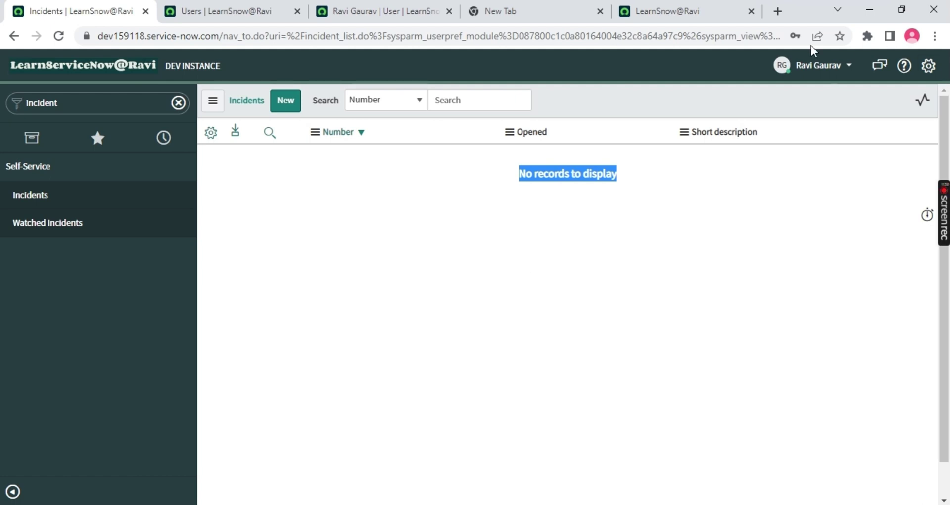
left_click(824, 70)
left_click(782, 109)
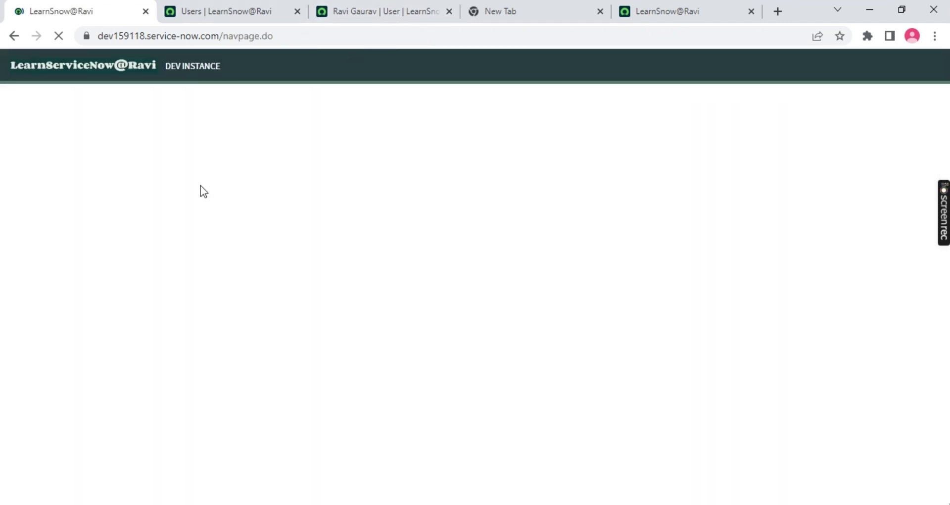
Open the ServiceNow developer site in the blank browser tab
triple_click(193, 66)
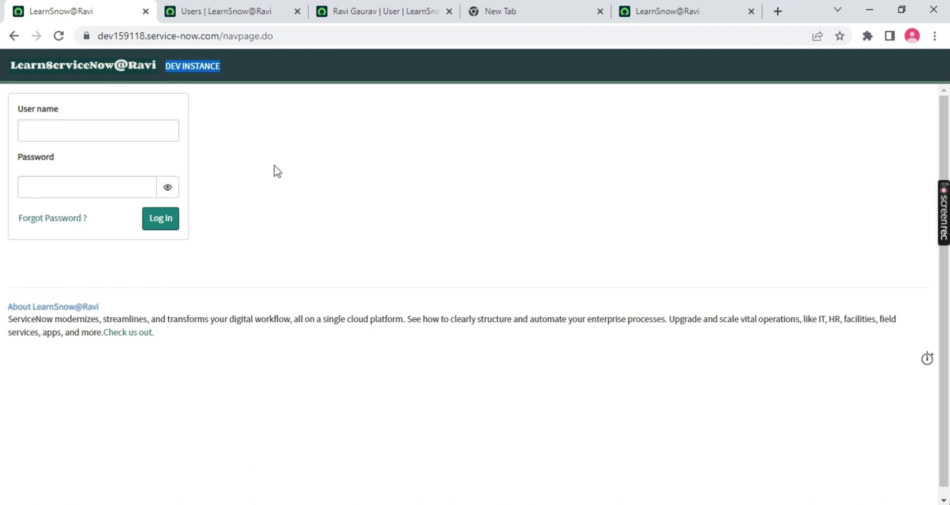
left_click(524, 10)
type("de")
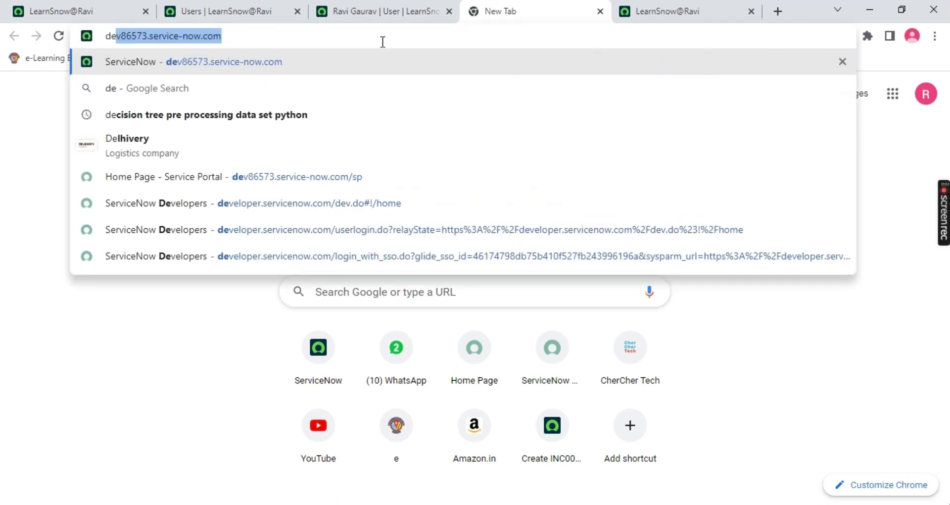
type("vel")
key("Return")
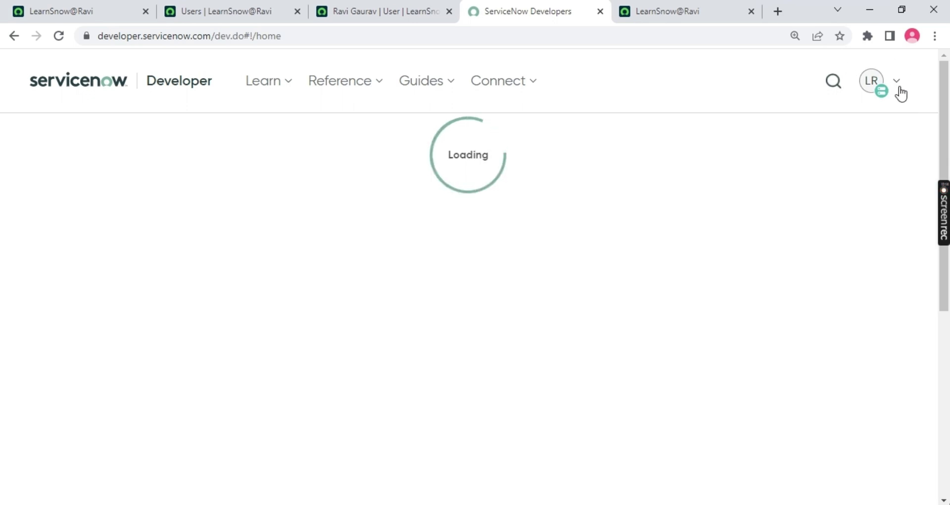
Check the instance credentials under Manage instance password, then launch the instance via Start Building
left_click(899, 85)
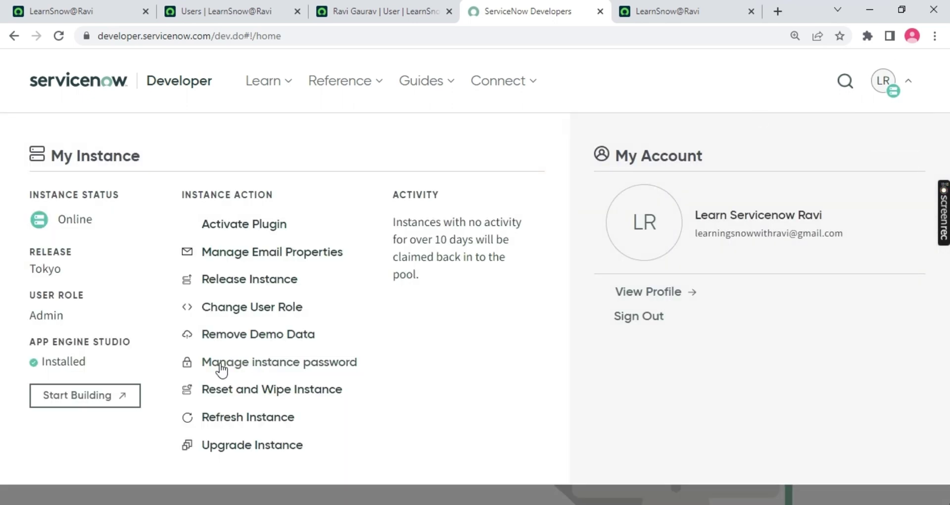
left_click(291, 364)
scroll(810, 220, "up", 4)
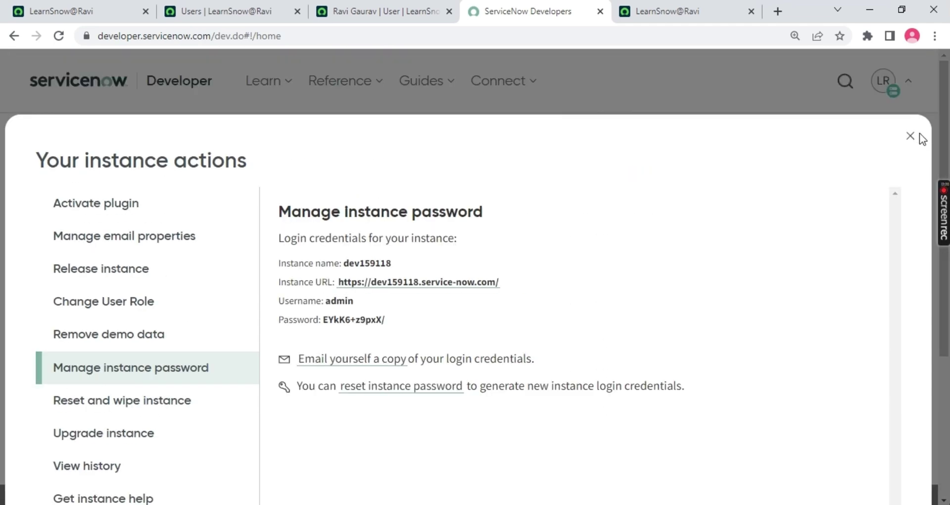
left_click(909, 134)
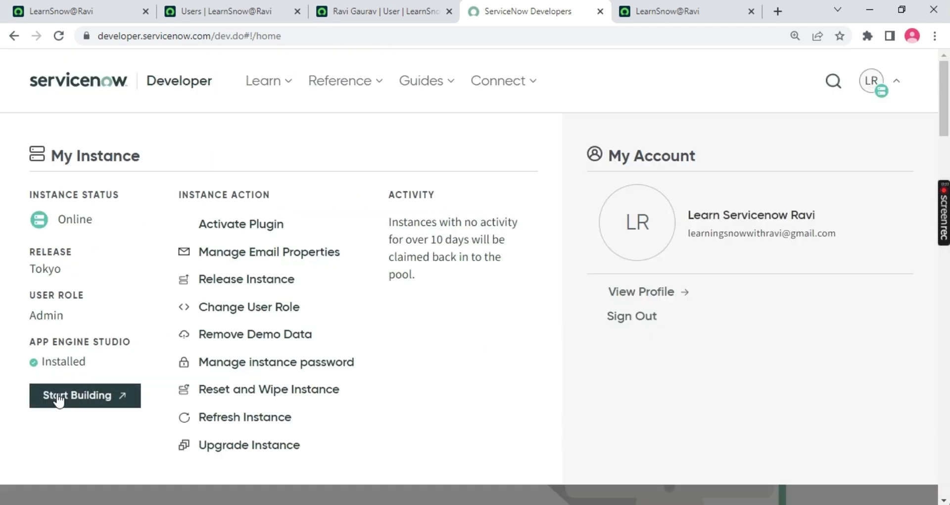
left_click(60, 396)
left_click_drag(586, 13, 60, 13)
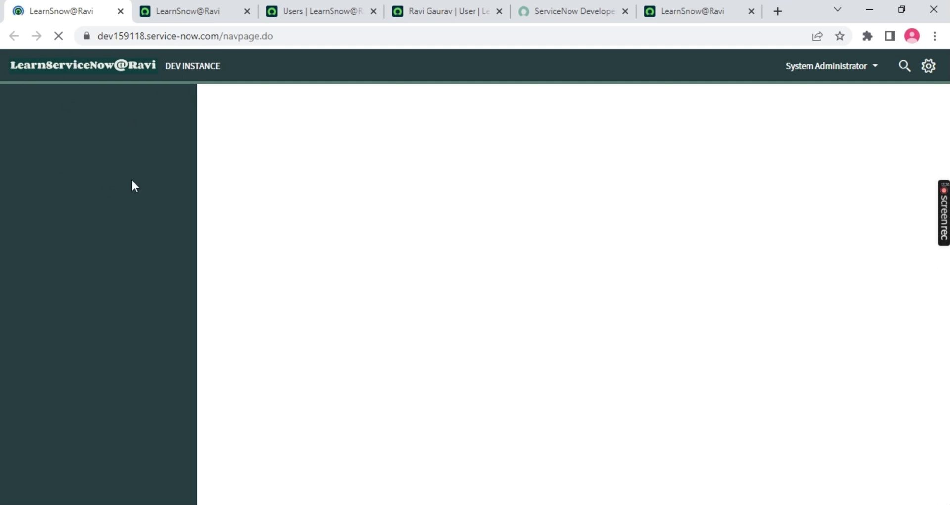
Detach the login tab into a minimised window and scroll the user record to its related lists
left_click(186, 10)
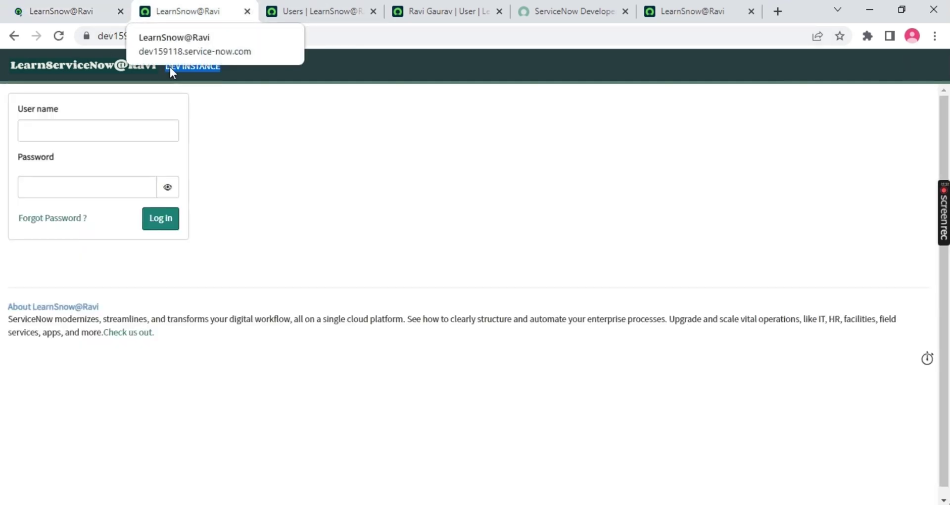
left_click_drag(191, 11, 47, 257)
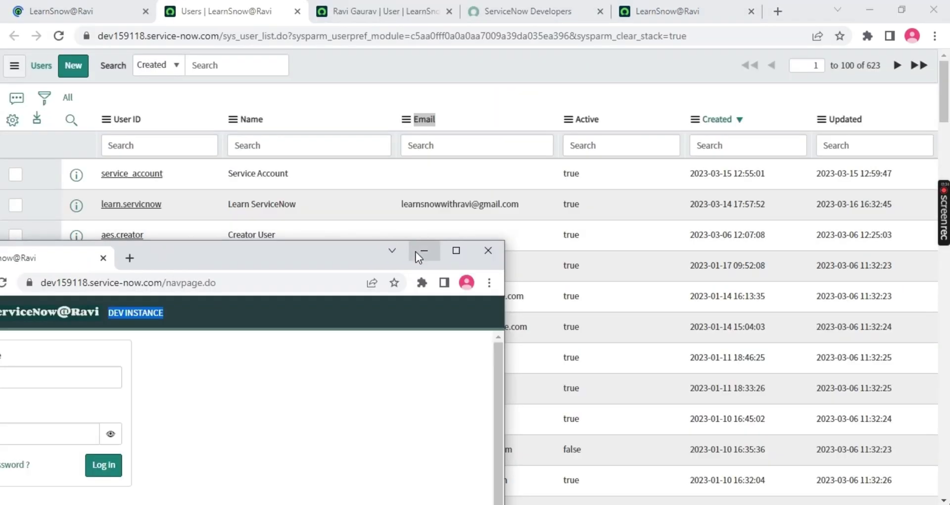
left_click(418, 250)
left_click(338, 13)
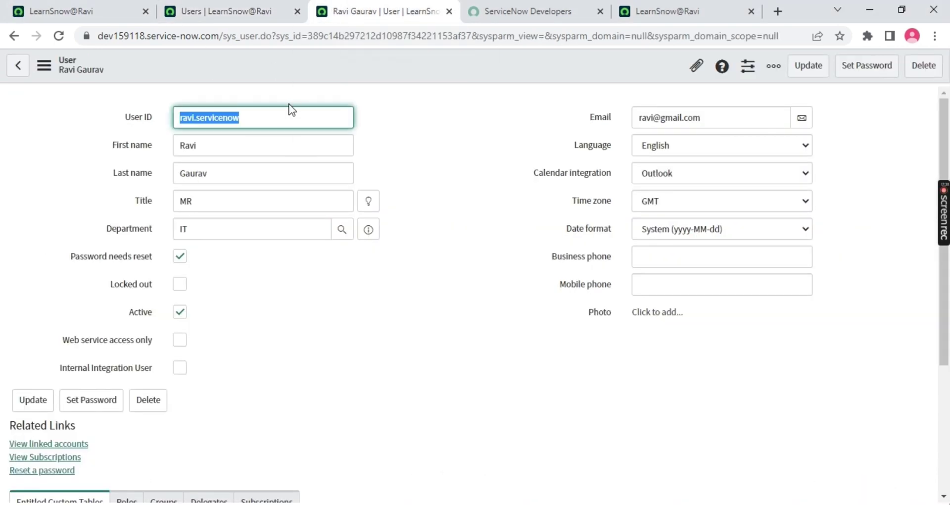
scroll(164, 346, "down", 3)
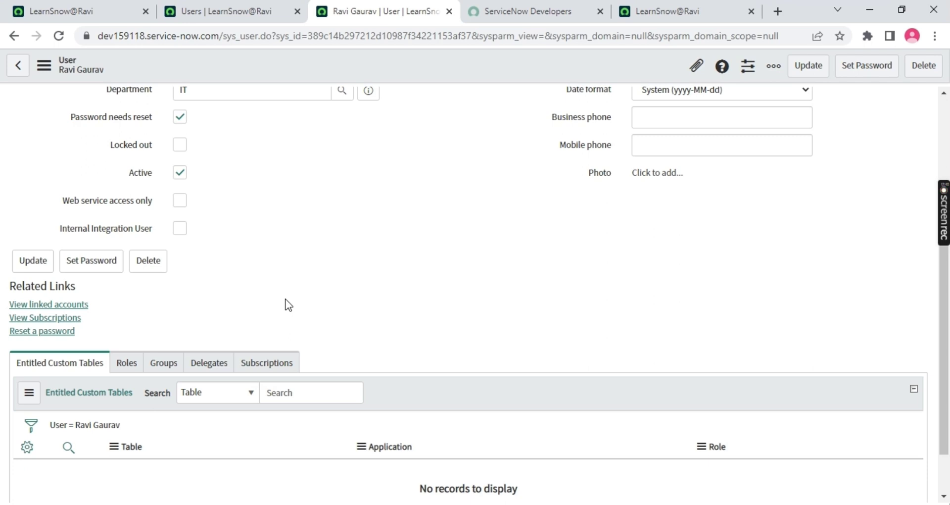
Add incident_manager to the user's Roles List, found by searching 'incident', and save
left_click(127, 366)
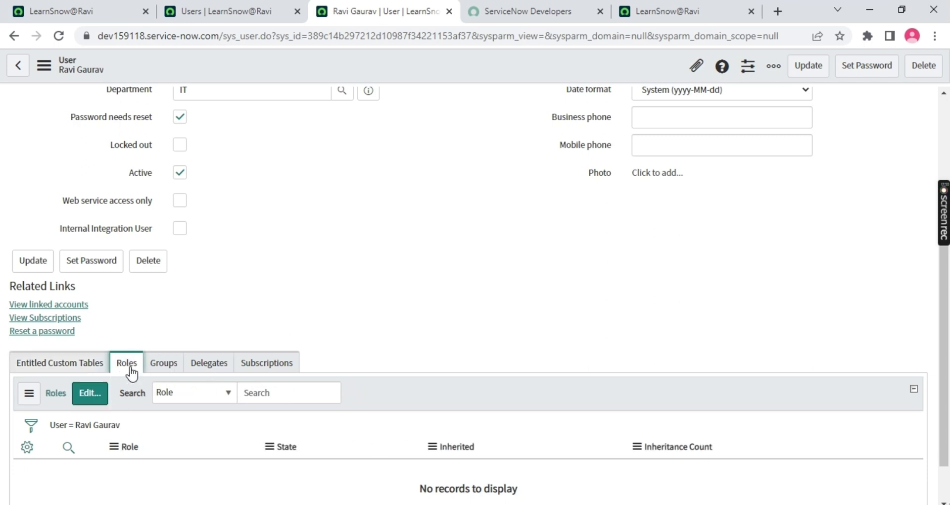
left_click(95, 395)
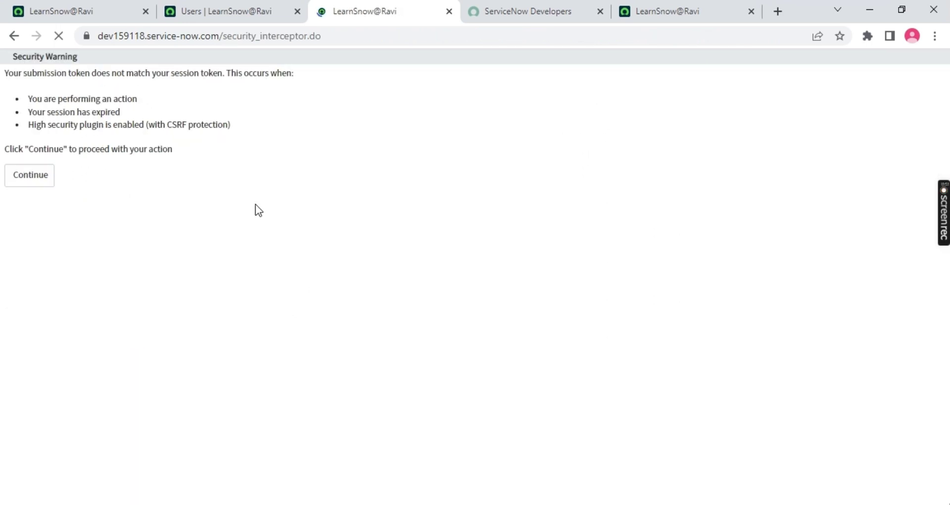
left_click(43, 174)
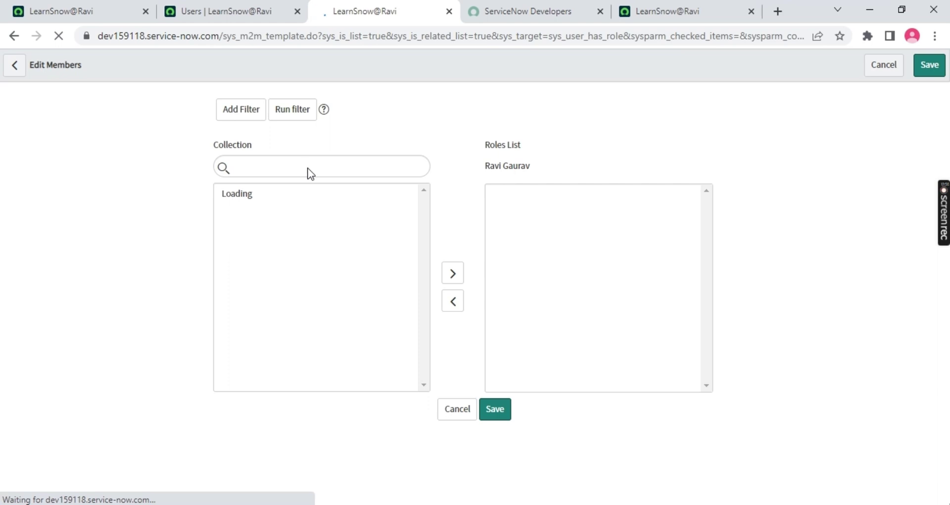
type("incident")
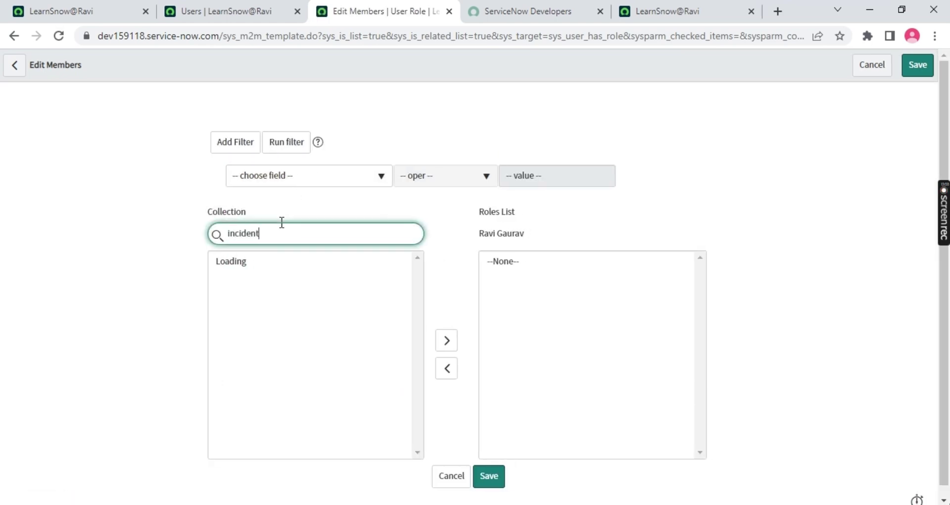
double_click(253, 263)
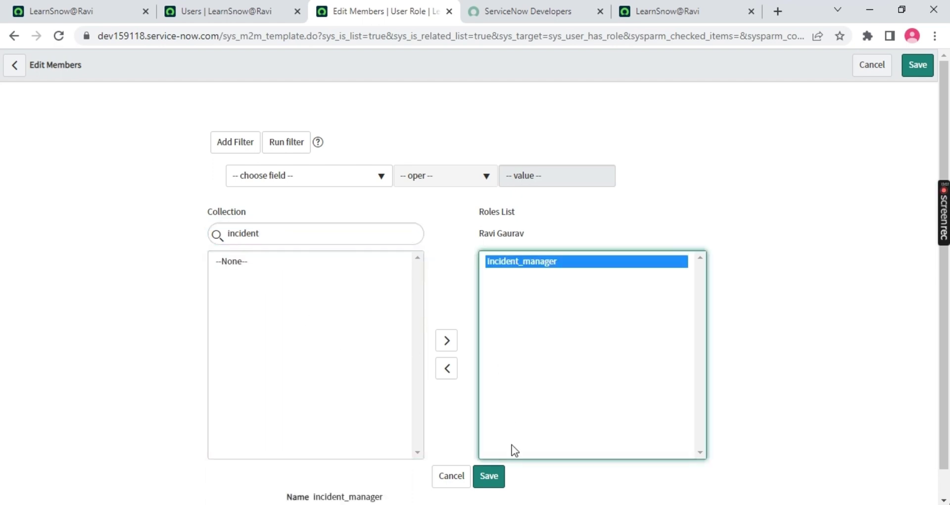
left_click(495, 476)
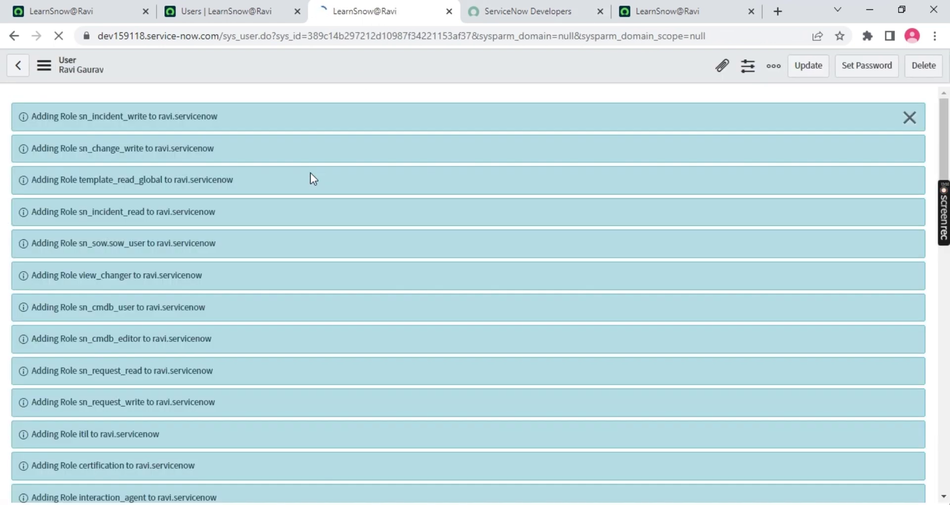
Dismiss the role-added messages and review the inherited roles like itil and sn_incident_write
scroll(115, 233, "down", 15)
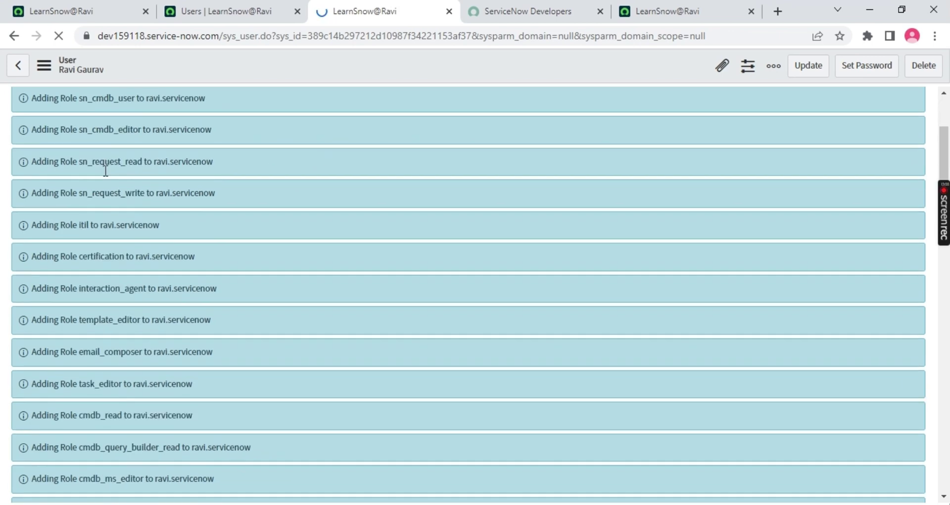
scroll(462, 195, "up", 3)
scroll(601, 199, "up", 5)
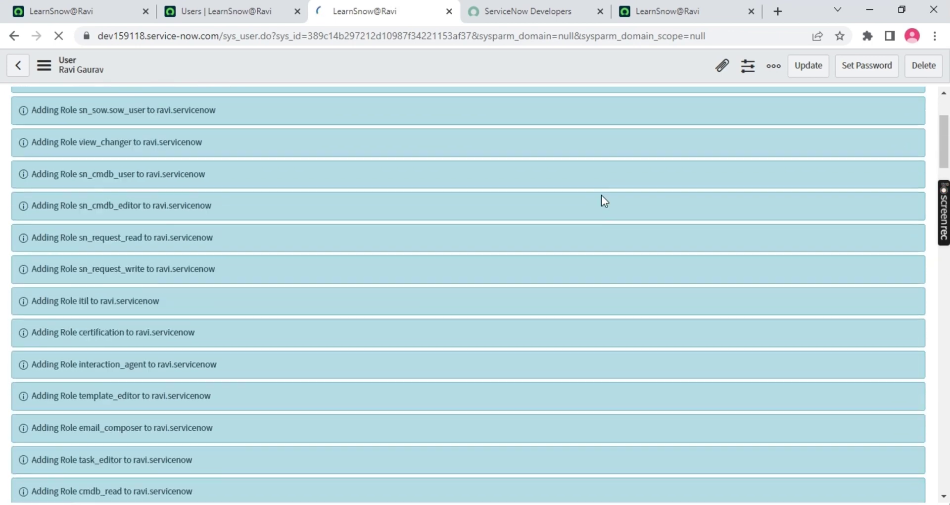
left_click(913, 120)
scroll(265, 201, "down", 12)
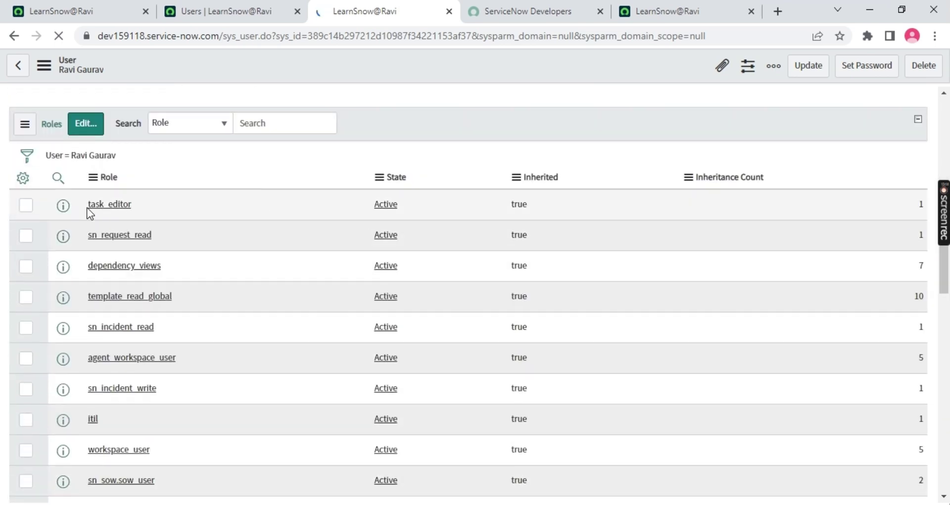
scroll(136, 218, "down", 12)
scroll(200, 214, "up", 16)
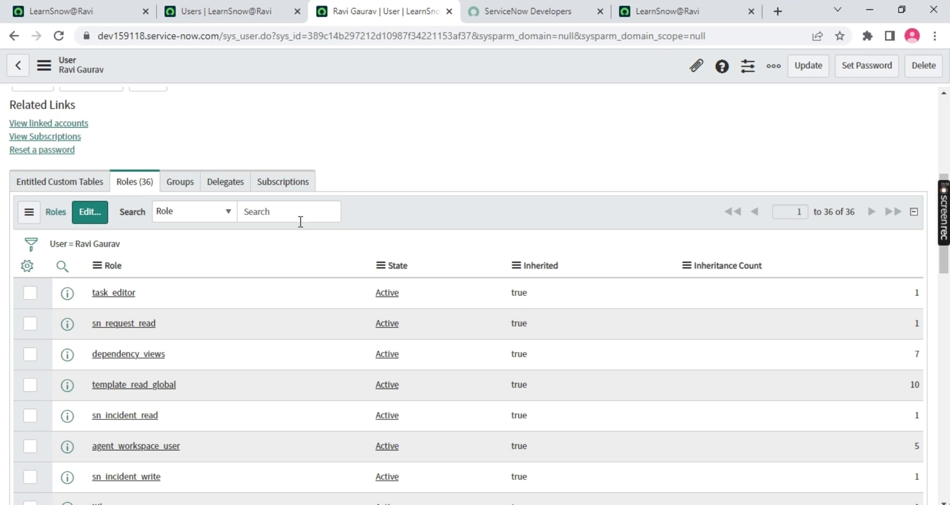
left_click_drag(577, 274, 522, 271)
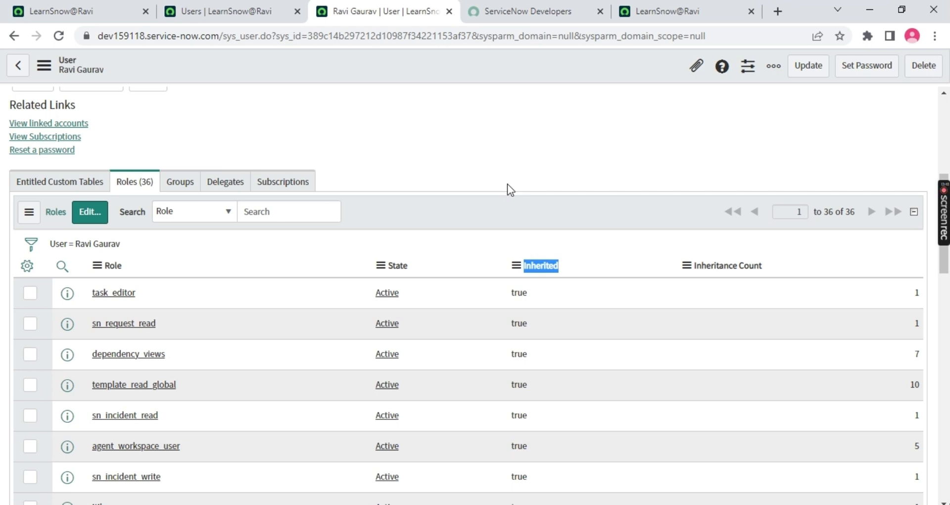
left_click(611, 213)
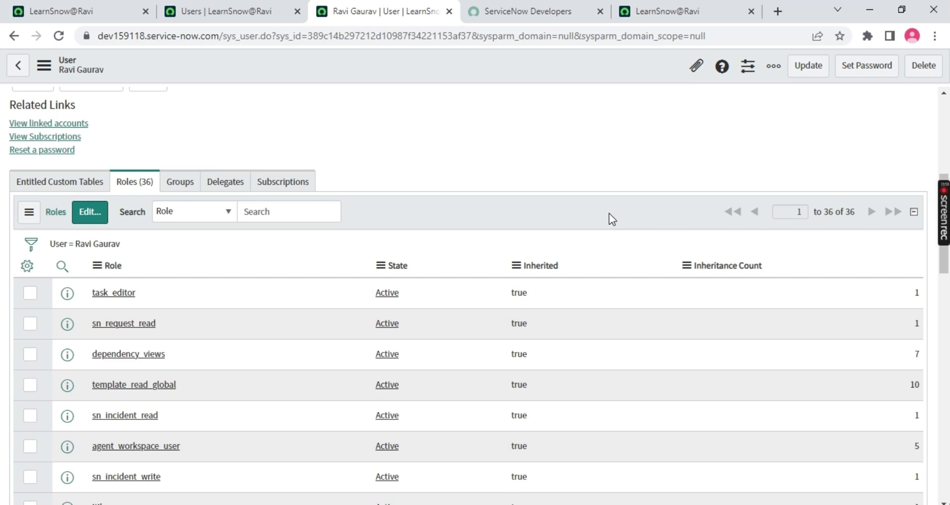
Scroll through the user's 36 roles in the Roles related list
scroll(189, 343, "down", 4)
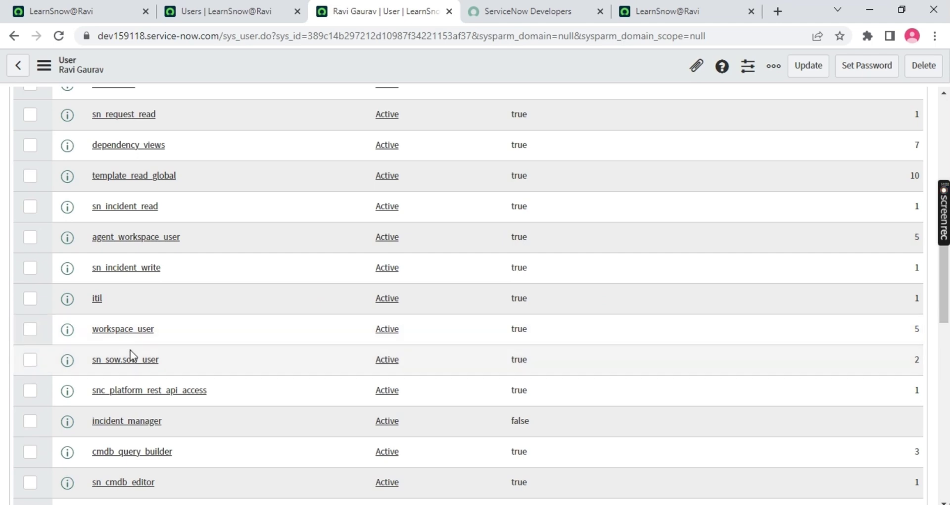
scroll(129, 349, "down", 5)
scroll(193, 369, "down", 2)
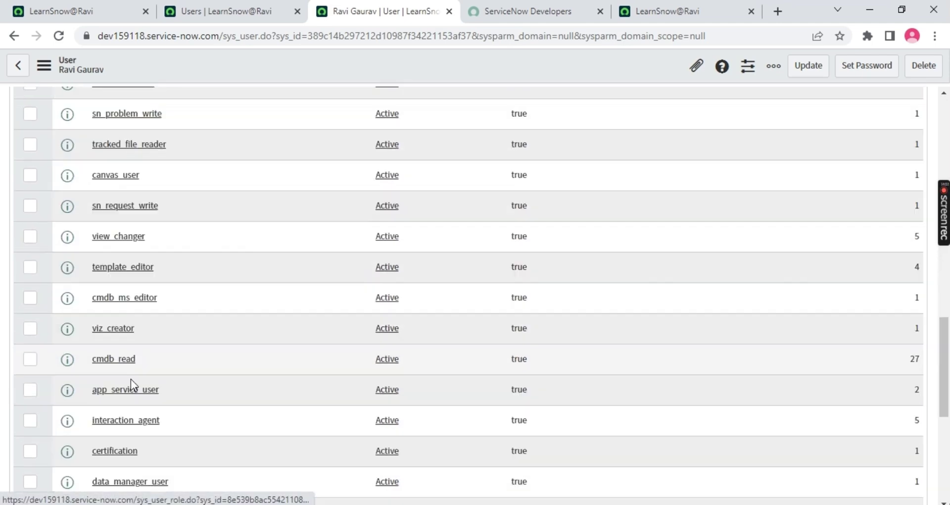
scroll(130, 378, "down", 5)
scroll(129, 399, "up", 6)
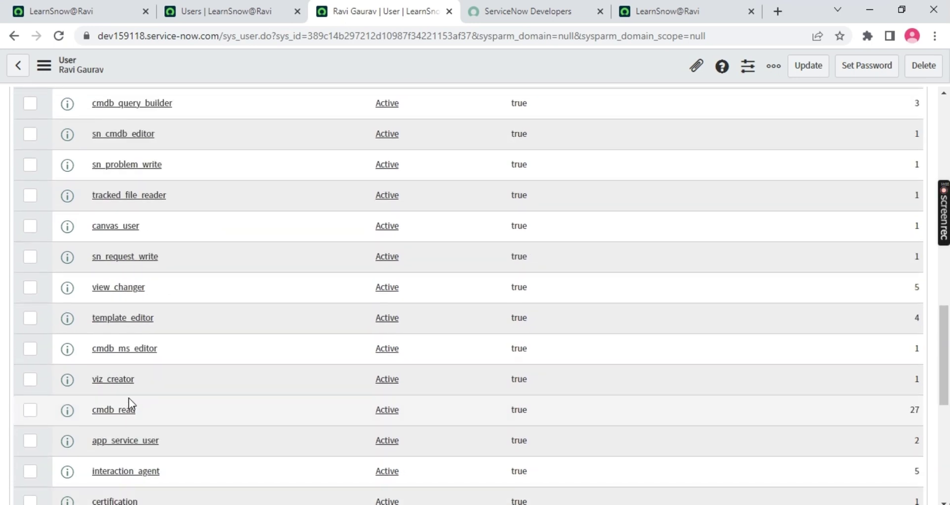
scroll(129, 398, "up", 4)
left_click_drag(164, 282, 58, 289)
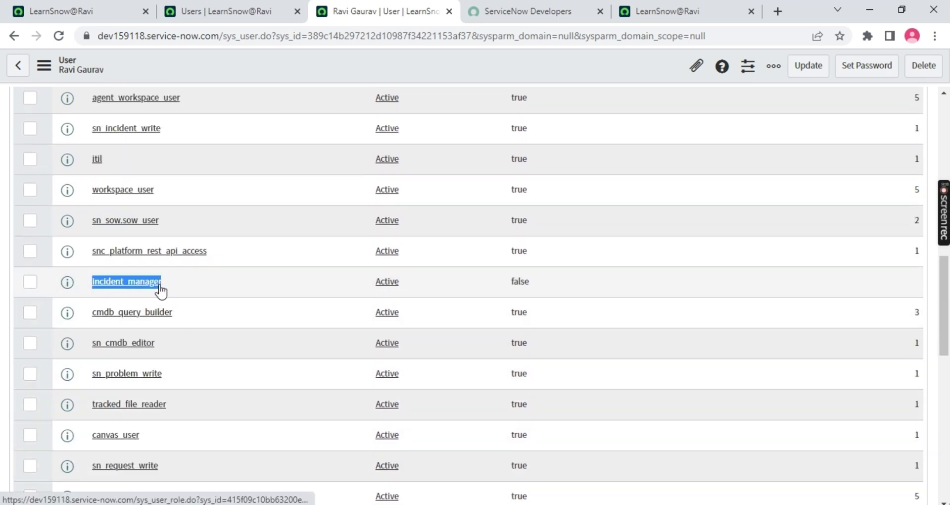
scroll(272, 289, "up", 8)
scroll(272, 290, "down", 5)
scroll(269, 286, "down", 2)
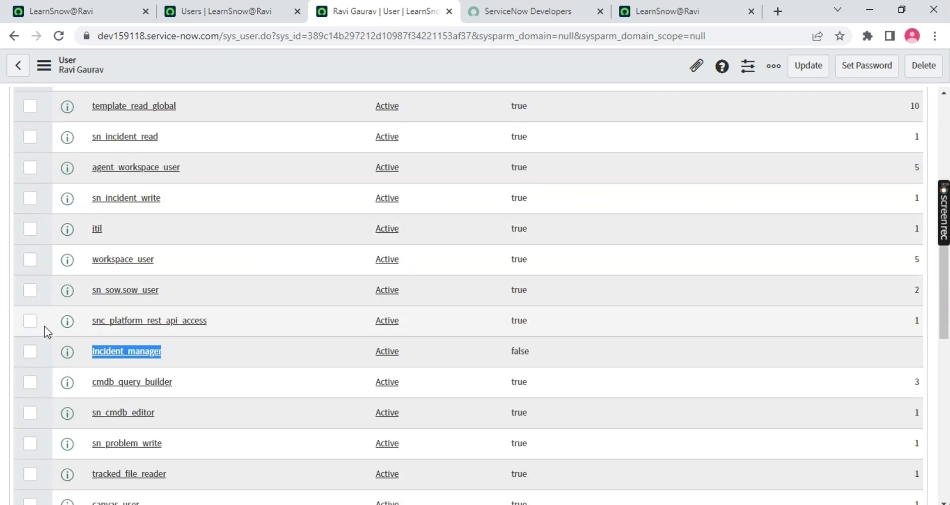
scroll(178, 317, "up", 7)
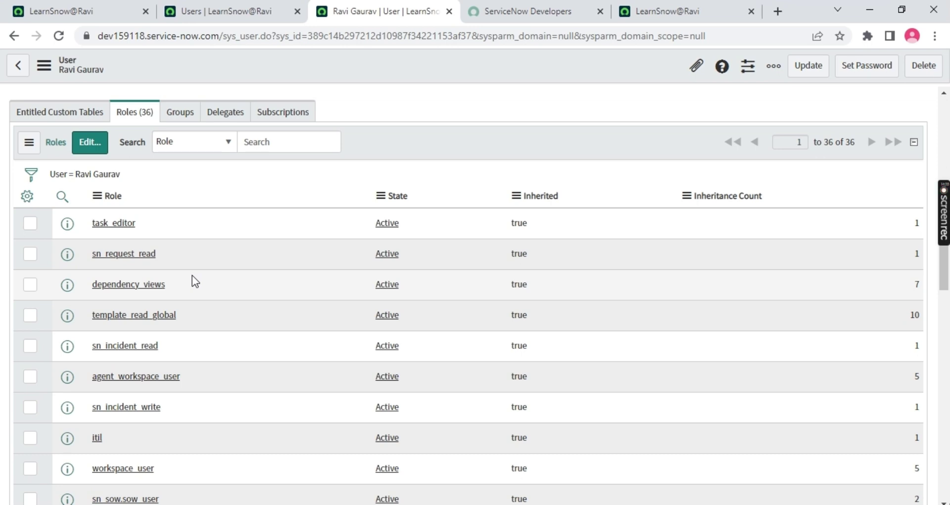
Highlight the inherited true values and incident_manager's non-inherited false value in the Roles list
double_click(94, 230)
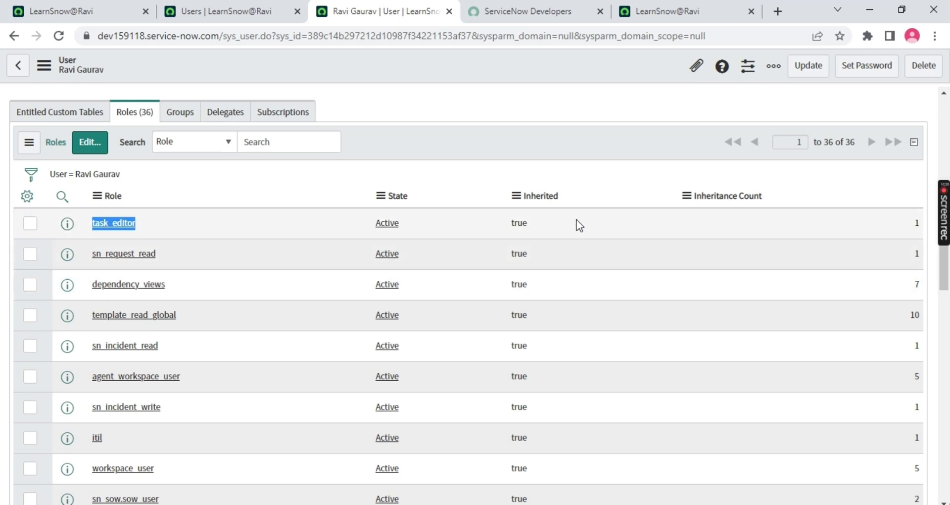
left_click(538, 219)
double_click(501, 253)
double_click(502, 284)
double_click(499, 314)
scroll(513, 336, "down", 1)
scroll(511, 334, "down", 6)
left_click(277, 212)
double_click(520, 212)
left_click_drag(161, 212, 99, 88)
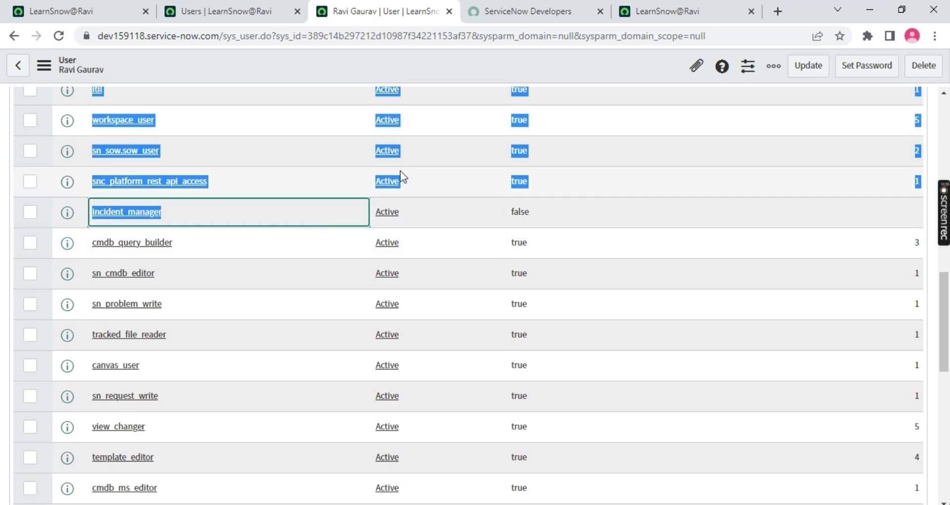
scroll(402, 171, "up", 10)
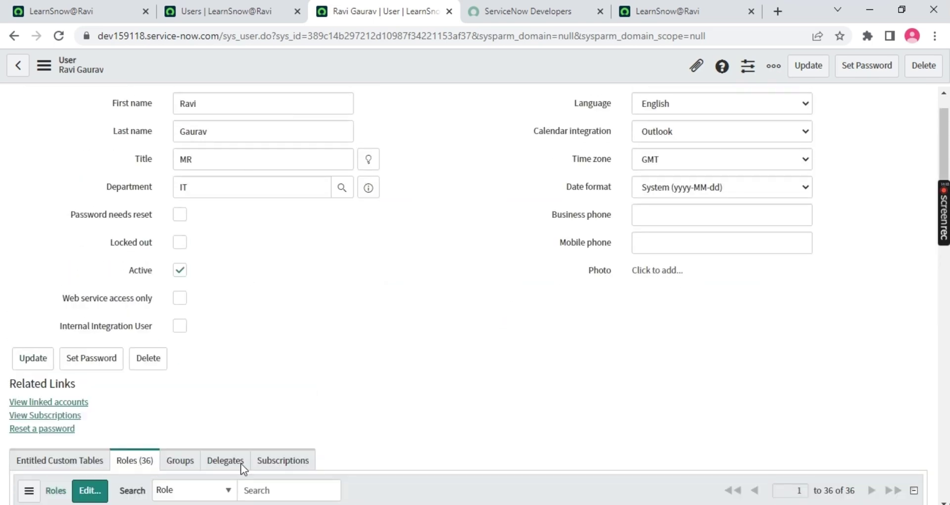
scroll(198, 455, "down", 3)
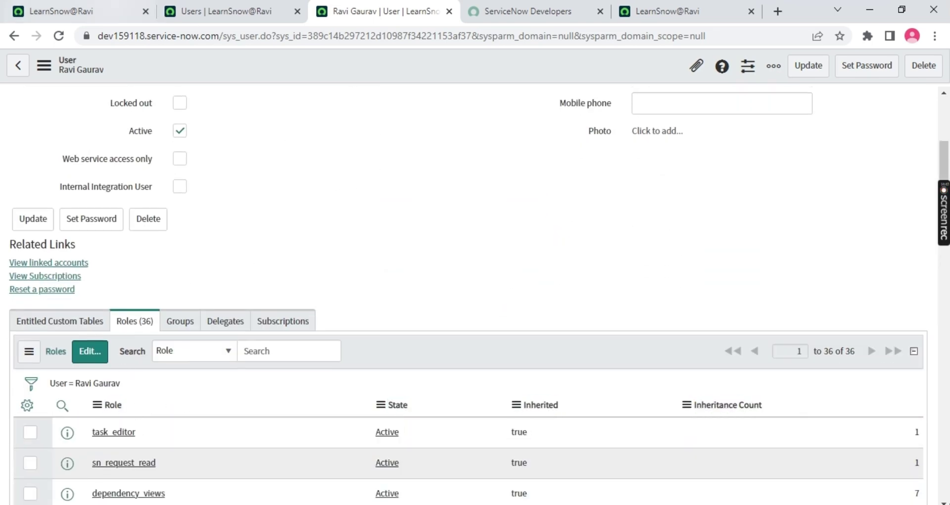
Return to the top of the user form and focus the User ID field
left_click(112, 7)
left_click(362, 10)
scroll(210, 98, "up", 4)
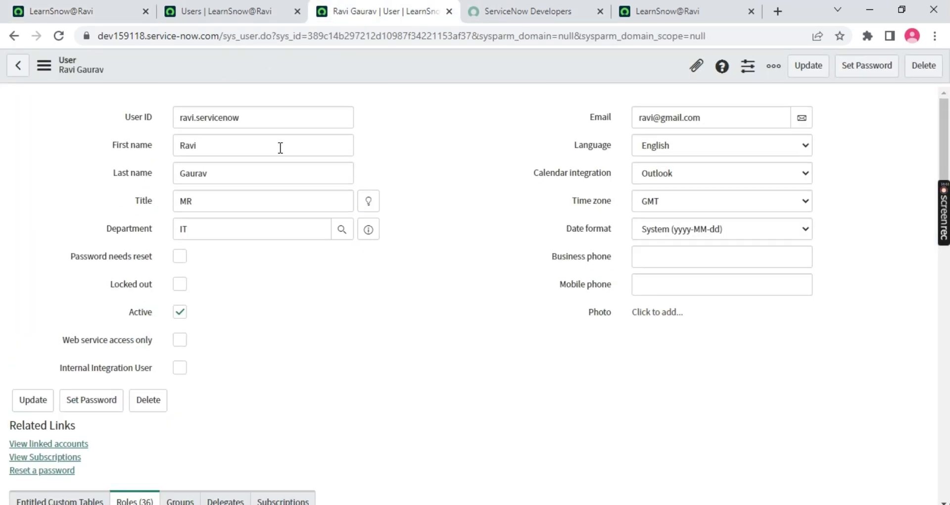
left_click(285, 119)
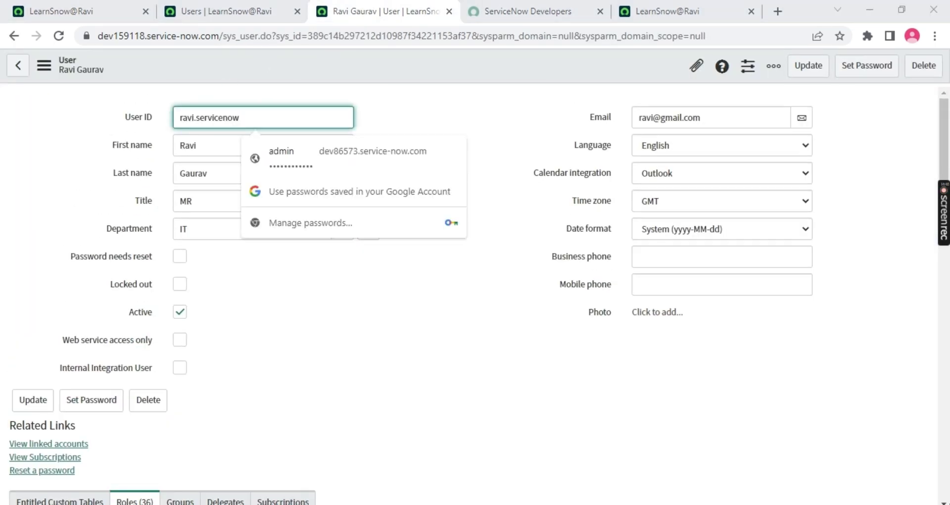
Sign in as the new user with their user ID and password in the private window
left_click(379, 465)
type("ravi.servicenow")
left_click(70, 185)
type("*******")
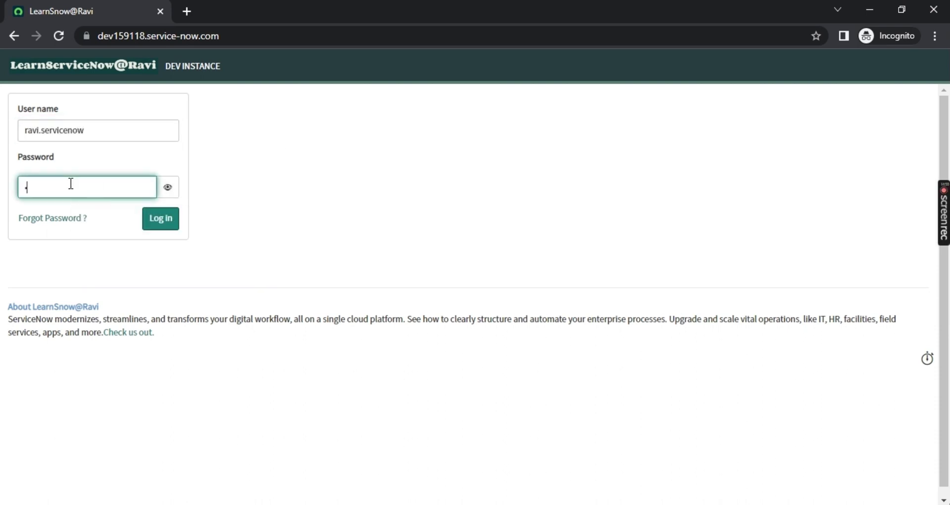
type("*")
key("Return")
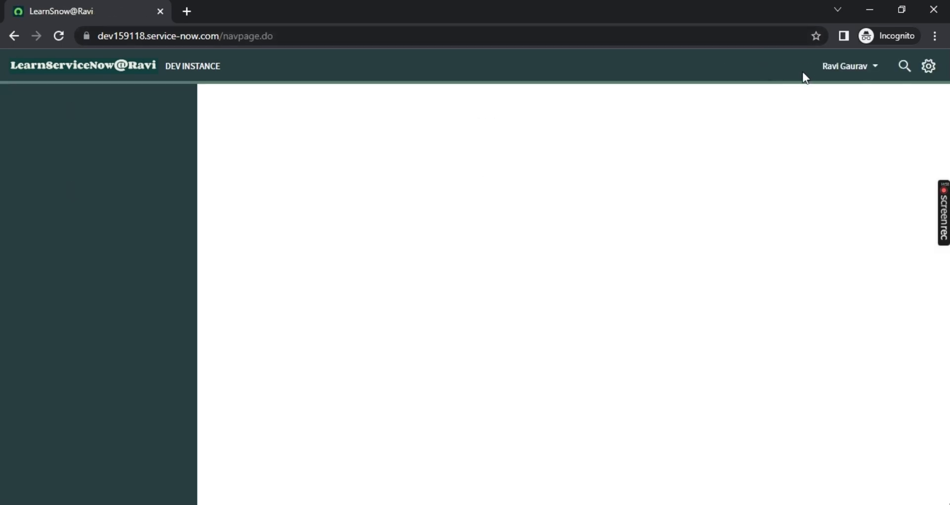
Filter the navigator for 'Incident' and open Incident > All in a new tab
left_click(845, 66)
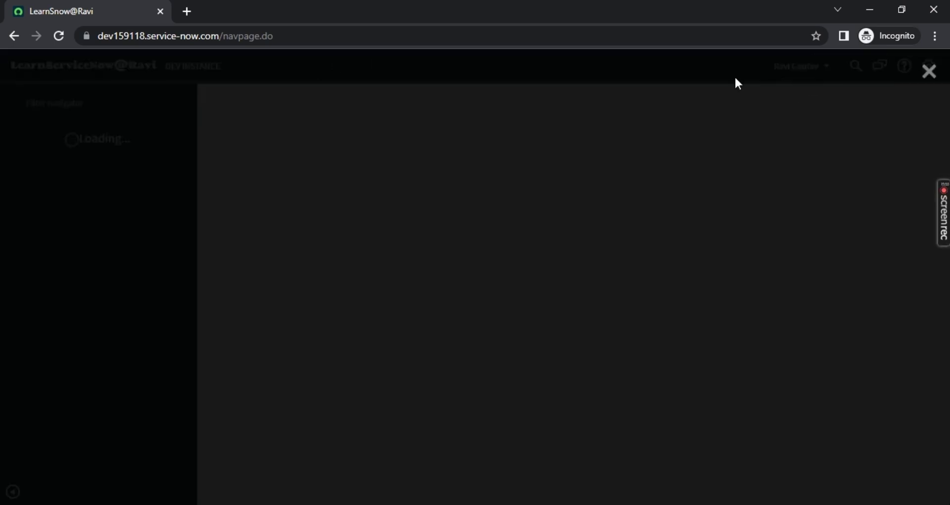
left_click(931, 73)
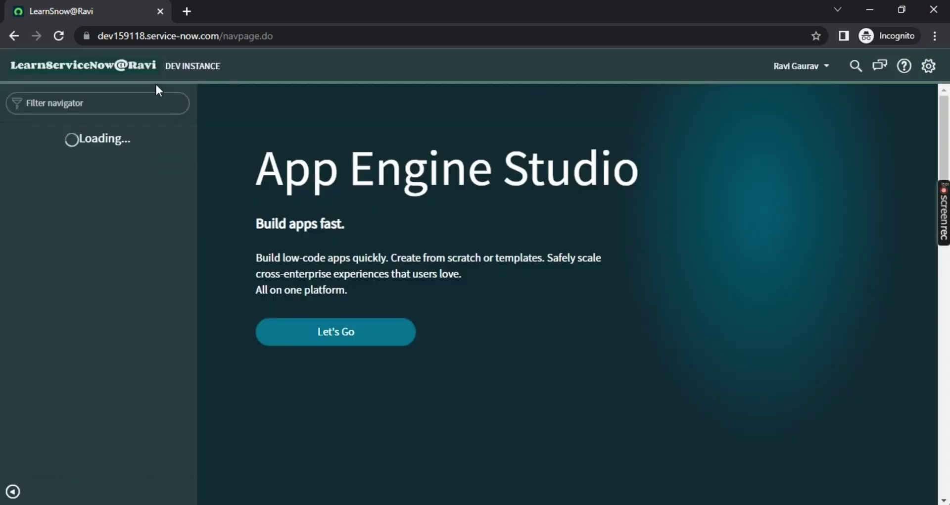
left_click(69, 102)
type("Incident")
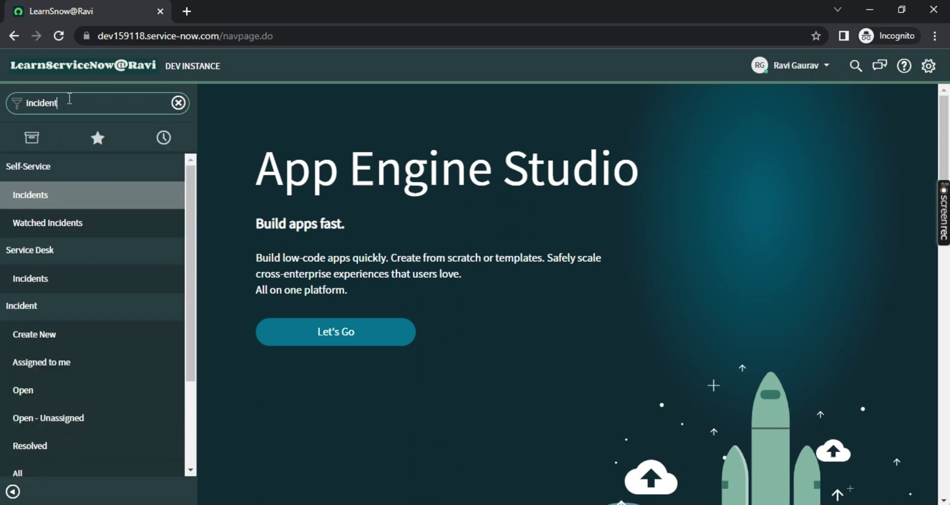
scroll(89, 246, "down", 3)
scroll(93, 276, "up", 3)
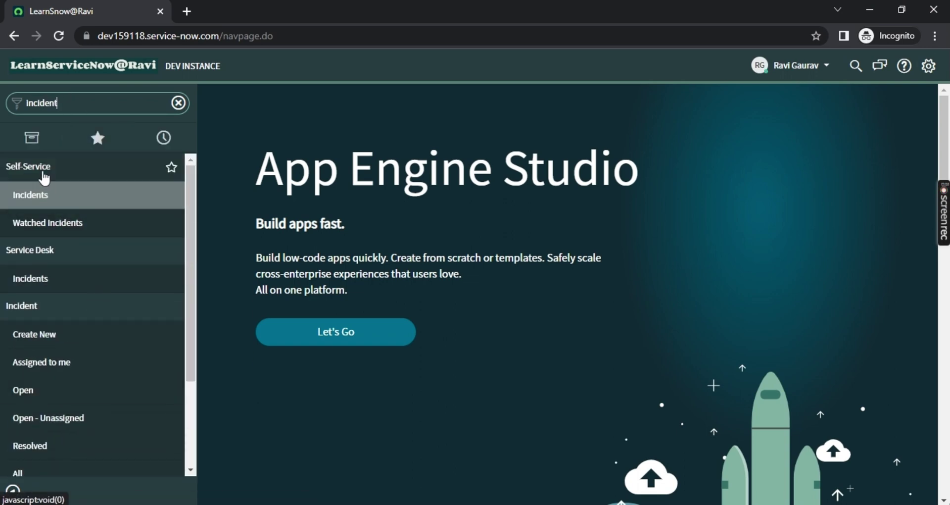
scroll(54, 283, "down", 5)
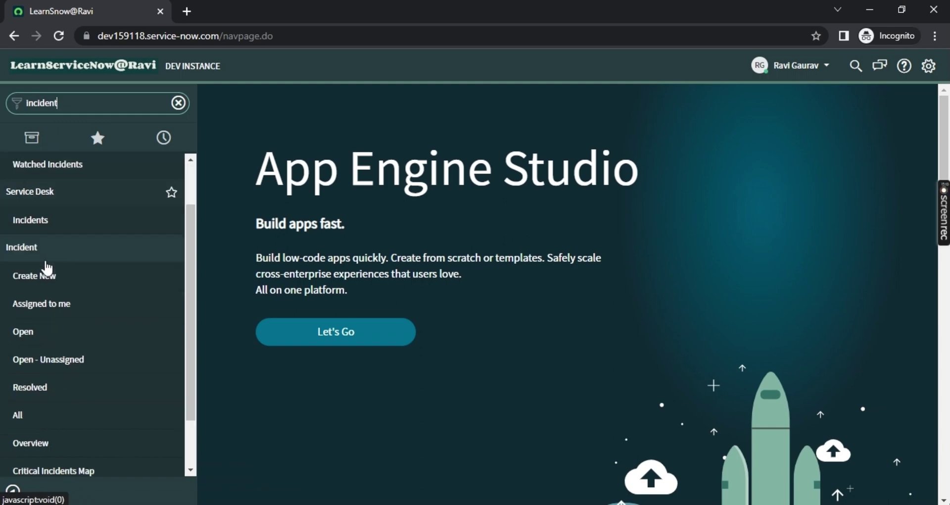
middle_click(30, 351)
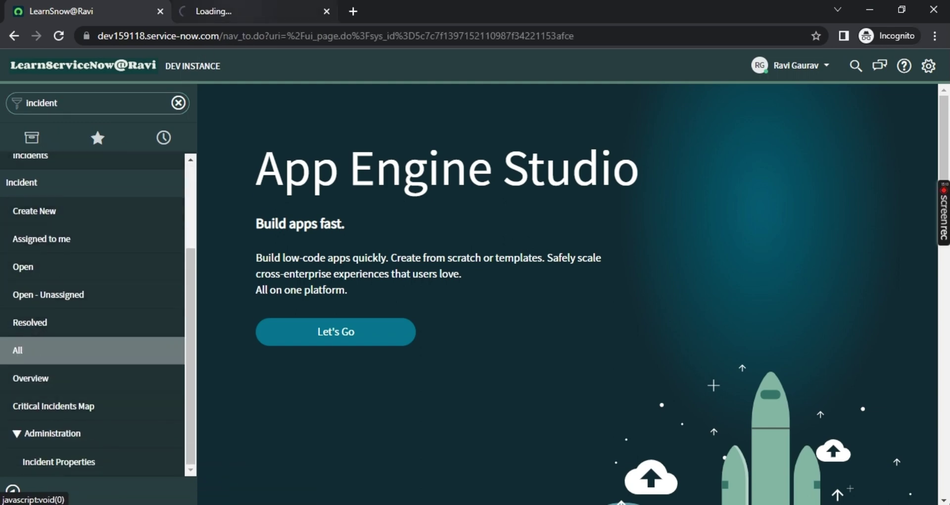
Switch to the newly opened list and browse it
key("ctrl+Tab")
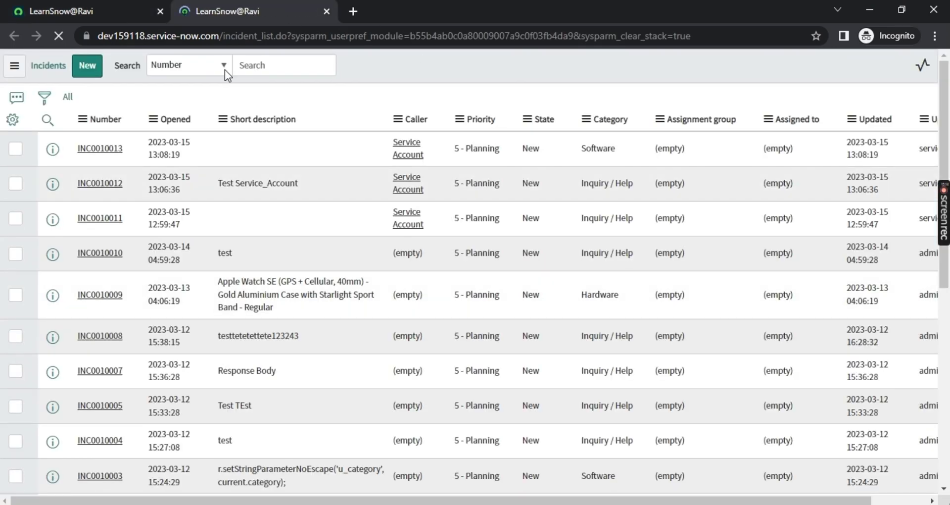
scroll(426, 282, "down", 9)
scroll(385, 195, "up", 8)
middle_click(400, 197)
scroll(311, 167, "up", 1)
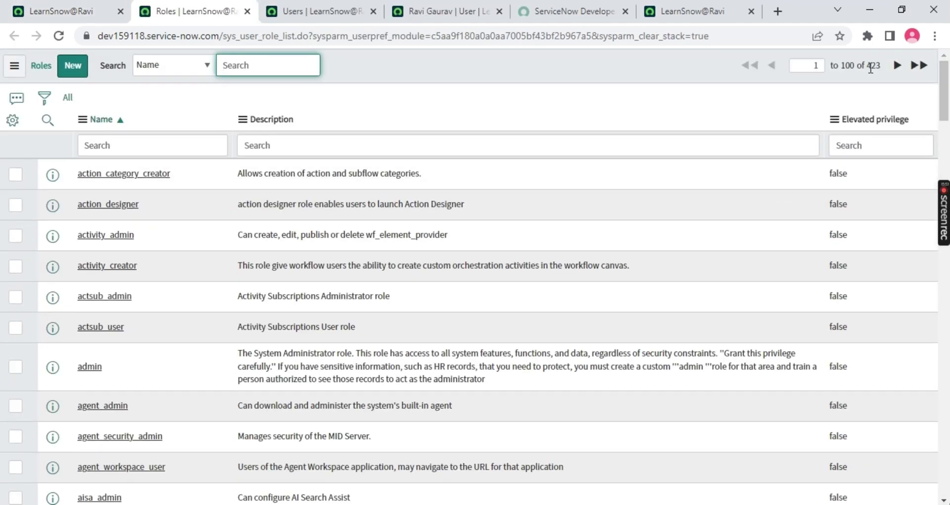
Review the full Roles list and note its total of 423 roles
double_click(873, 65)
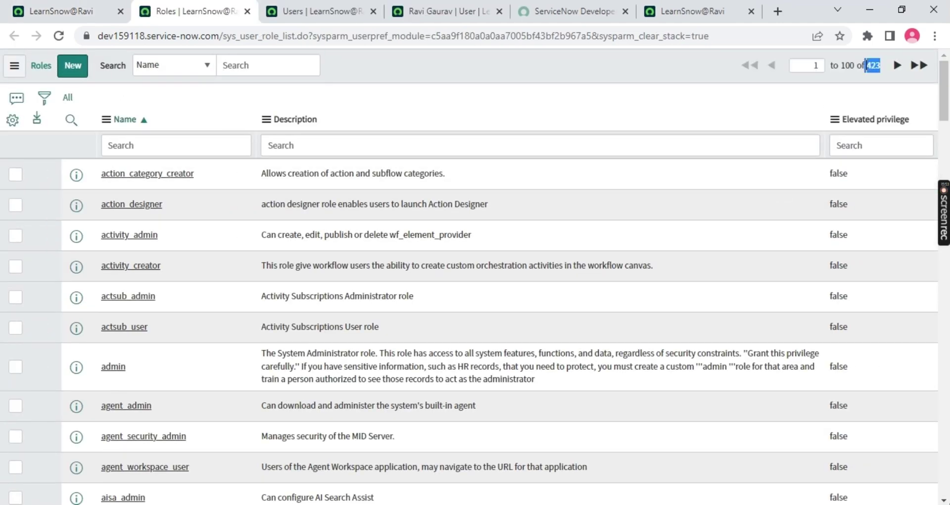
scroll(302, 222, "down", 20)
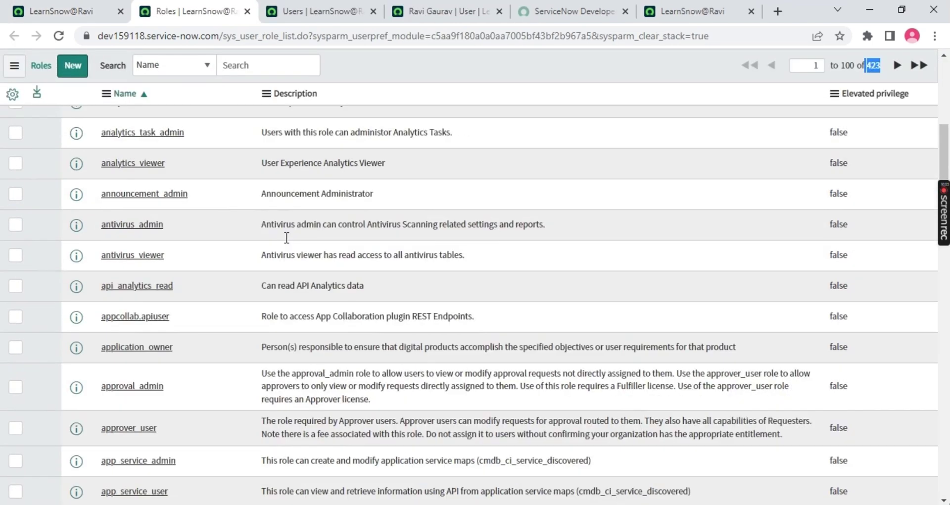
scroll(289, 248, "up", 5)
scroll(292, 245, "up", 15)
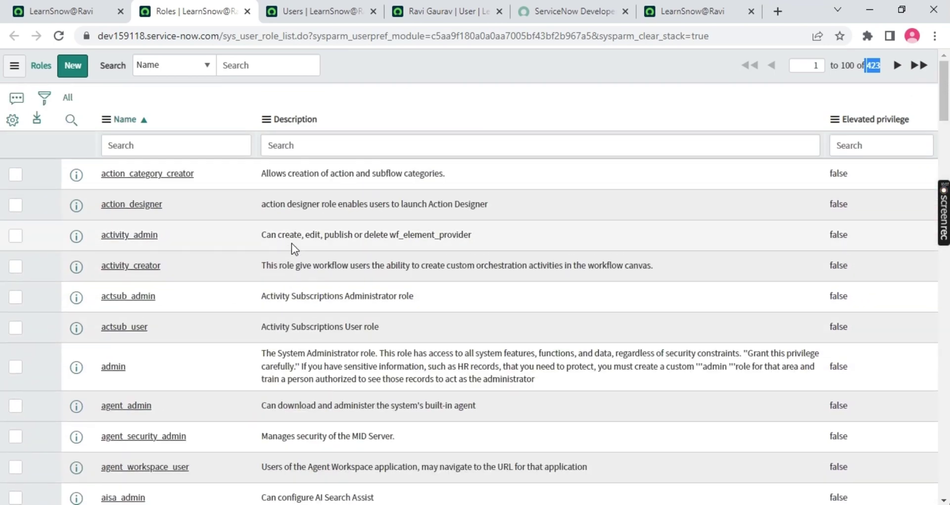
scroll(295, 247, "down", 20)
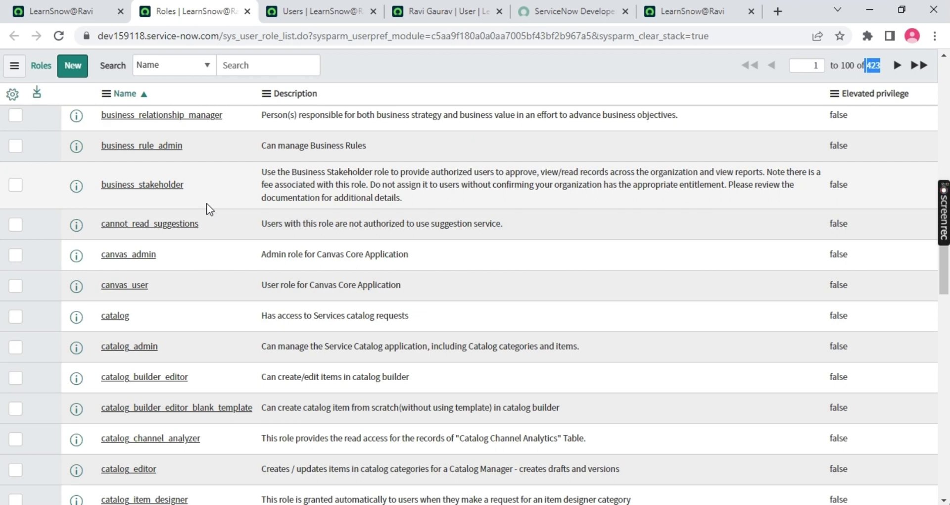
scroll(219, 195, "up", 5)
scroll(501, 350, "up", 8)
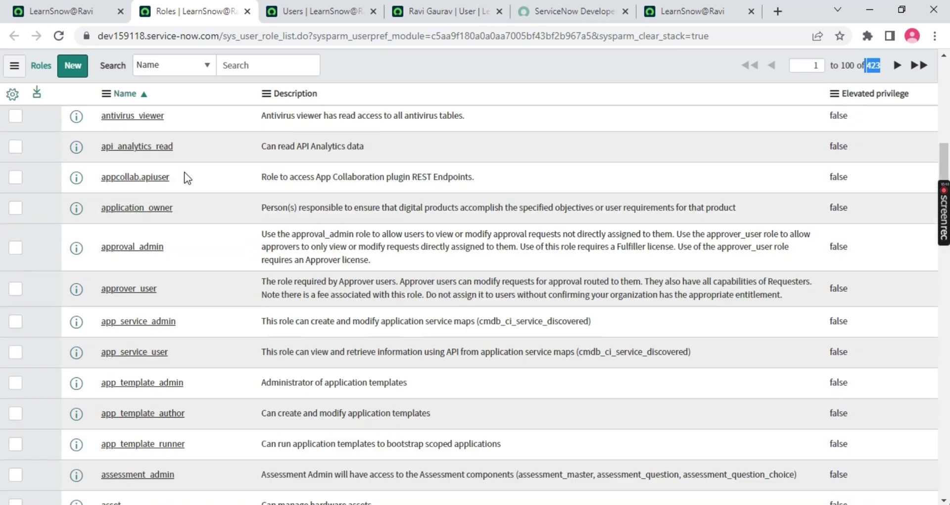
scroll(301, 246, "up", 10)
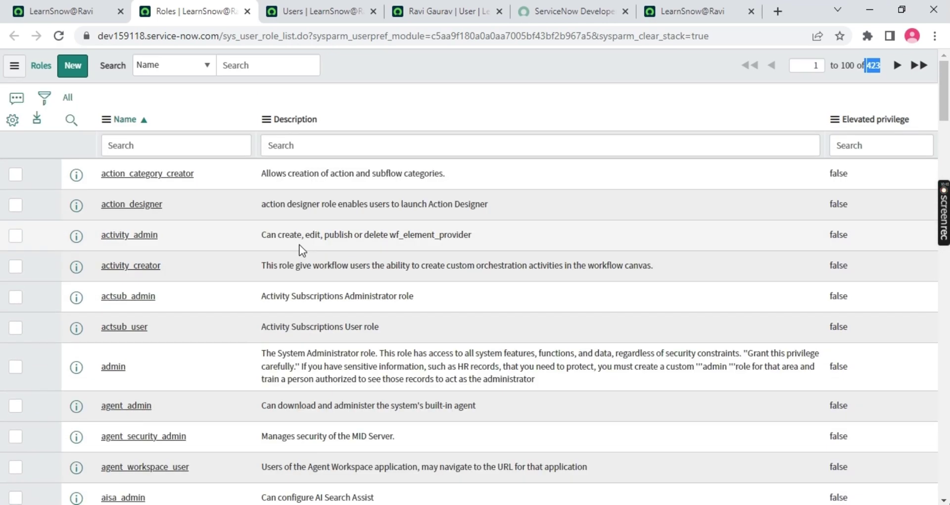
scroll(404, 247, "down", 8)
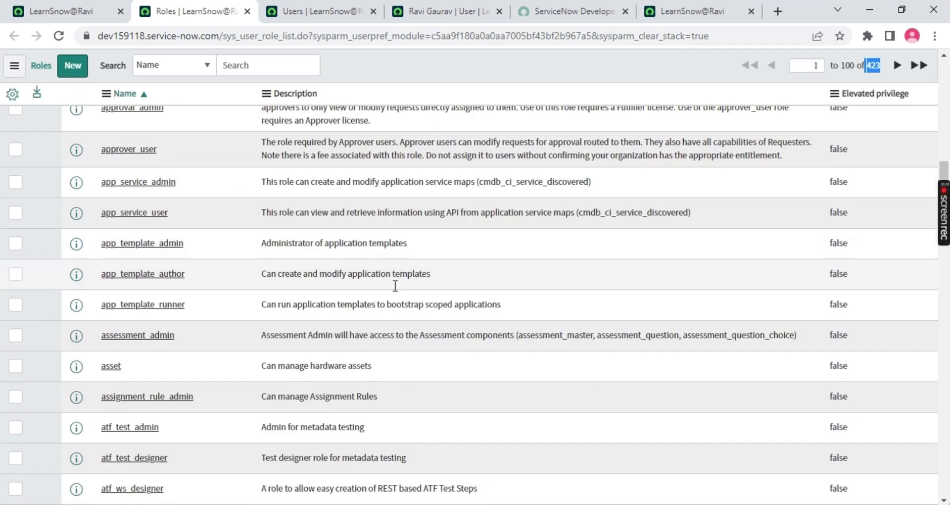
scroll(395, 286, "down", 3)
scroll(384, 221, "up", 10)
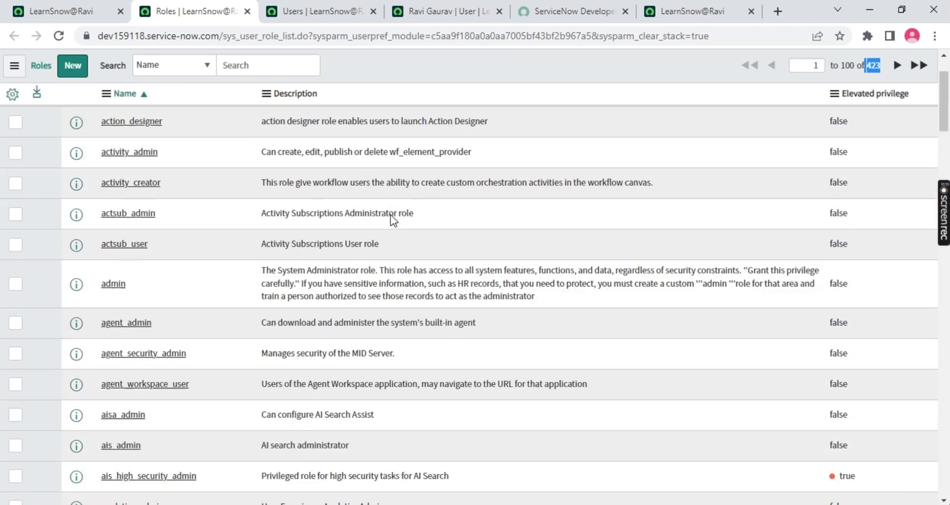
scroll(391, 214, "up", 2)
left_click_drag(144, 366, 34, 356)
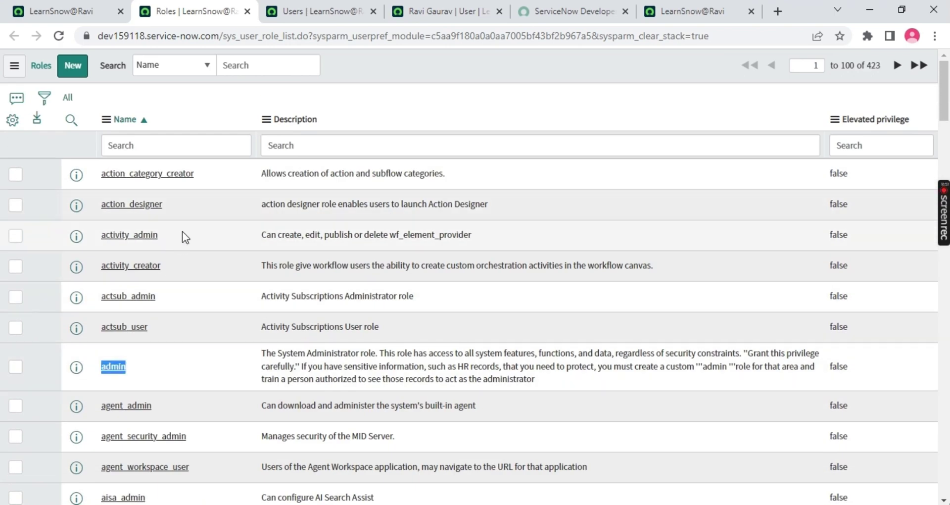
left_click_drag(182, 236, 512, 201)
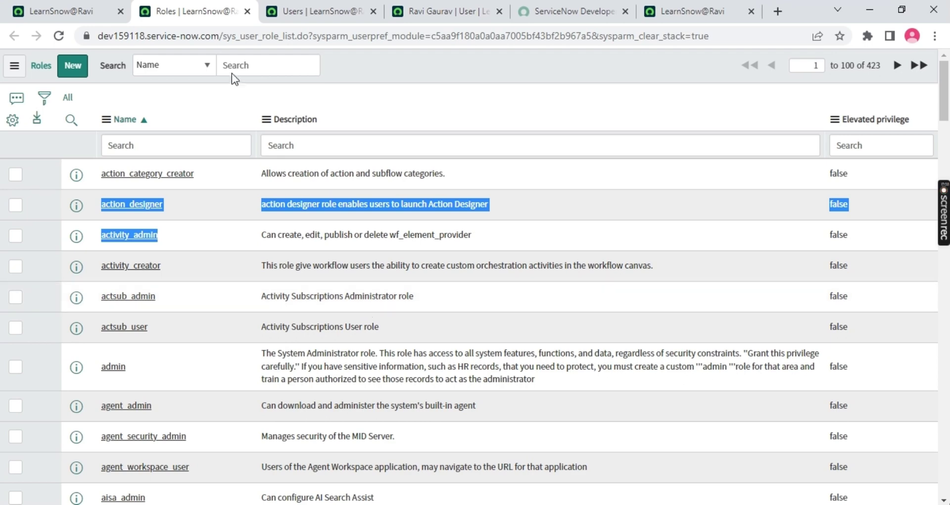
Return via the Users list to the new user's record and its 36 assigned roles
left_click(91, 9)
left_click(321, 10)
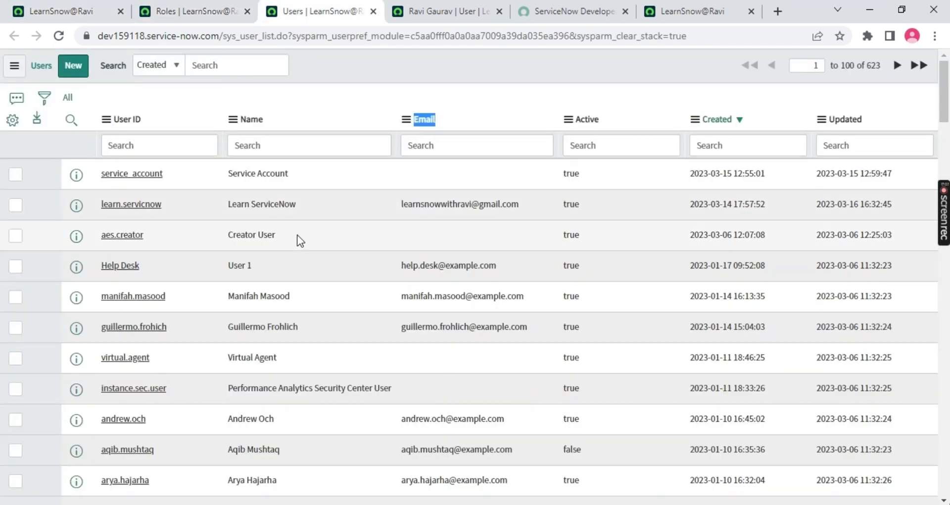
left_click(435, 20)
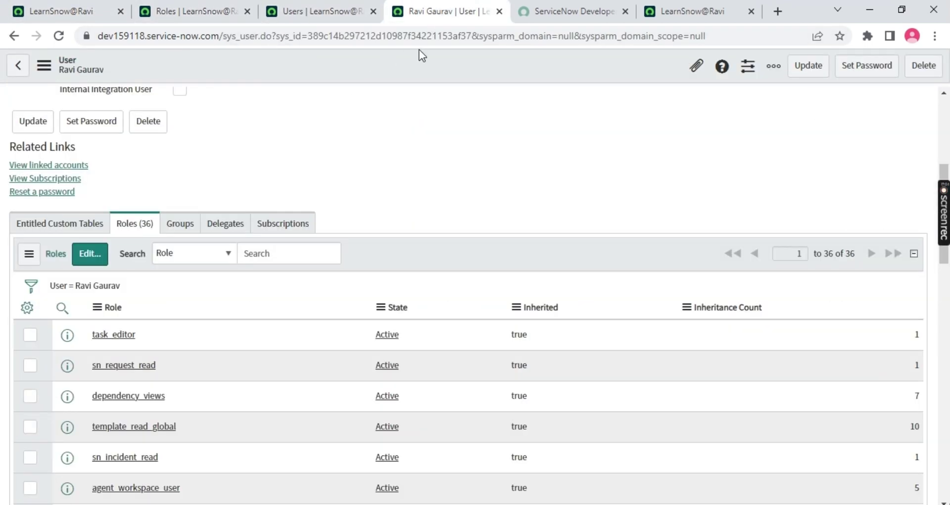